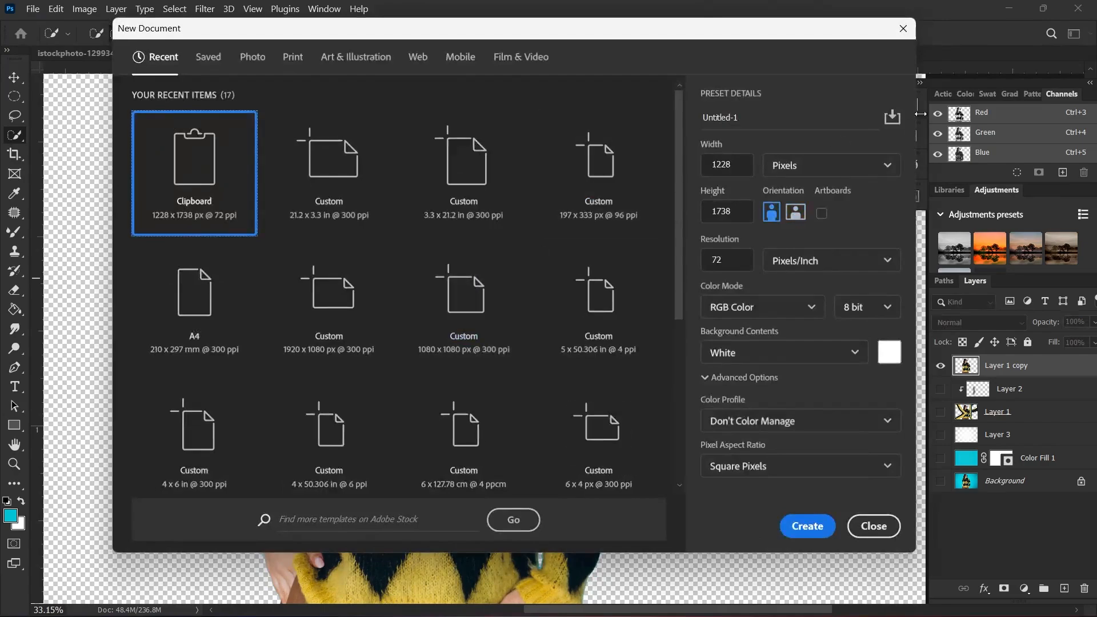
left_click(903, 28)
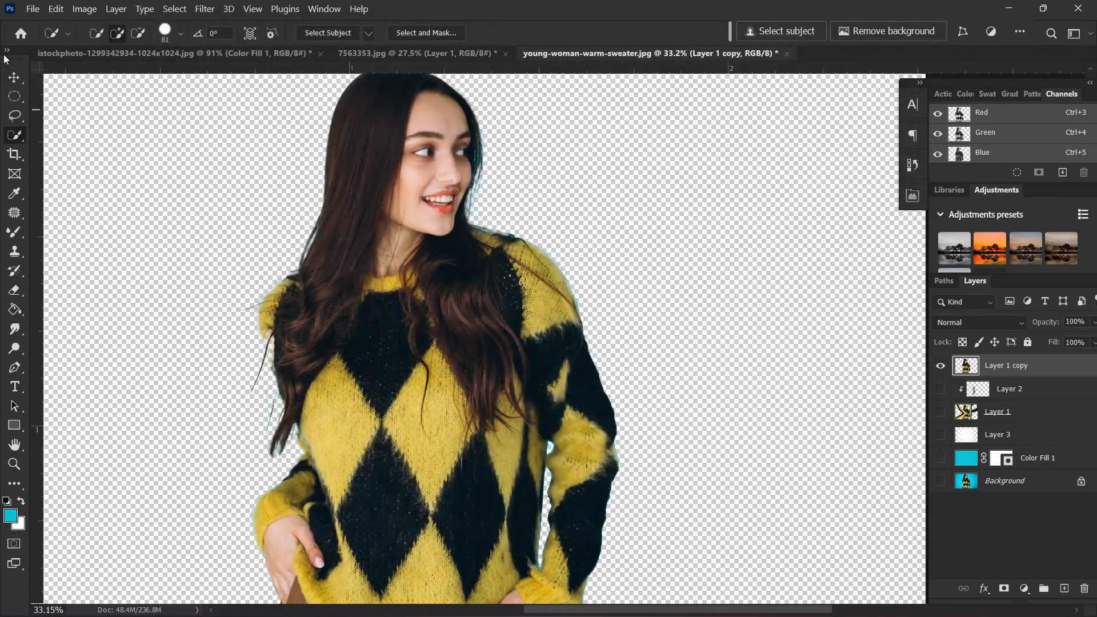
left_click(20, 35)
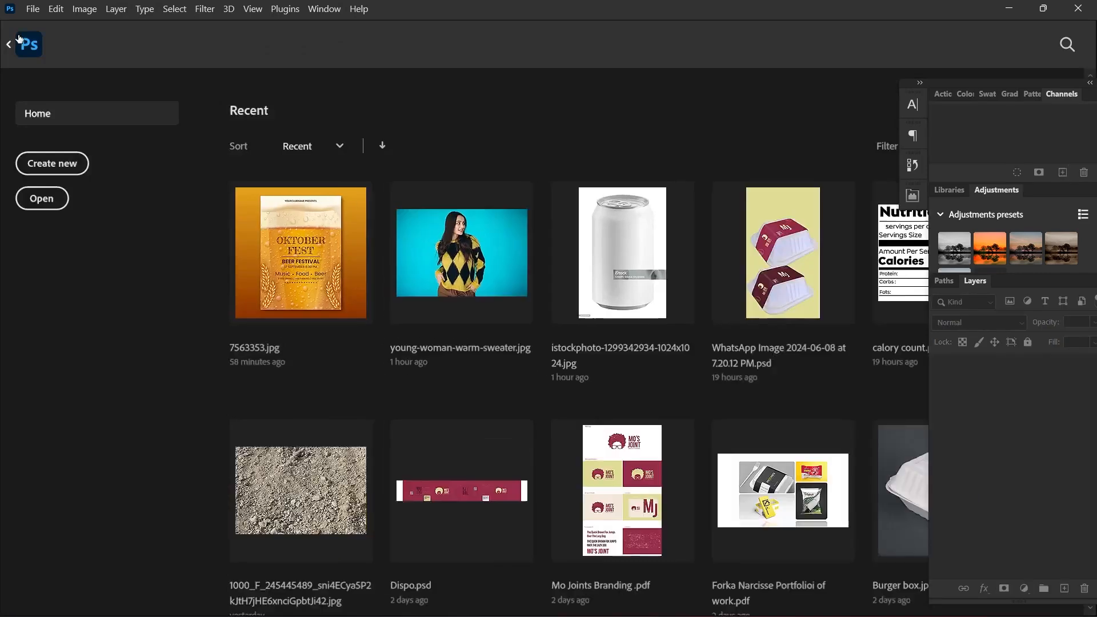
left_click(51, 165)
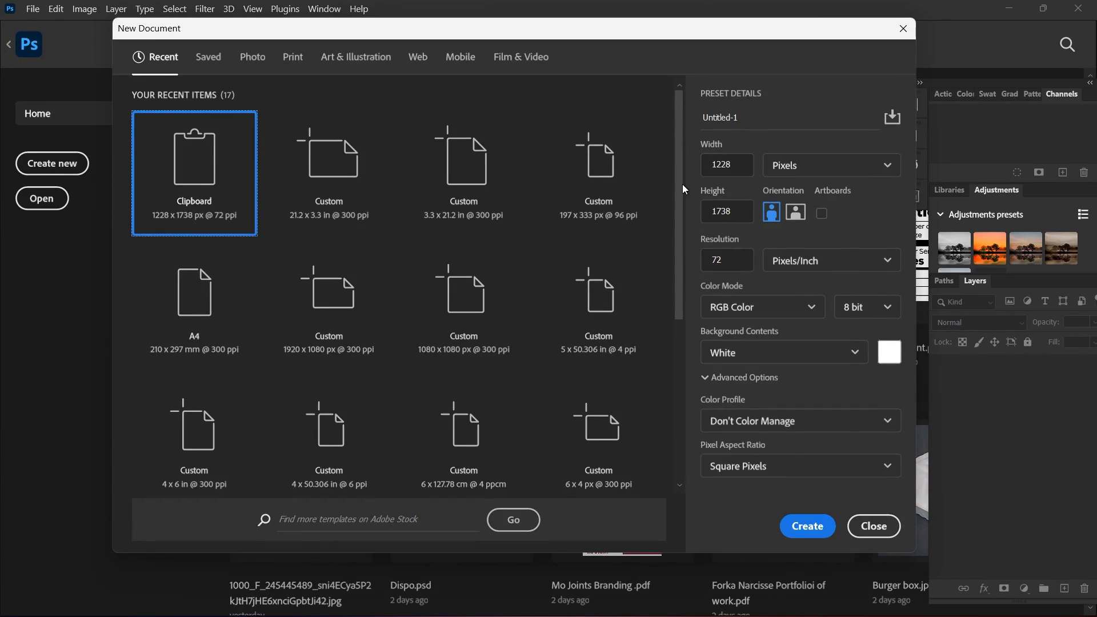
double_click(741, 164)
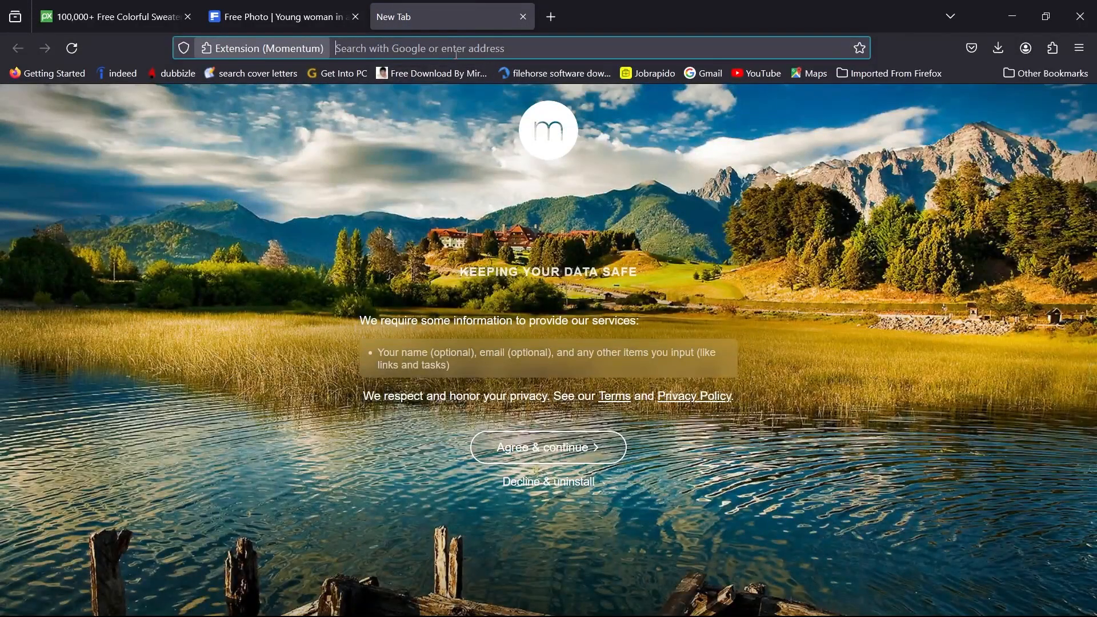
Switch to the Firefox browser and open google.com in the new tab
left_click(456, 54)
type("google.com/")
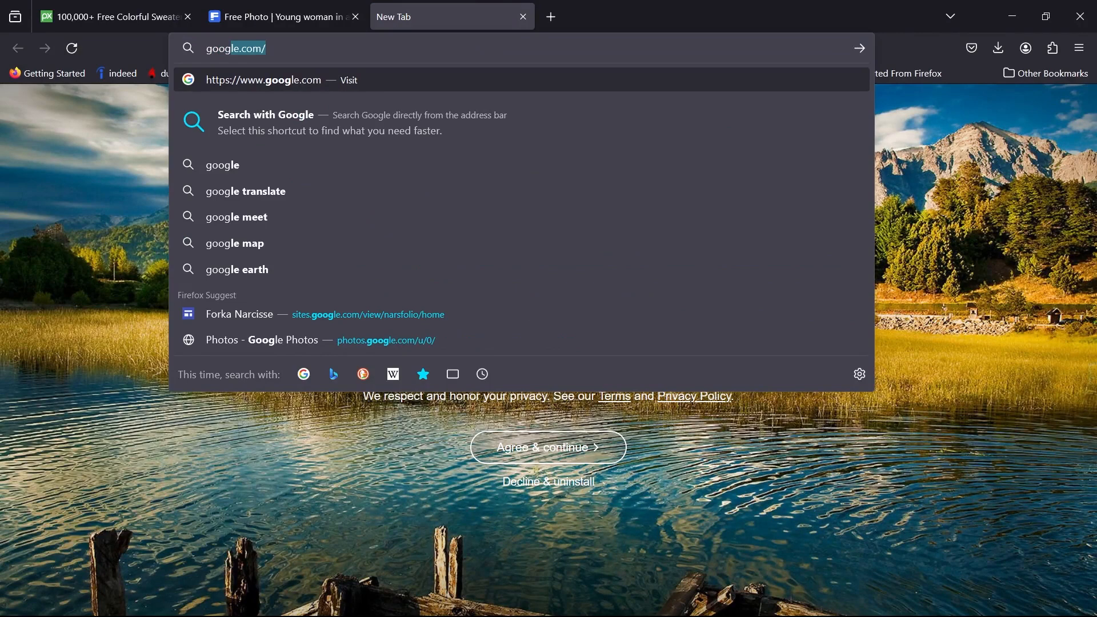
key("Return")
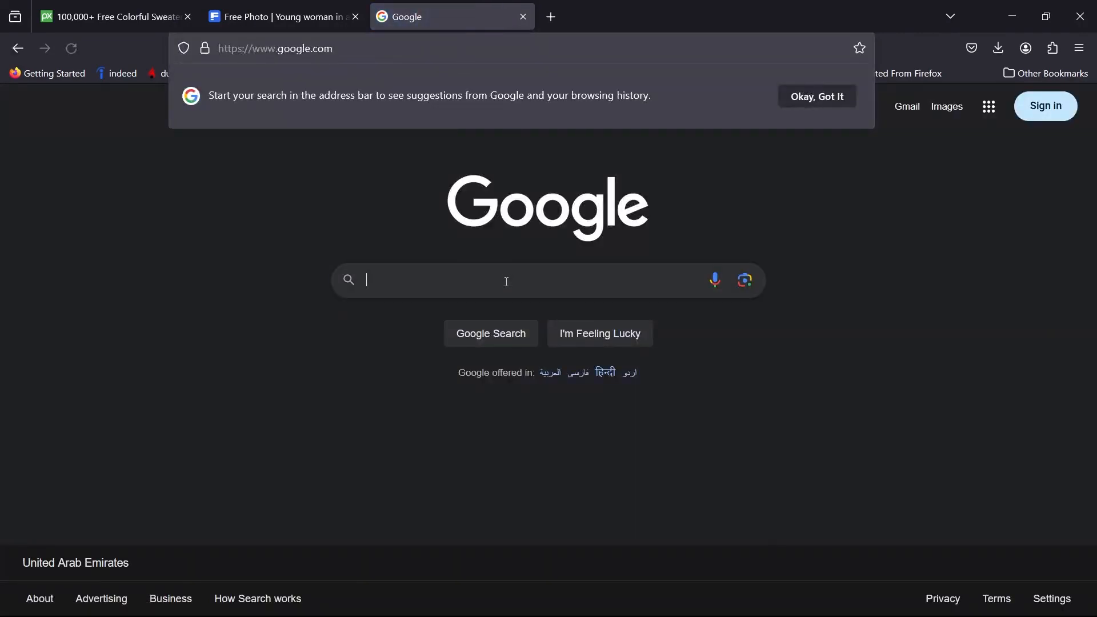
Search Google for "what is the youtube thumbnail size"
left_click(506, 280)
type("what is")
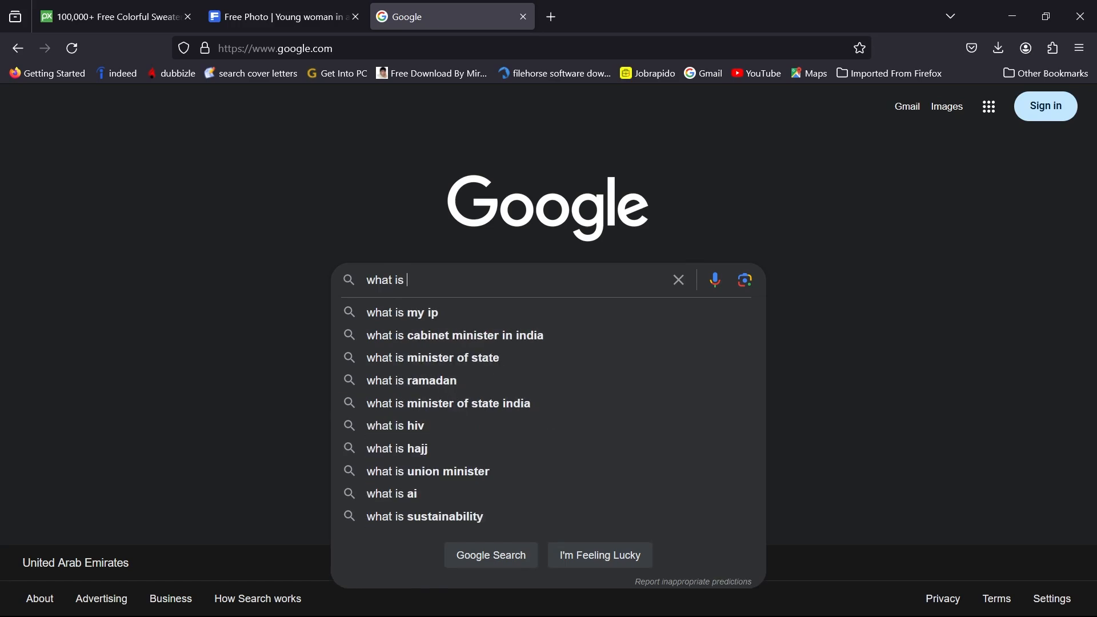
type(" the youi")
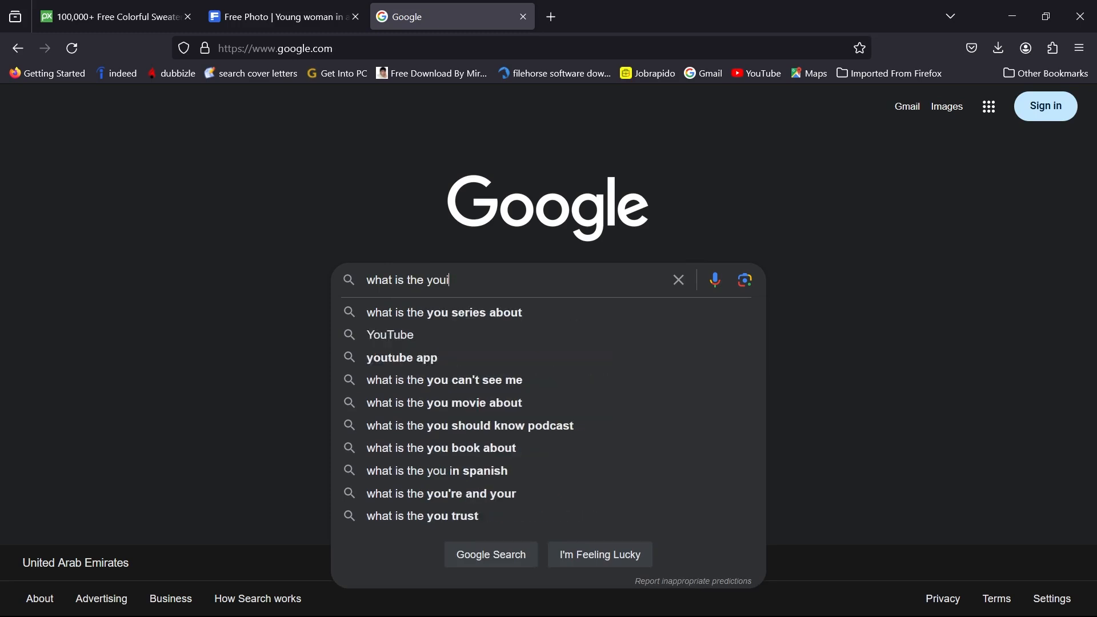
key("BackSpace")
type("tu")
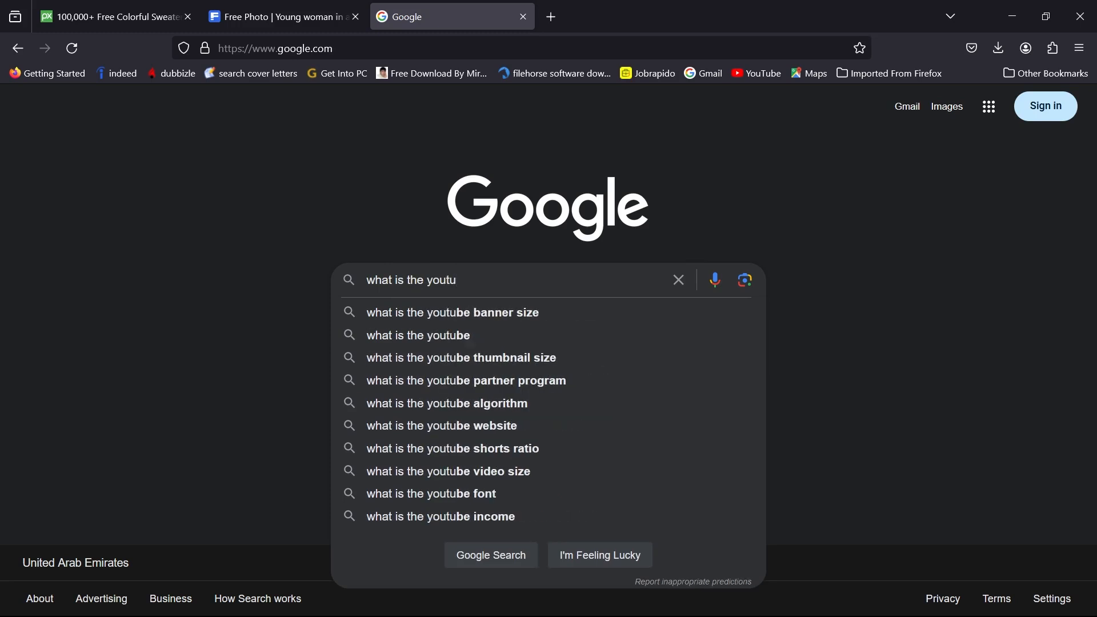
type("be thu")
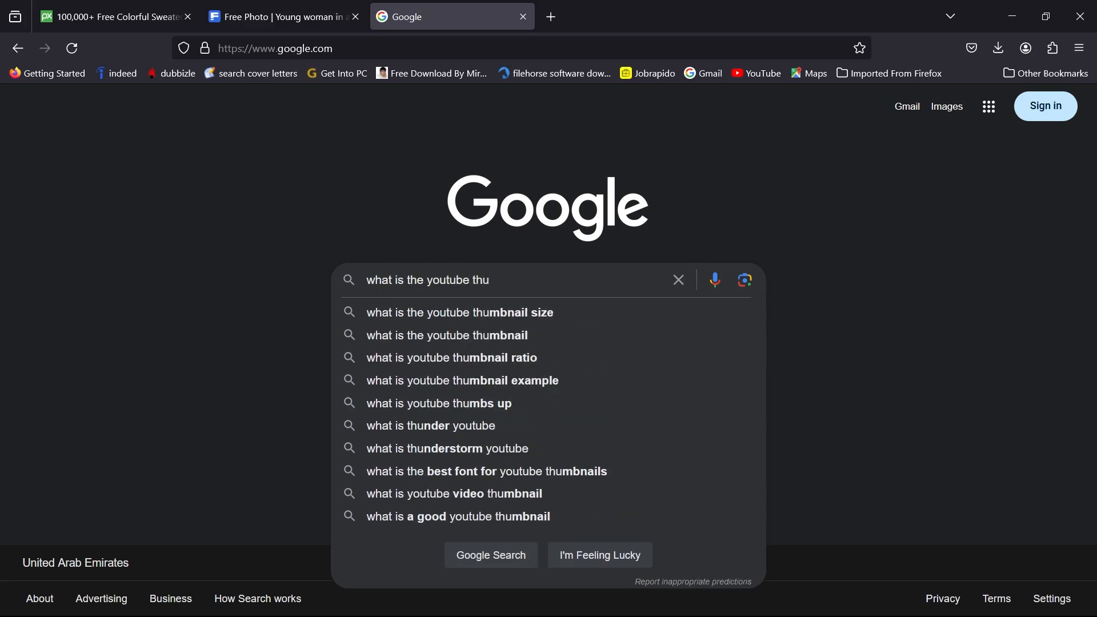
type("m")
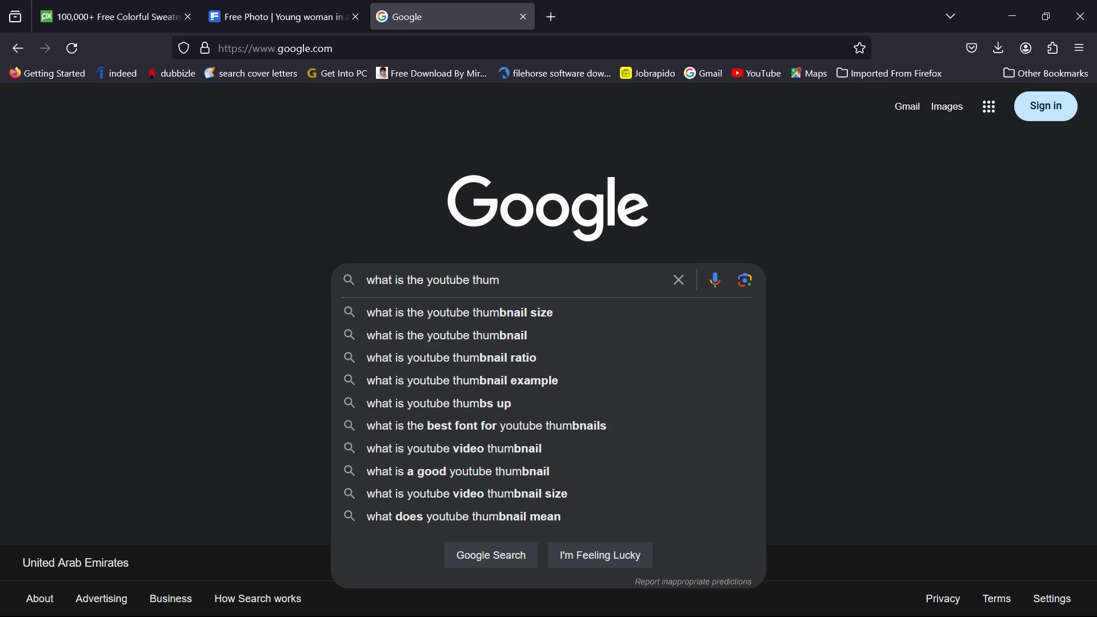
type("bnail size")
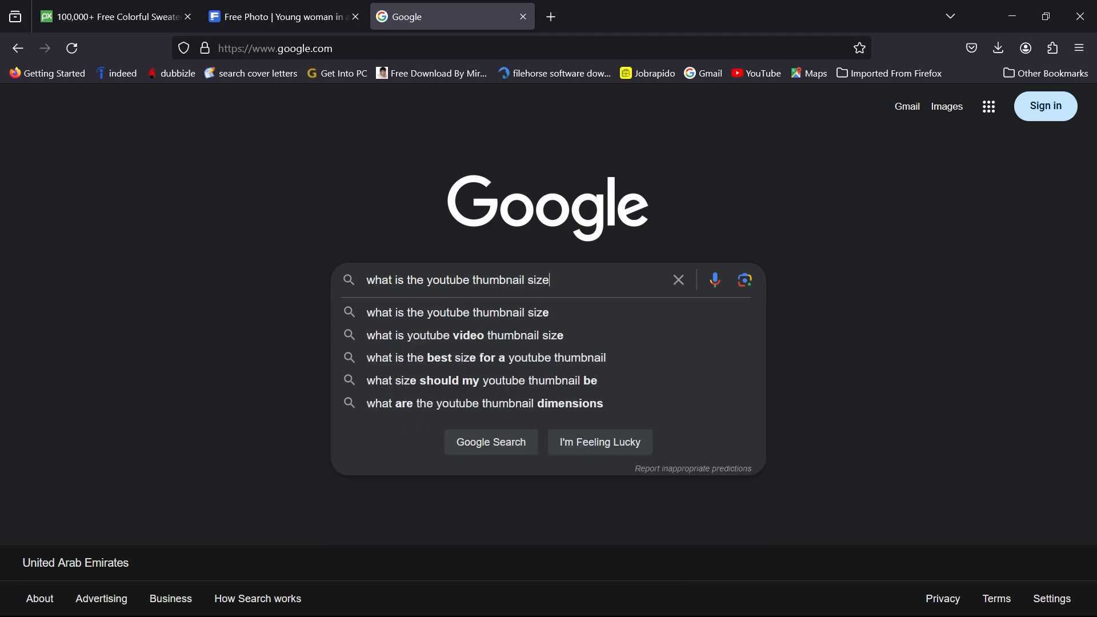
key("Return")
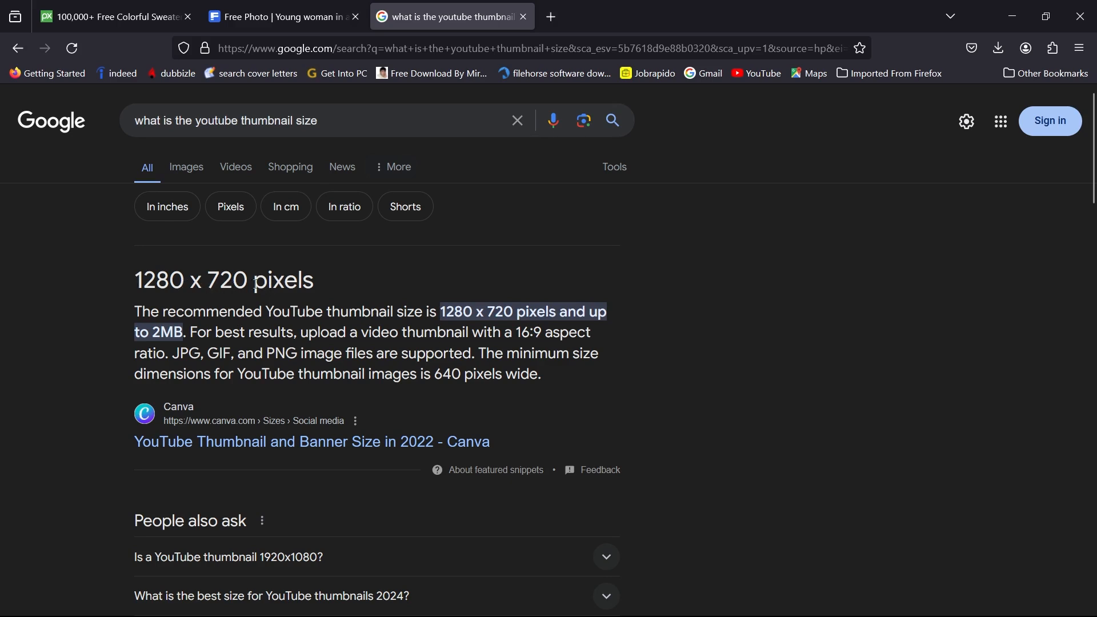
Return to Photoshop and create a new landscape document 1280 pixels wide and 720 pixels high
left_click(1025, 17)
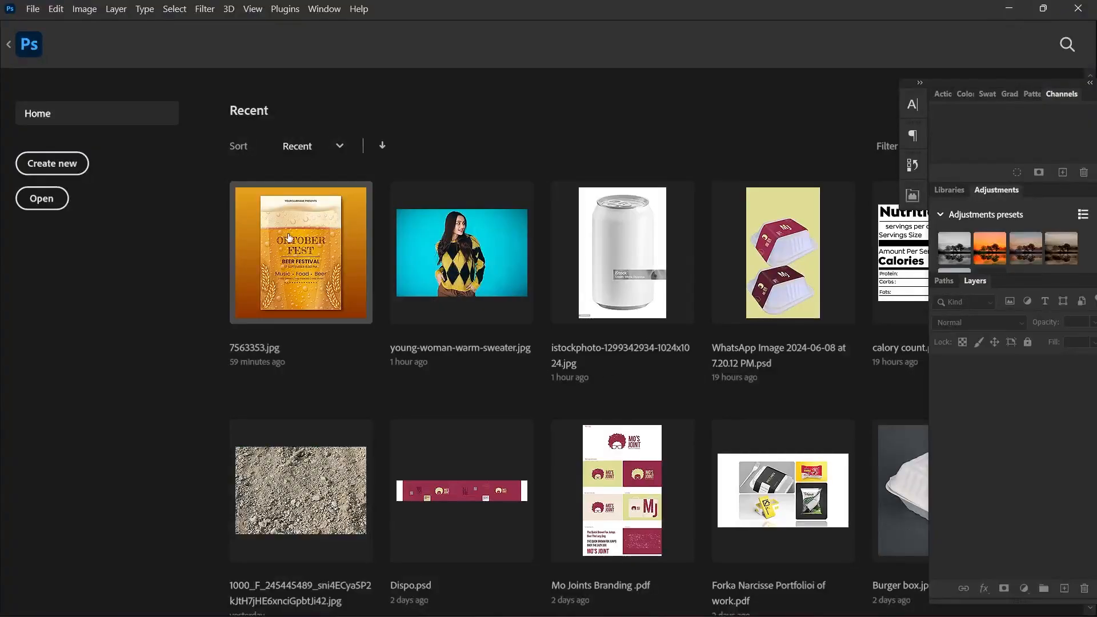
left_click(52, 166)
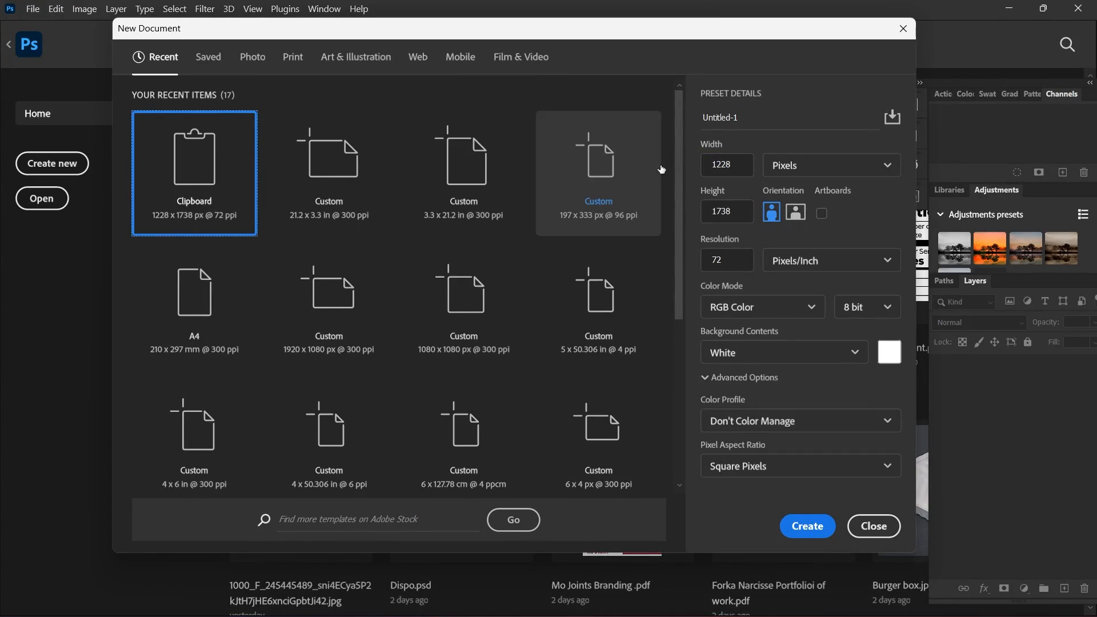
left_click_drag(741, 165, 700, 169)
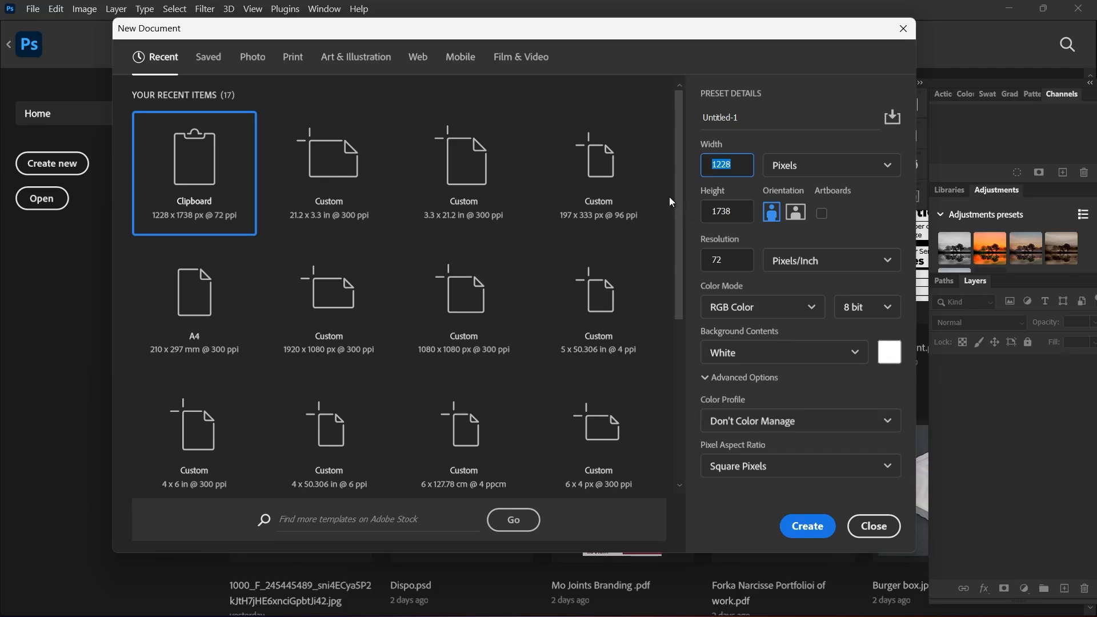
type("1280")
left_click(742, 213)
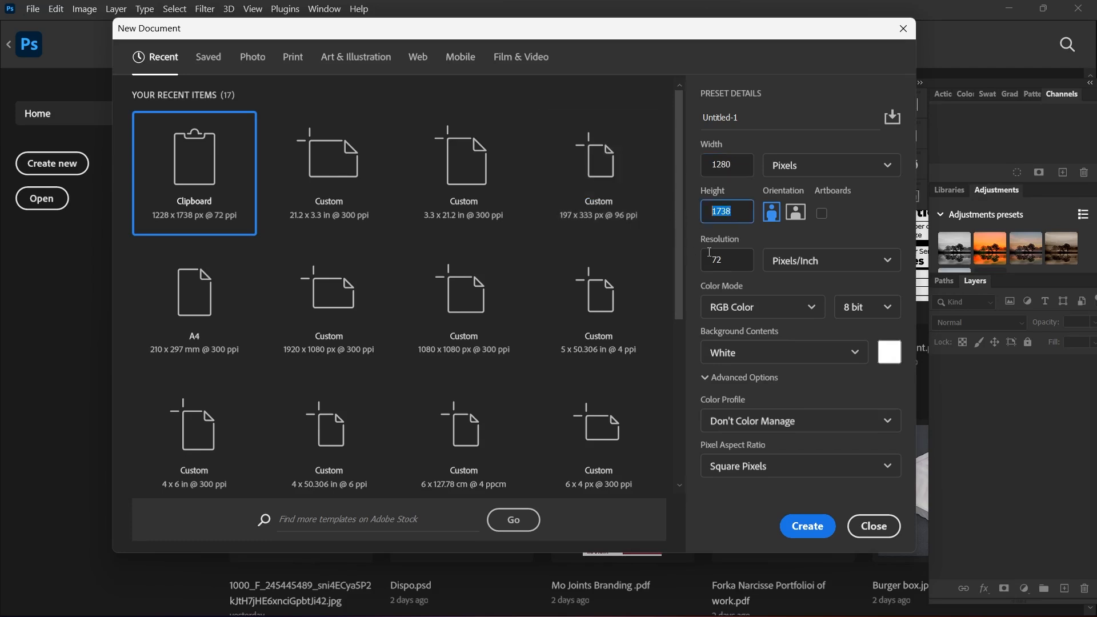
type("720")
left_click(795, 212)
left_click(813, 525)
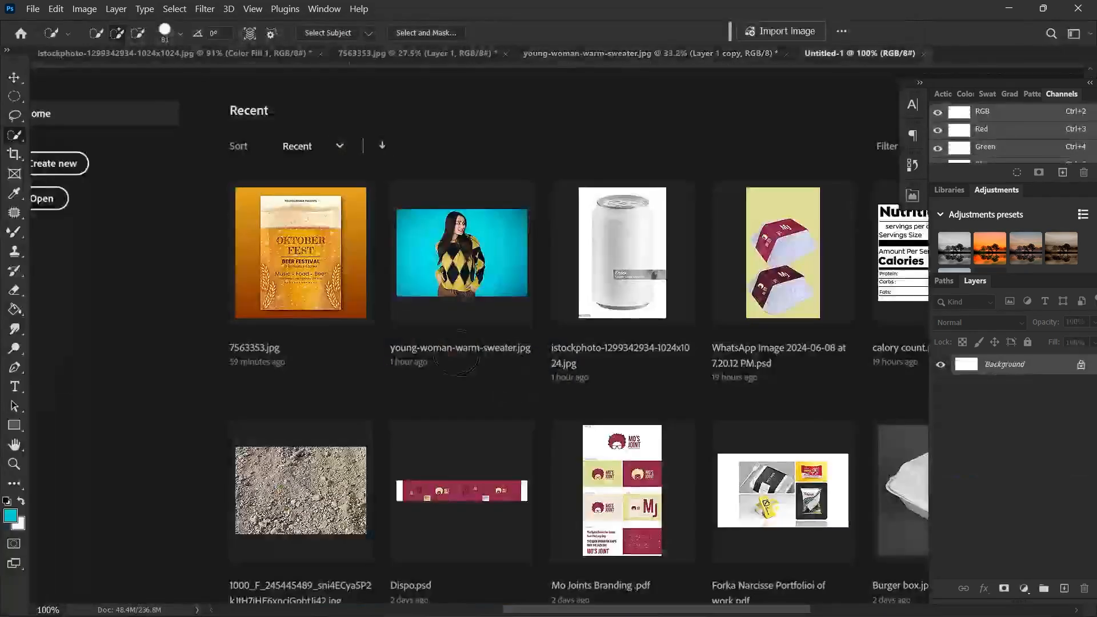
Add a Solid Color fill layer in cyan 00c3d6 above the white background
scroll(386, 327, "down", 4)
scroll(599, 295, "up", 3)
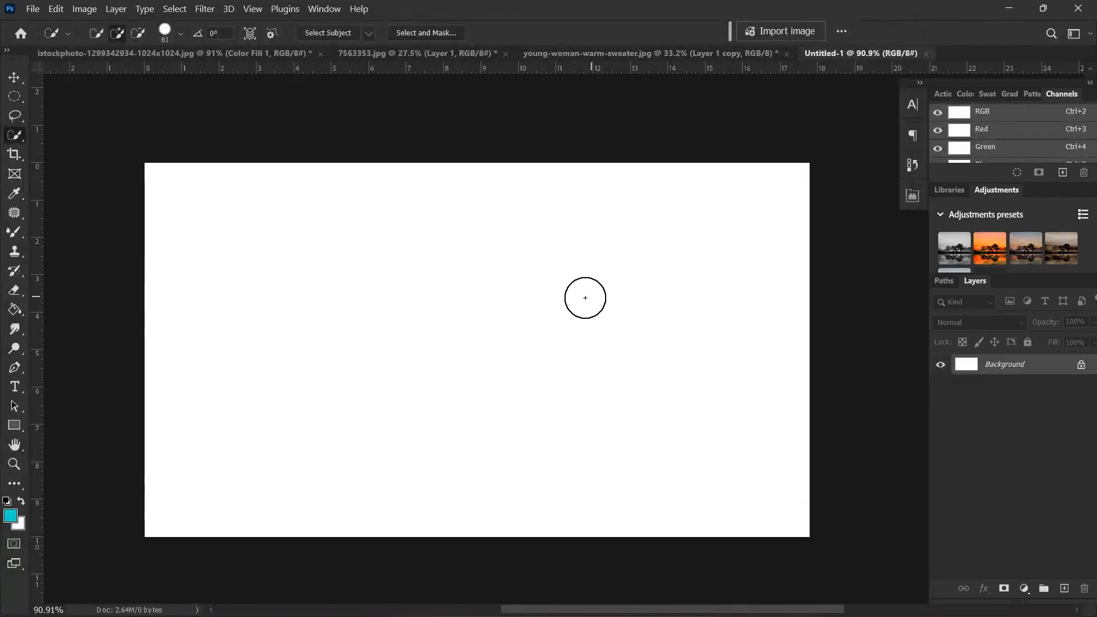
scroll(522, 300, "down", 2)
left_click_drag(543, 317, 526, 307)
scroll(447, 277, "up", 1)
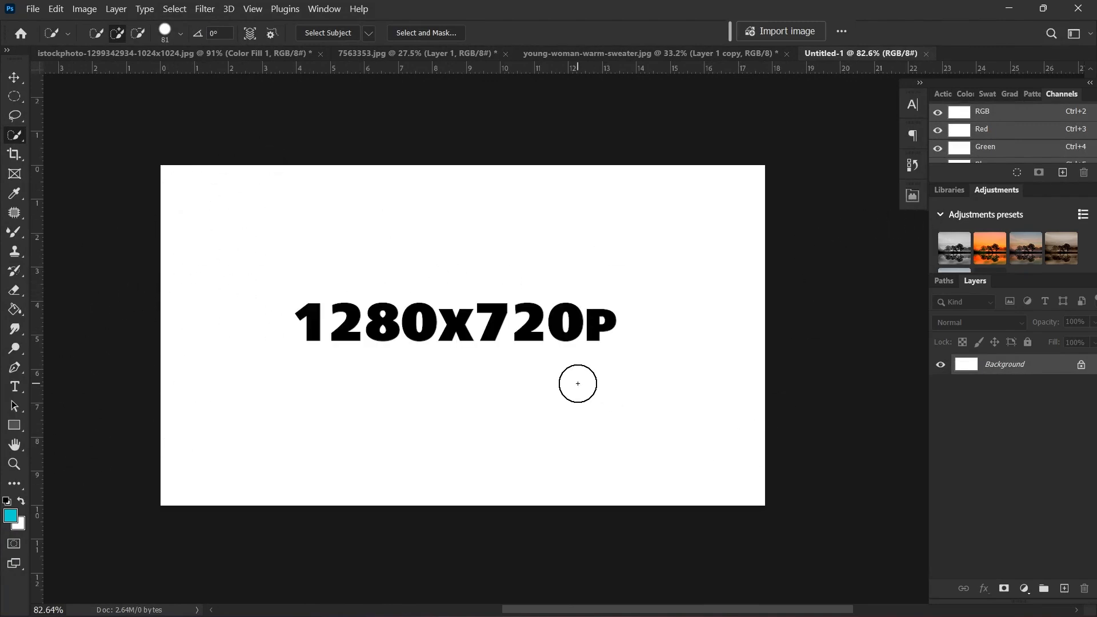
left_click(1024, 589)
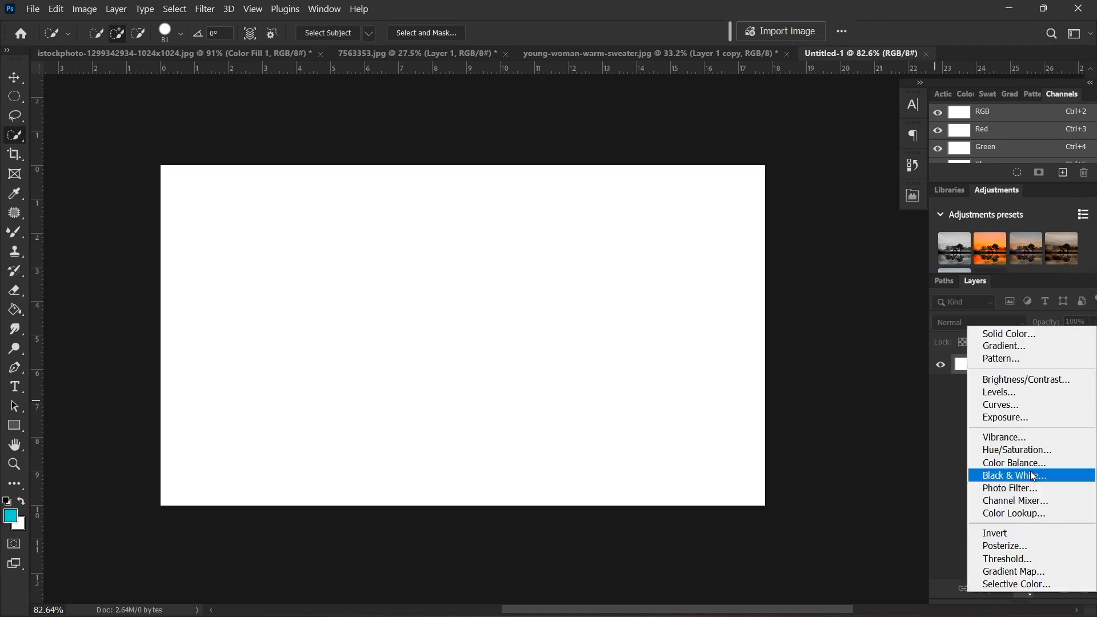
left_click(1032, 334)
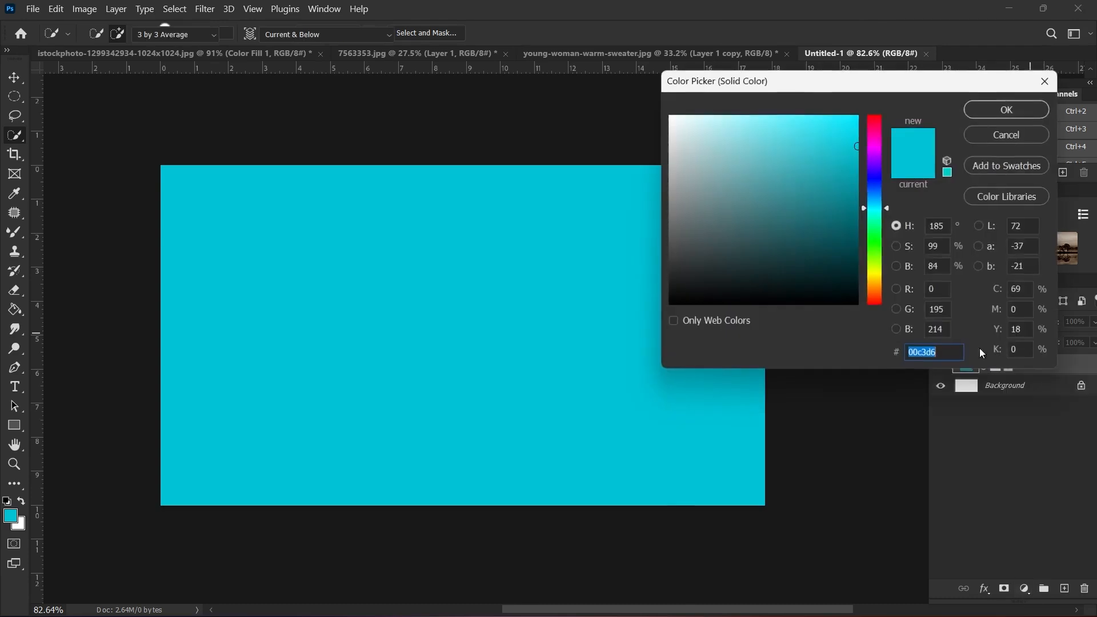
left_click(1009, 109)
key("w")
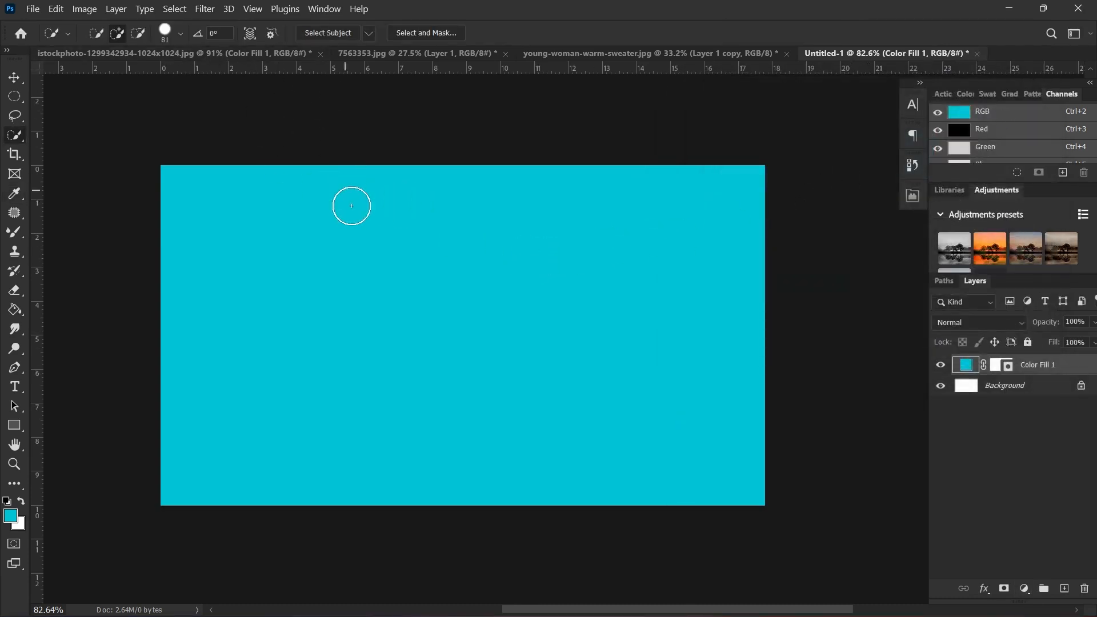
Copy the cut-out woman layer from young-woman-warm-sweater.jpg into the new 1280 x 720 document
scroll(360, 220, "up", 1)
left_click_drag(413, 227, 428, 215)
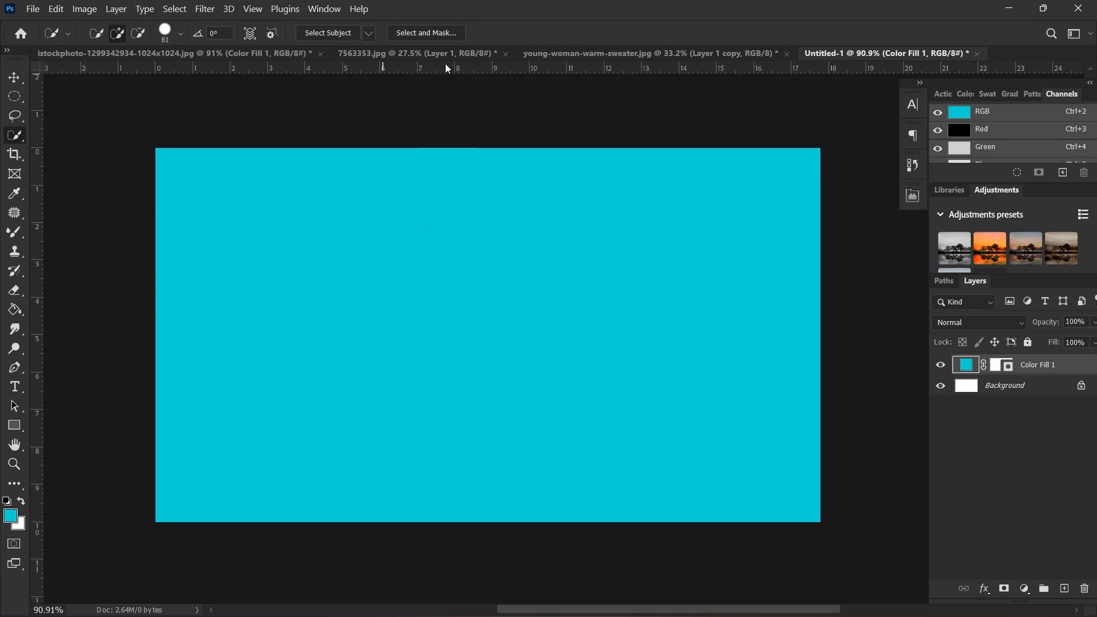
left_click(679, 57)
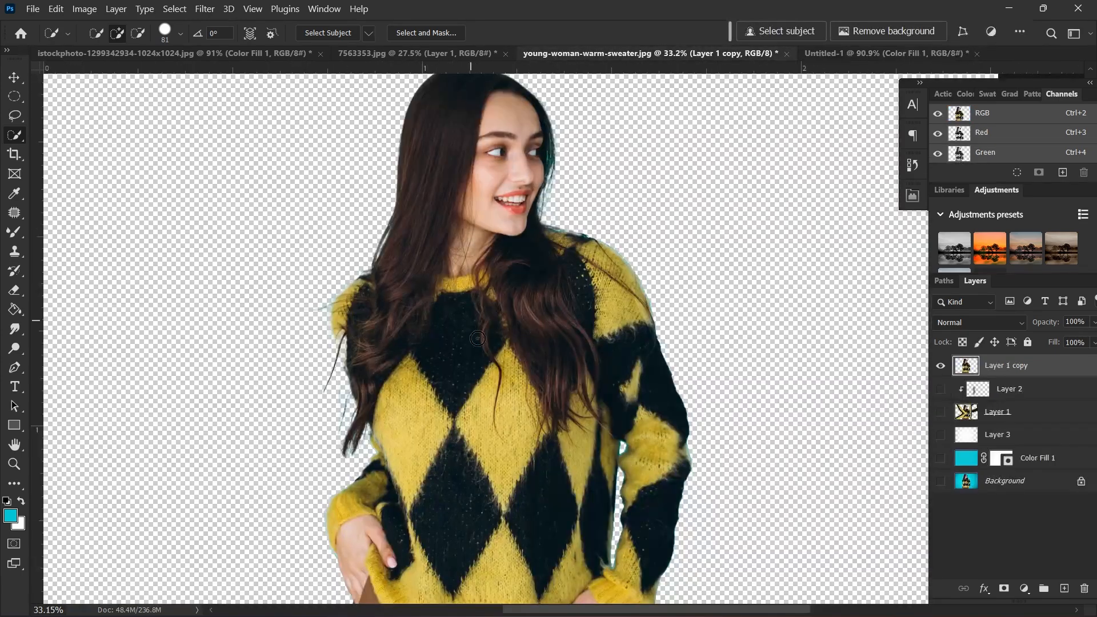
key("v")
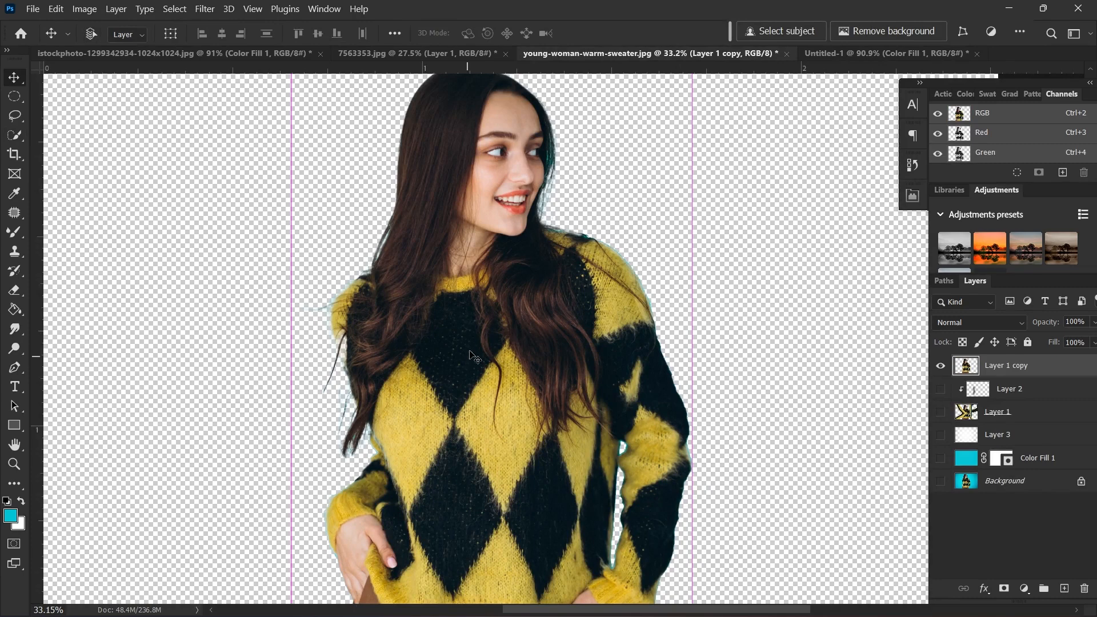
left_click_drag(497, 363, 855, 55)
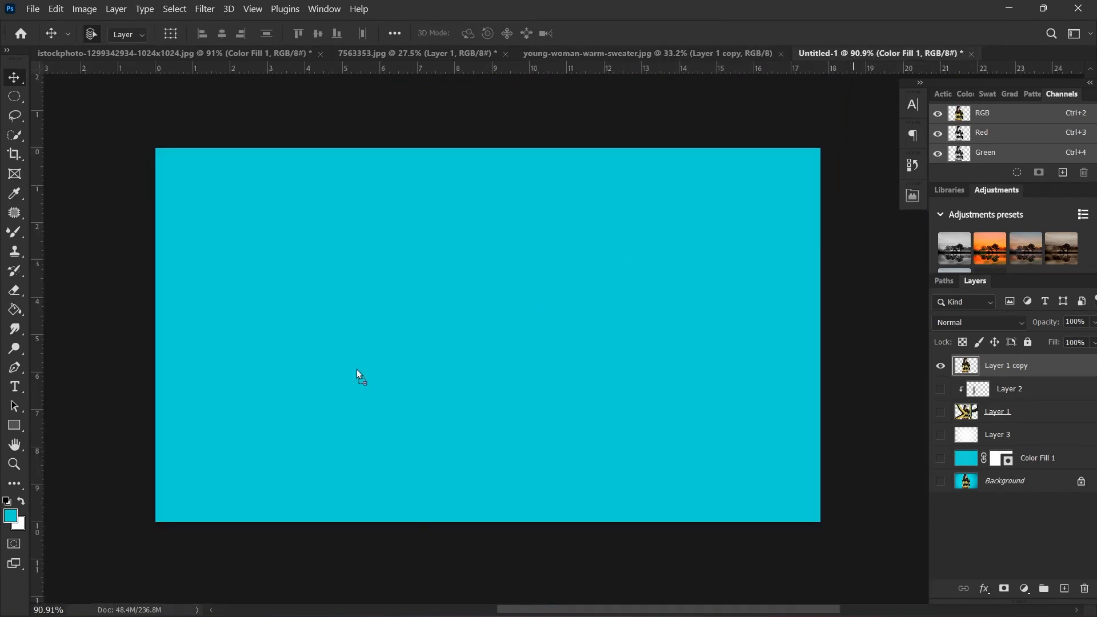
left_click_drag(356, 369, 357, 369)
Free-transform the woman layer, scaling it proportionally down to about 18.45% around its centre
scroll(290, 357, "down", 2)
key("ctrl+t")
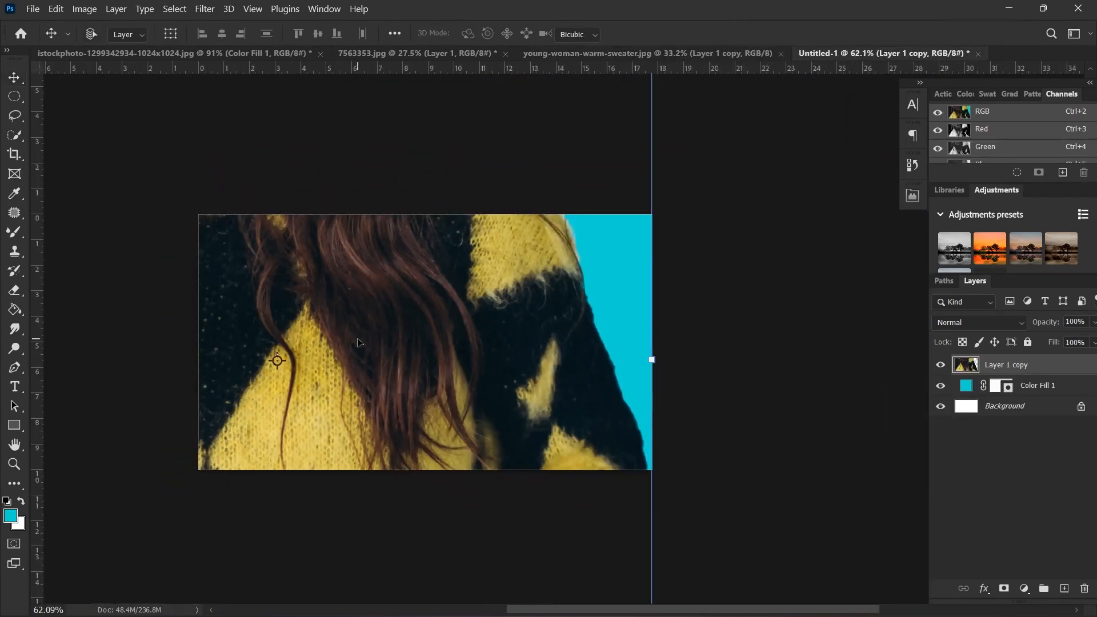
scroll(359, 342, "down", 2)
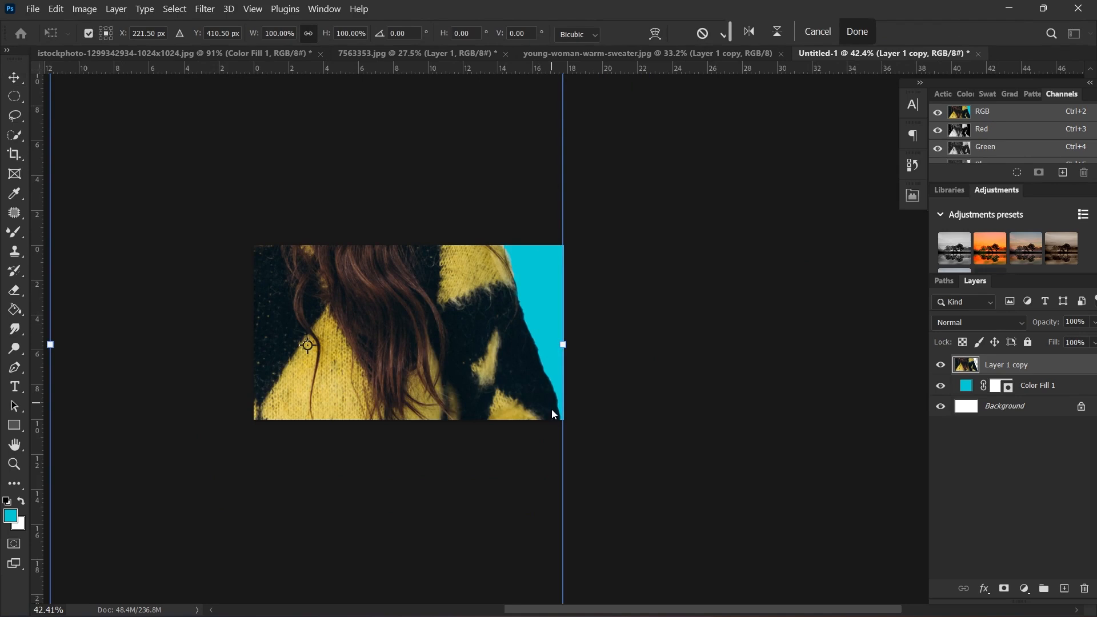
key("alt+space")
key("Escape")
scroll(637, 286, "down", 2)
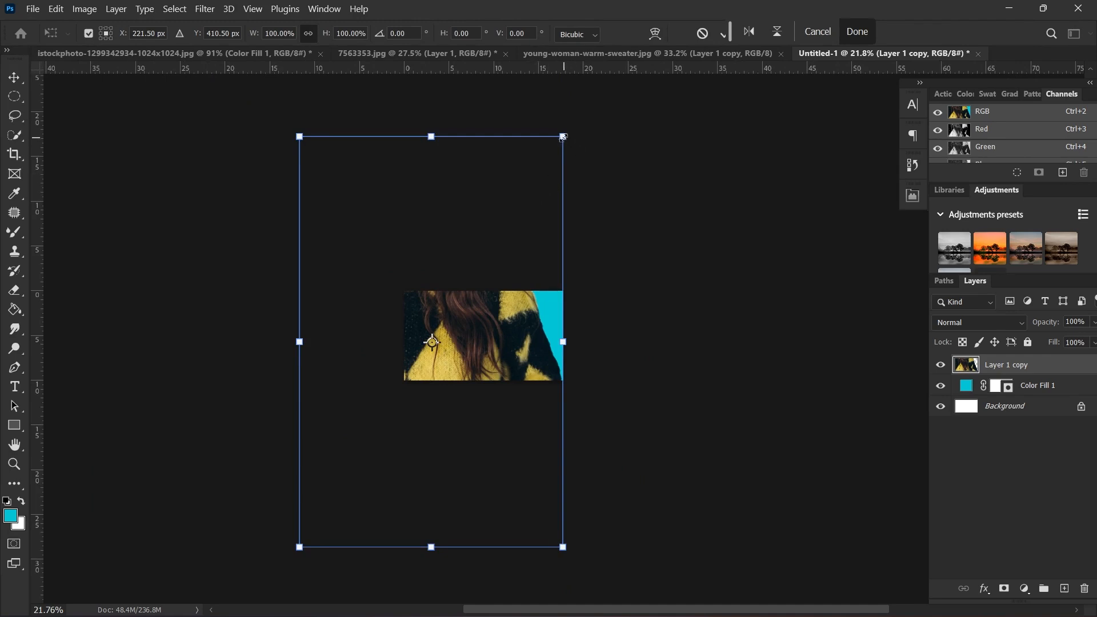
left_click_drag(563, 136, 455, 303)
scroll(455, 320, "up", 3)
scroll(454, 327, "up", 4)
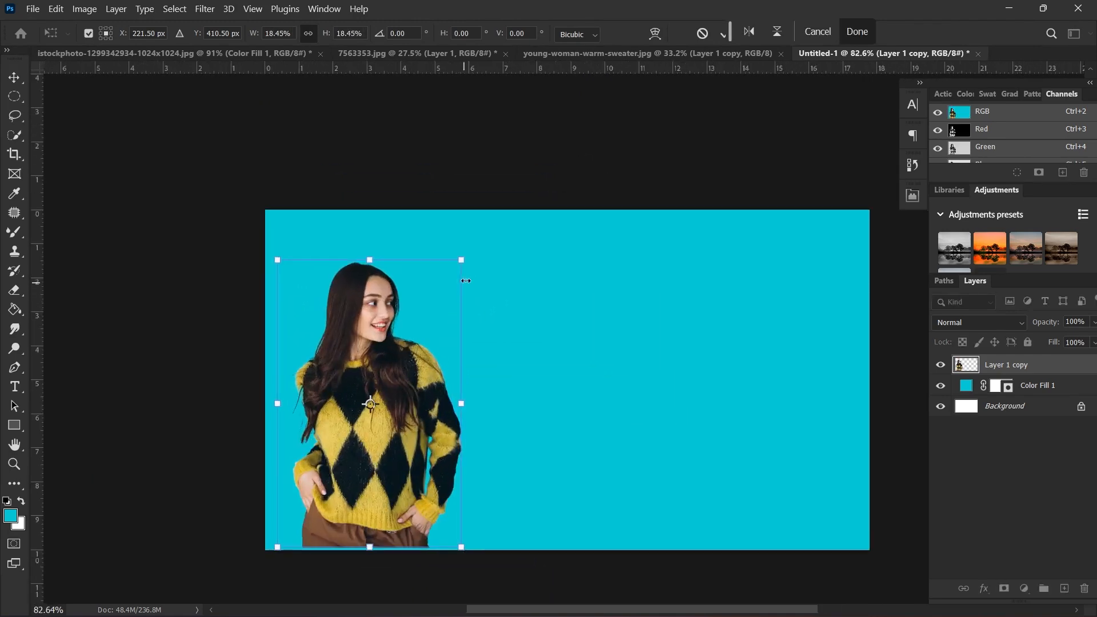
Enlarge the woman to about 27.46%, place her against the canvas's lower-left edge at about X 259, Y 518 px, and apply the transform
left_click_drag(462, 259, 488, 217)
left_click_drag(426, 352, 440, 414)
left_click_drag(502, 277, 535, 258)
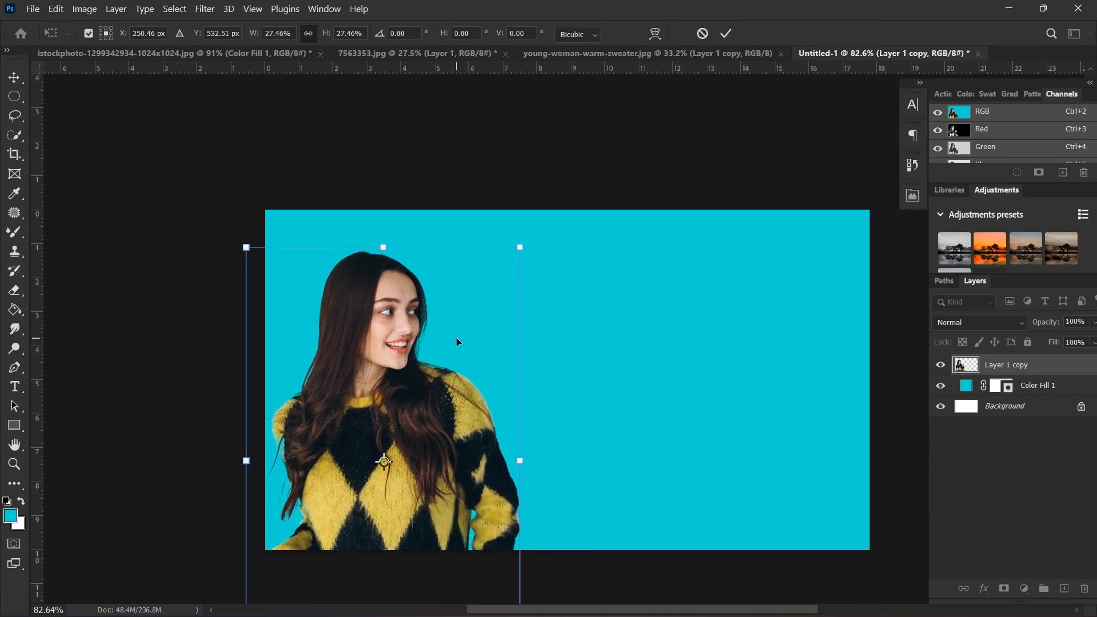
left_click_drag(456, 337, 461, 330)
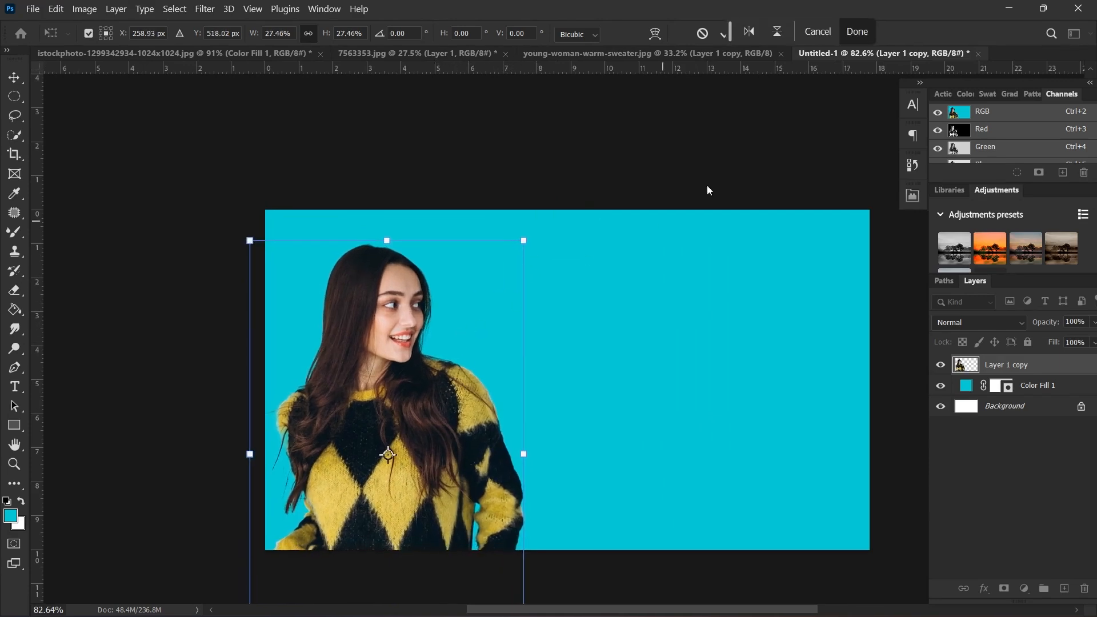
left_click(855, 32)
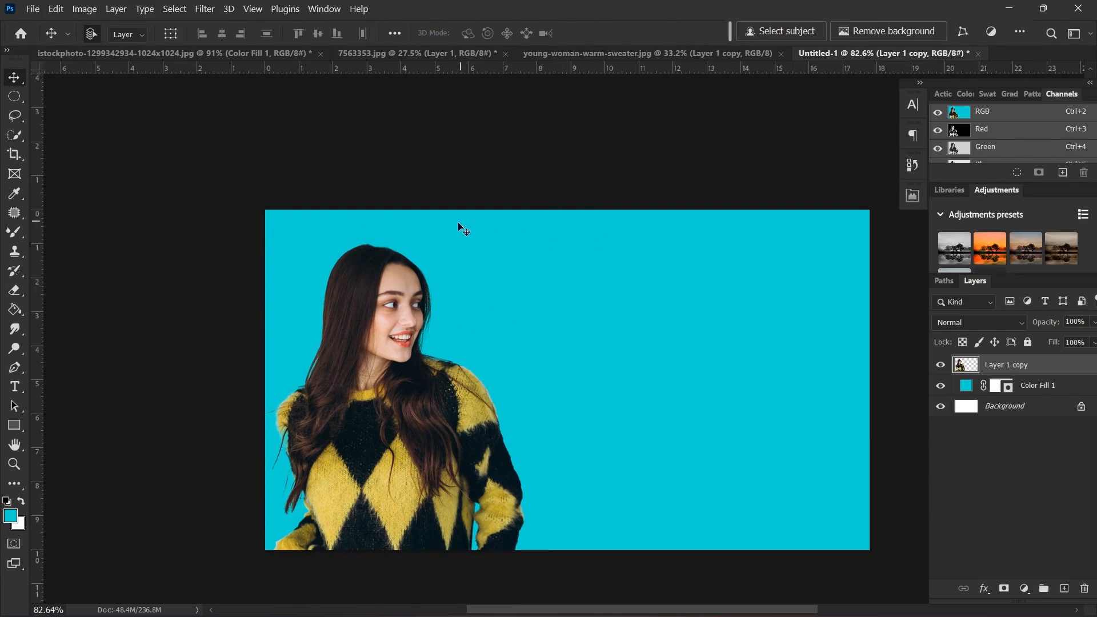
scroll(498, 245, "down", 1)
left_click_drag(507, 264, 456, 253)
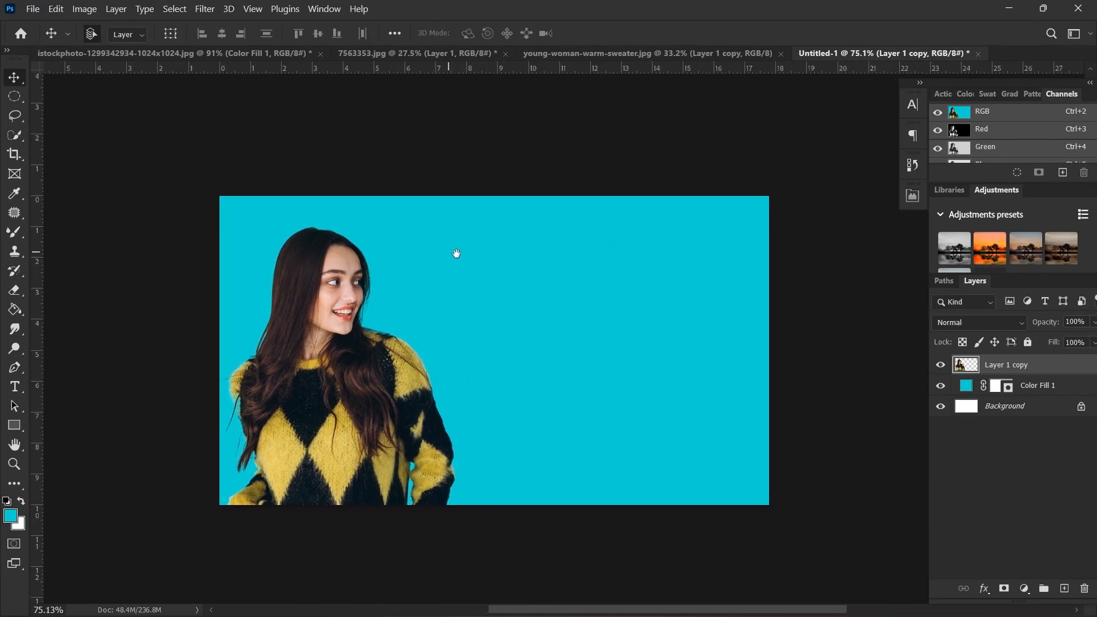
Add a paragraph text box in Zona Pro, 61 pt, beside the woman's head and enter "Learn Design Skills"
scroll(352, 198, "up", 1)
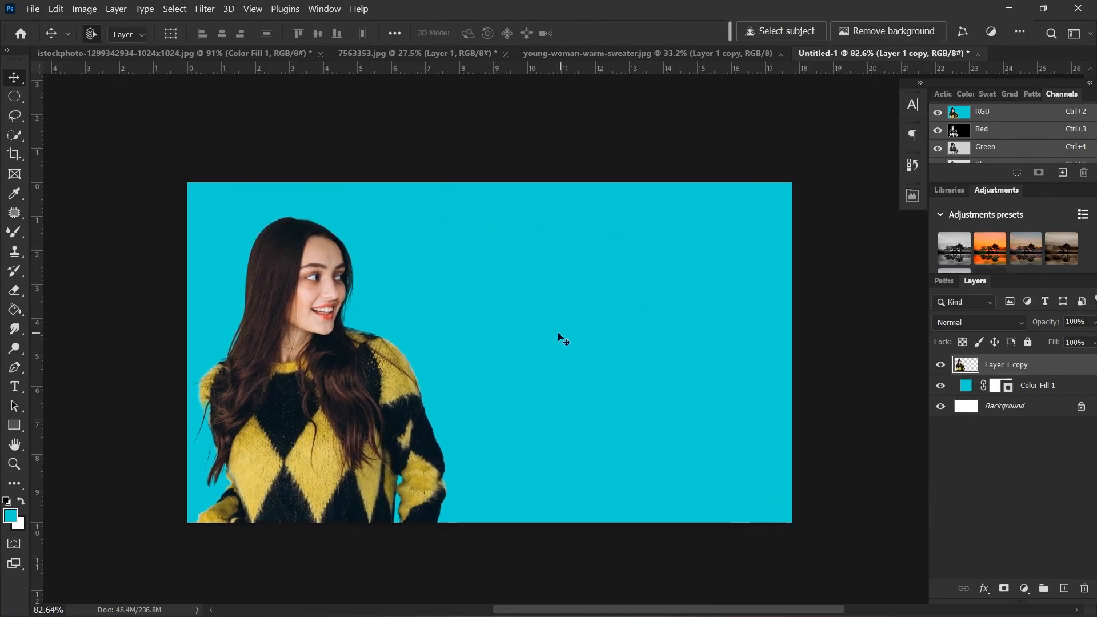
left_click(16, 388)
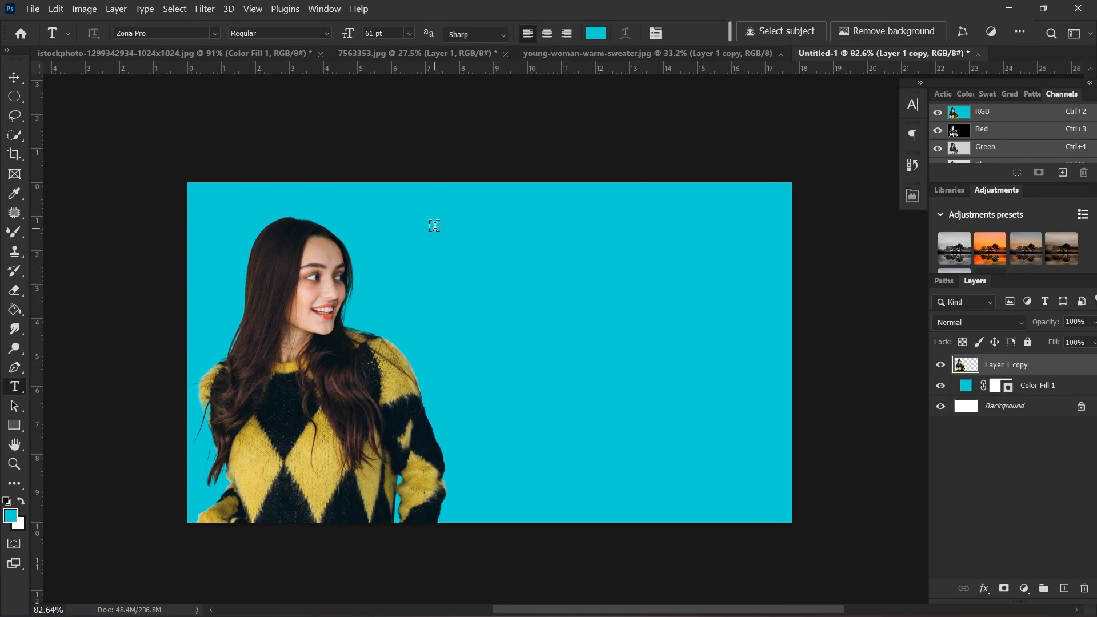
left_click_drag(437, 229, 755, 315)
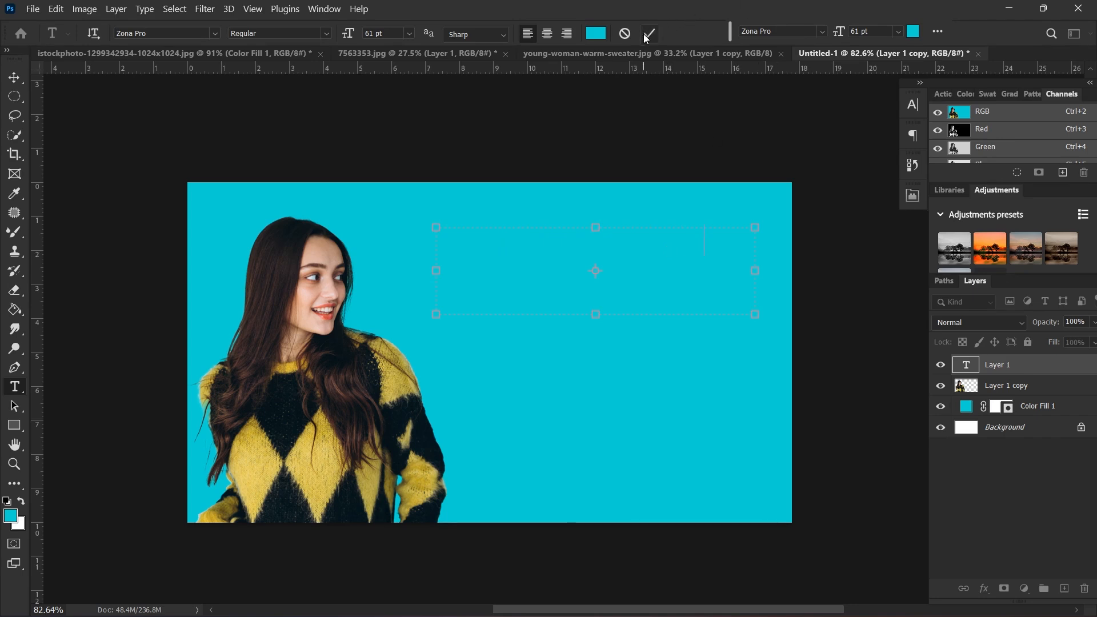
Try to set the text colour to black 000000 during text entry, without selecting the words, and finish the entry
left_click(596, 39)
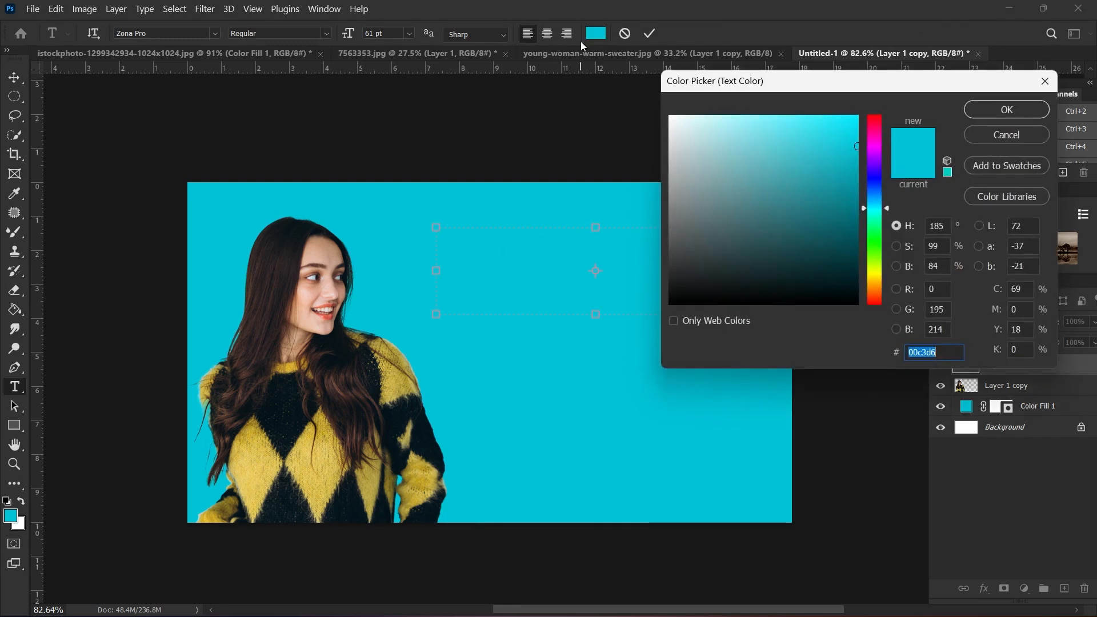
type("000000")
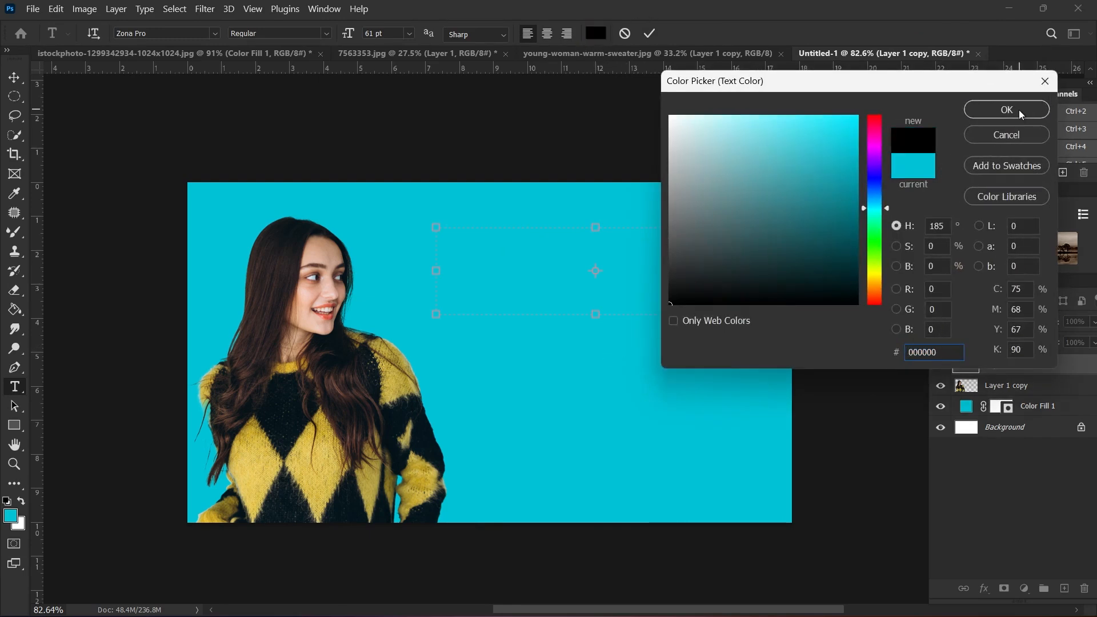
left_click(1010, 111)
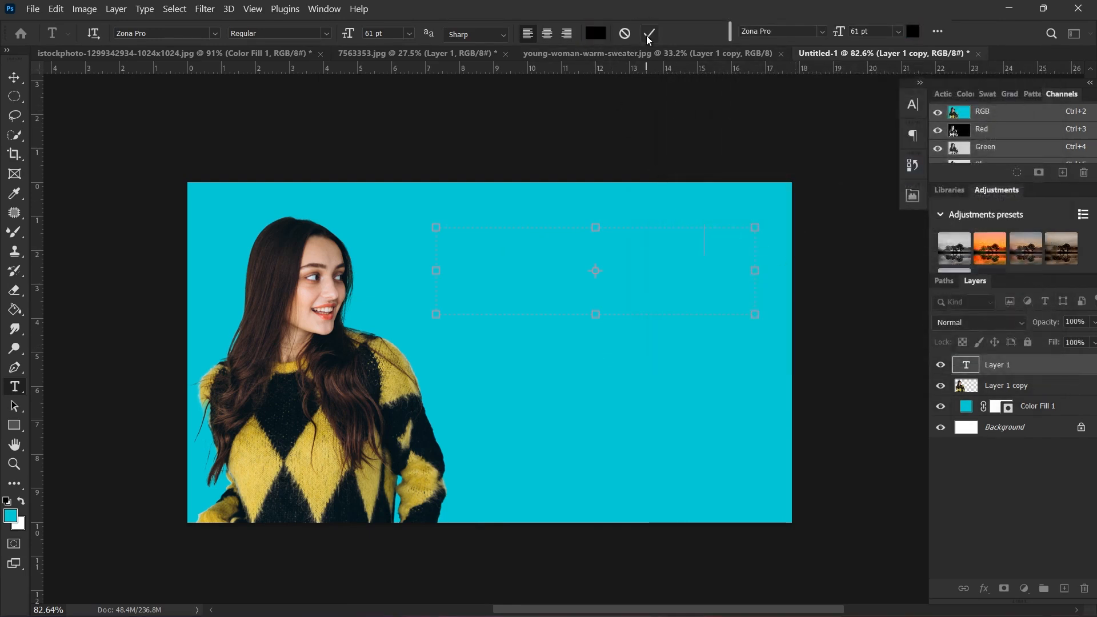
left_click(654, 239)
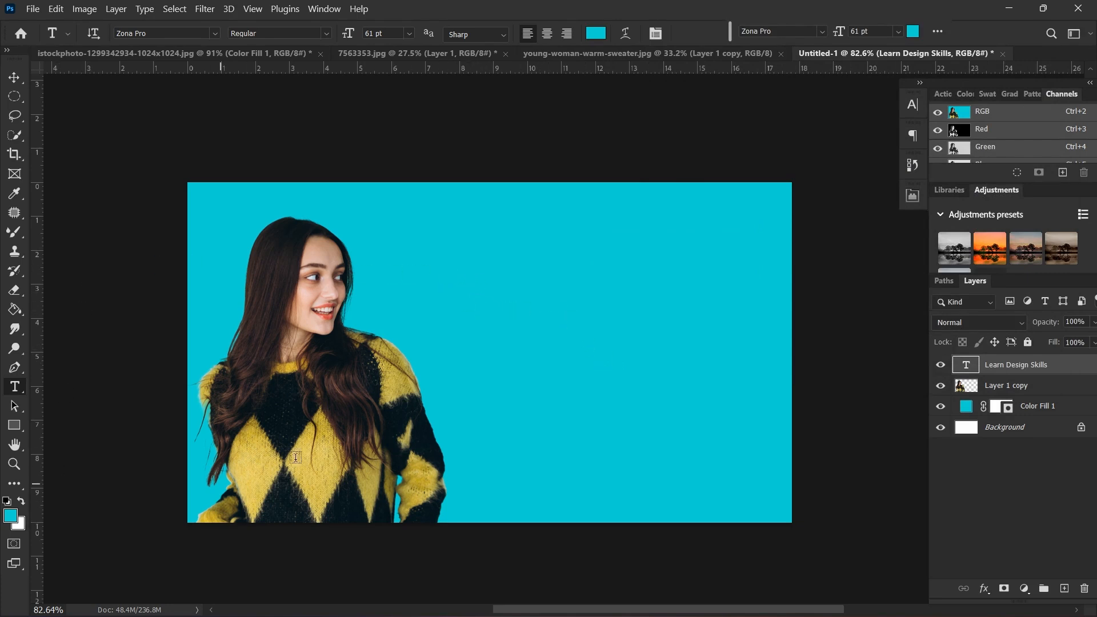
Recolour the entire "Learn Design Skills" text to black 000000
double_click(967, 367)
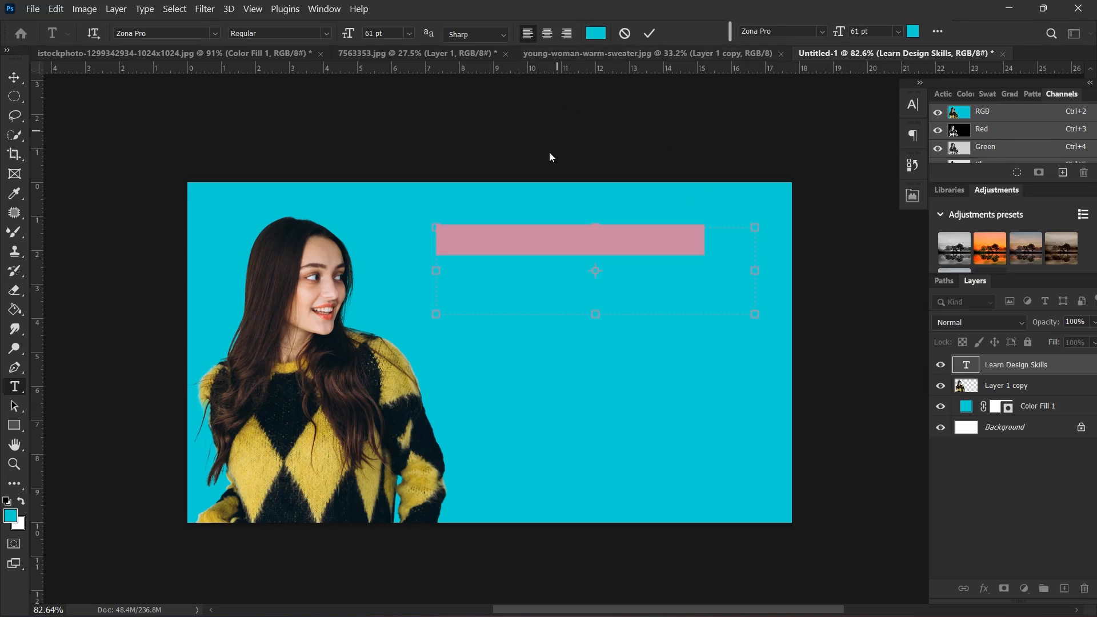
left_click(599, 34)
type("000000")
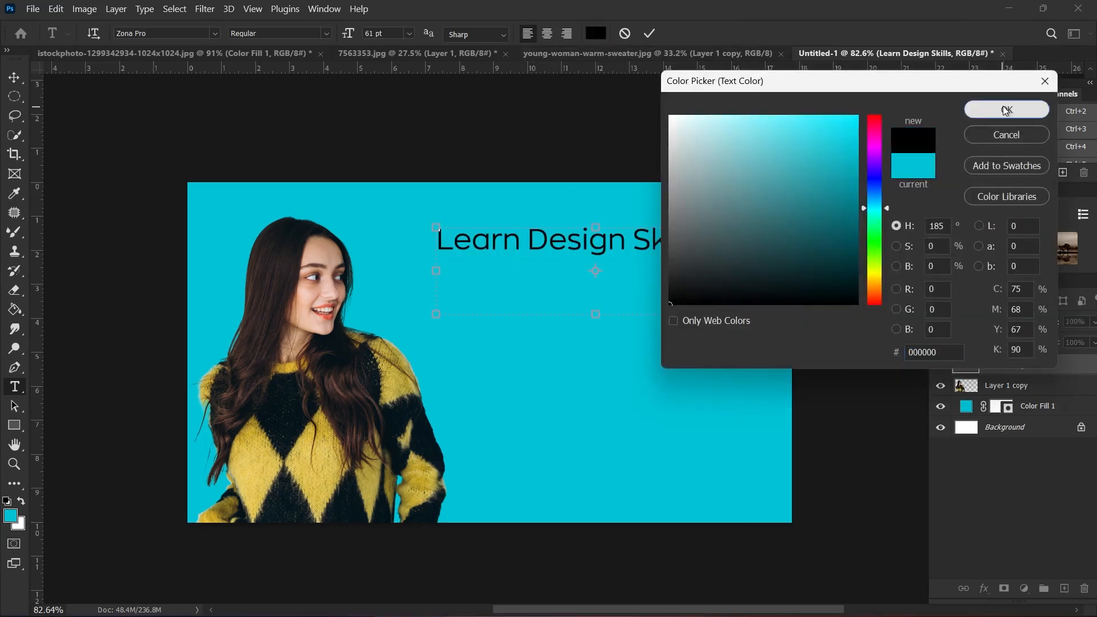
left_click(1007, 110)
left_click(650, 33)
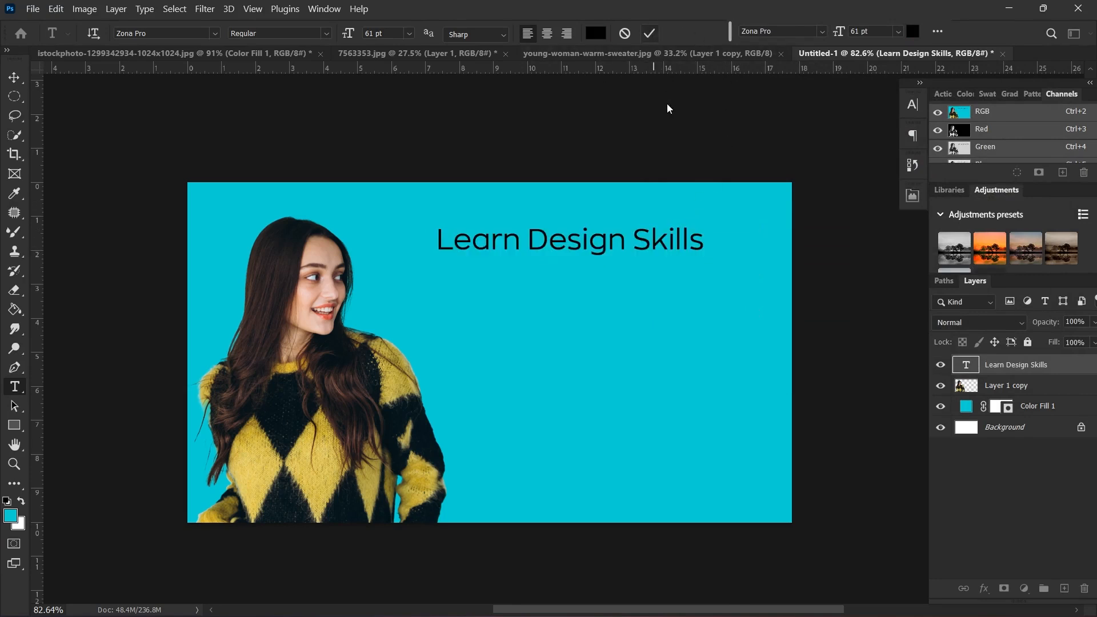
Change the font of the whole "Learn Design Skills" line to A-Space Black Demo
scroll(500, 271, "up", 3)
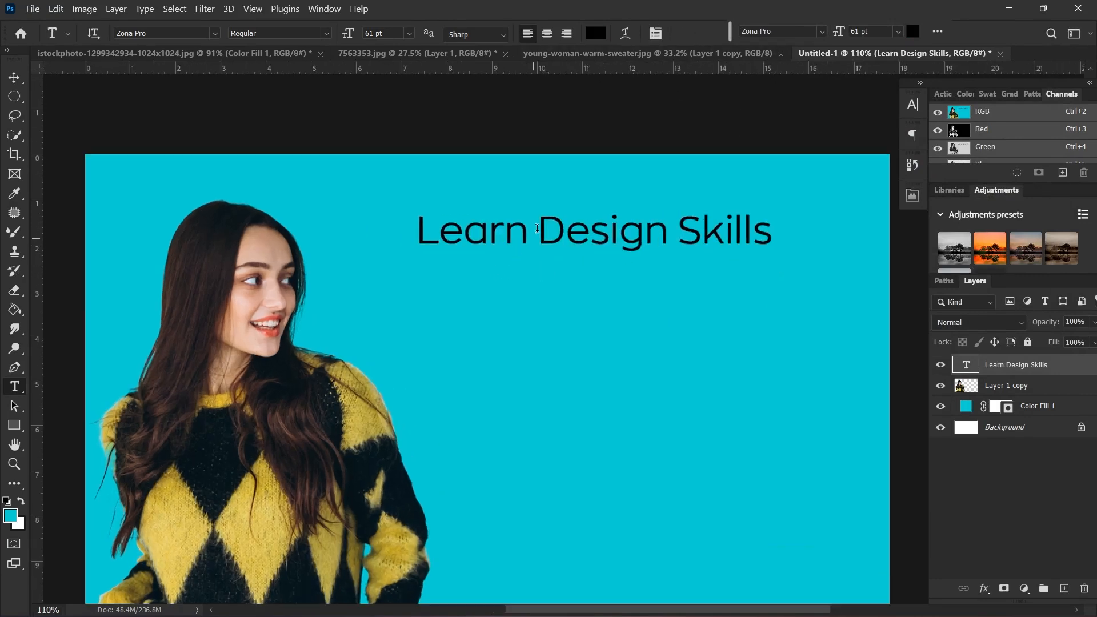
left_click(537, 228)
key("ctrl+a")
left_click(505, 237)
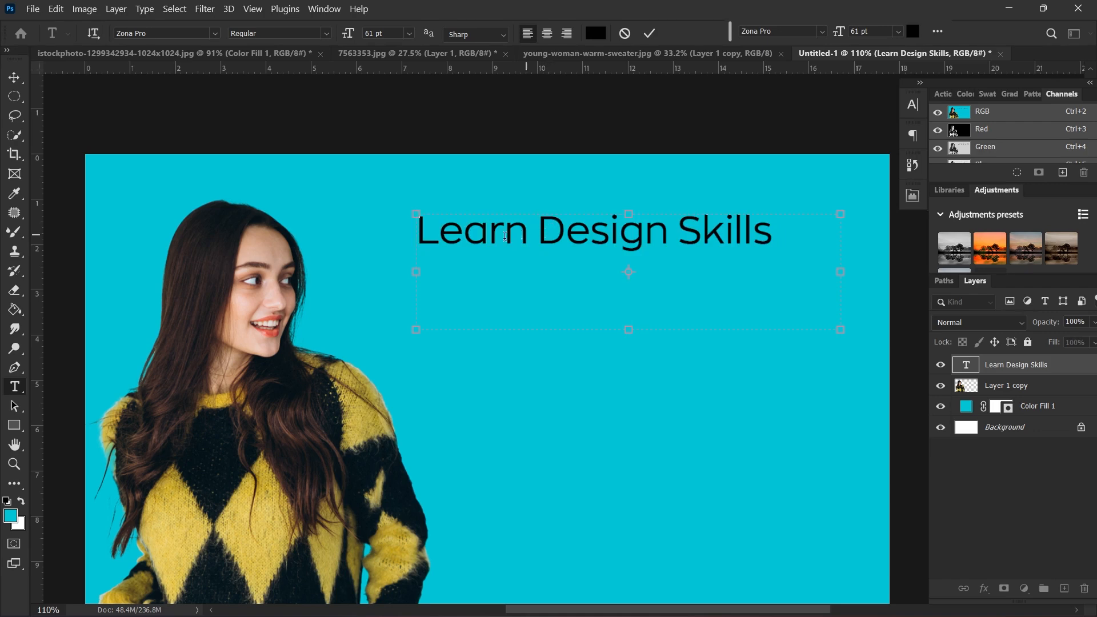
double_click(557, 233)
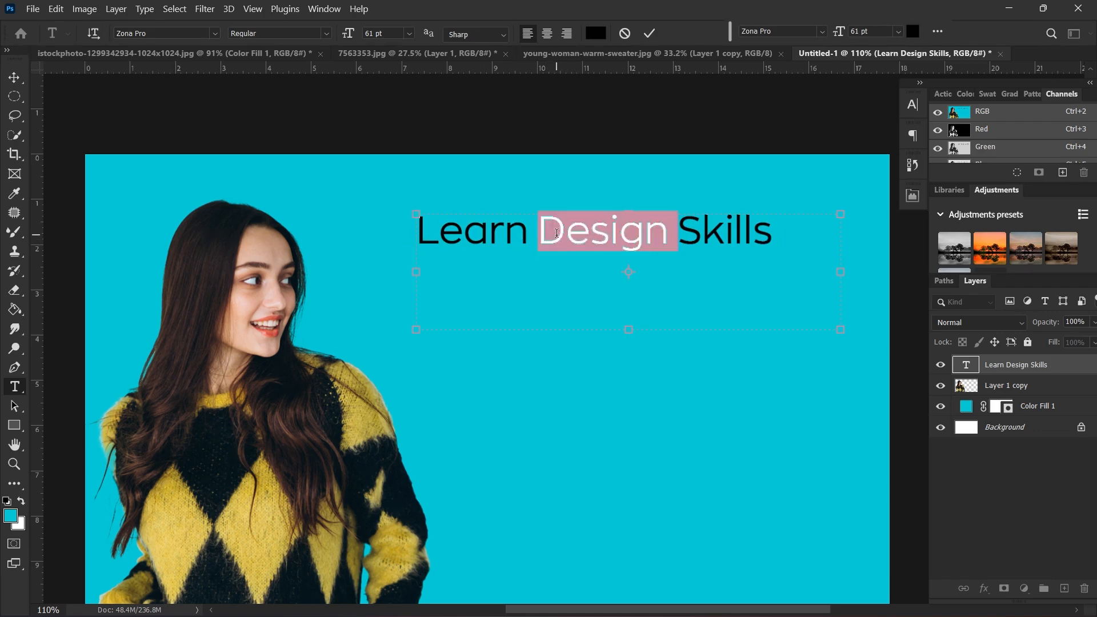
triple_click(557, 233)
left_click(216, 33)
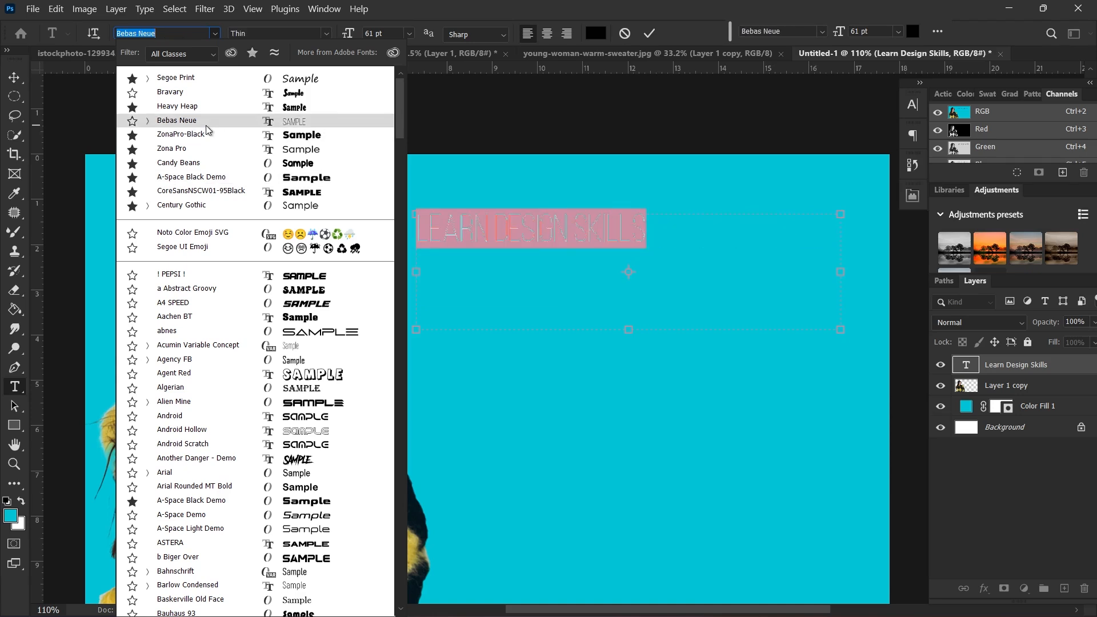
left_click(231, 178)
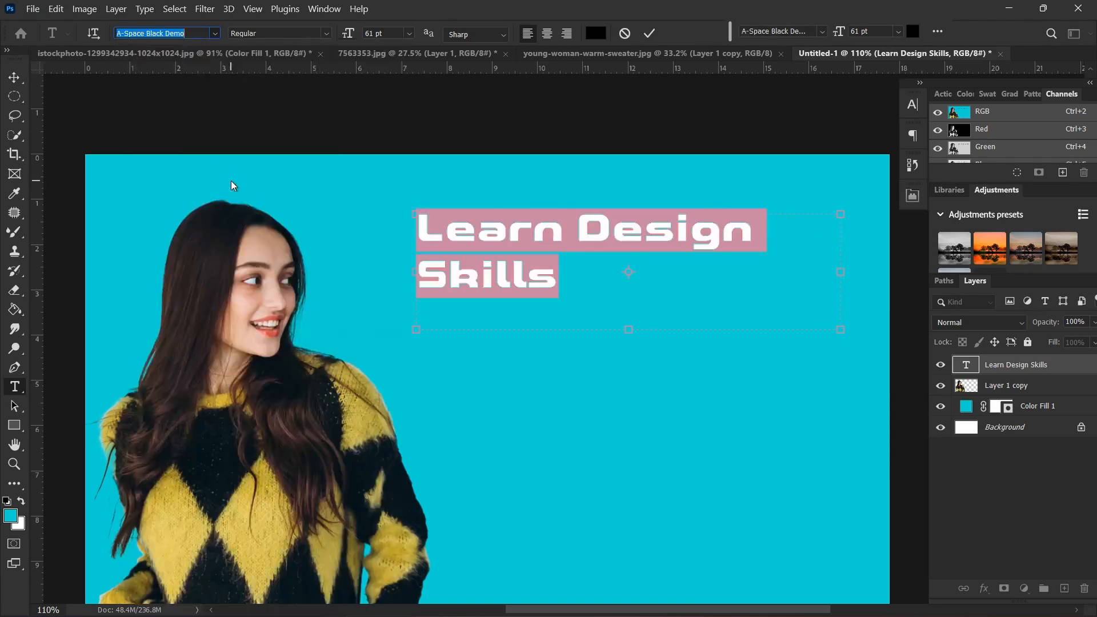
Apply faux bold to the "Learn Design Skills" text and commit the edit
left_click(912, 105)
left_click(756, 198)
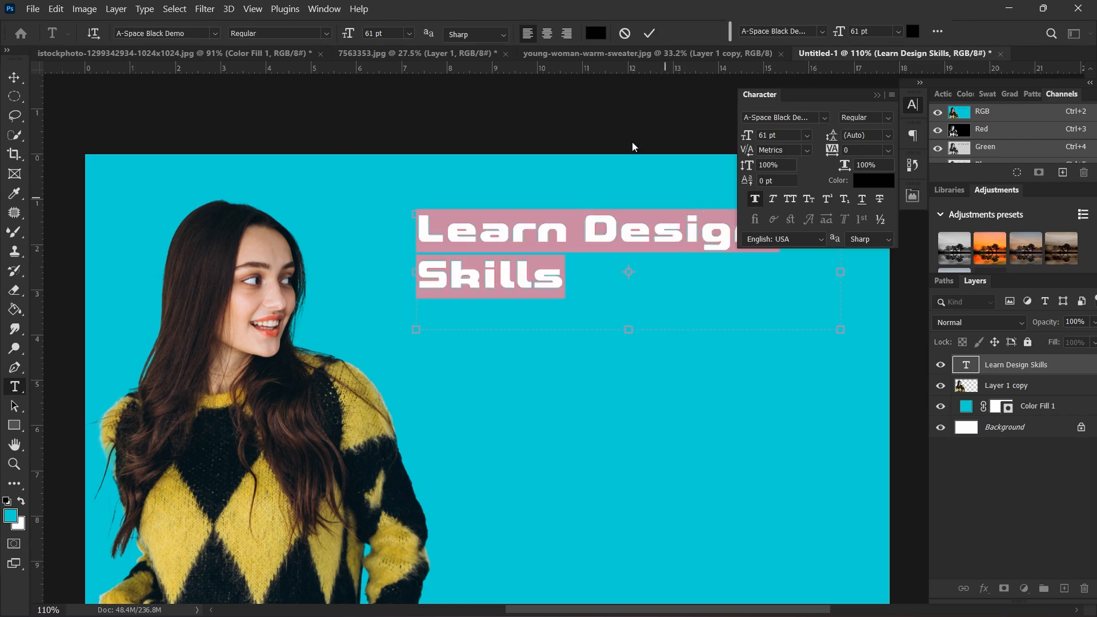
left_click(650, 33)
key("v")
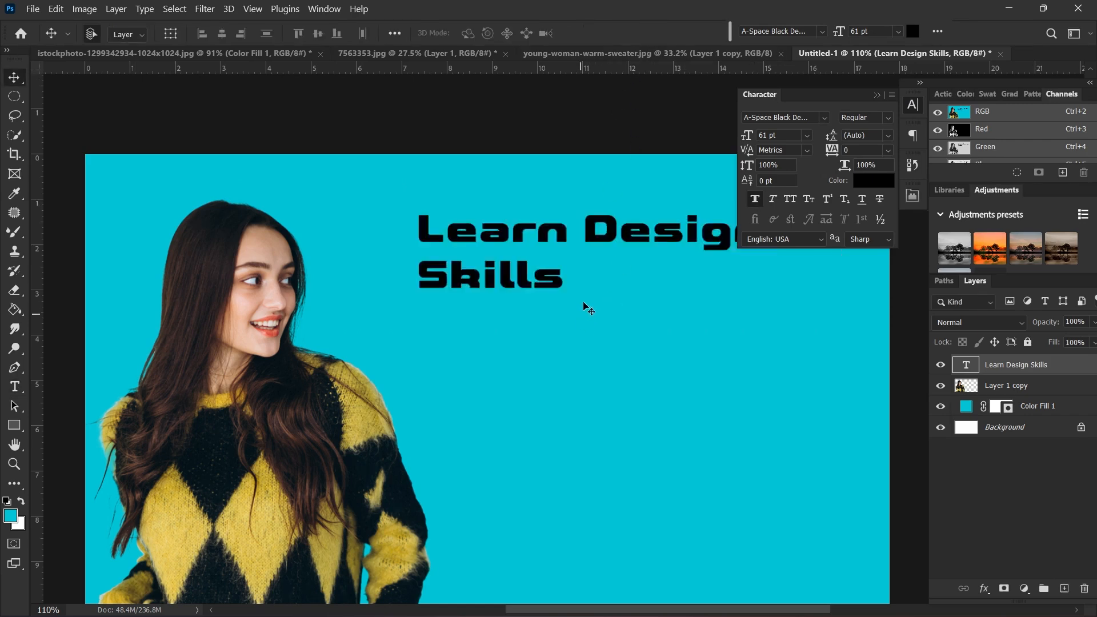
left_click(877, 95)
Set the font size of the whole "Learn Design Skills" text to 115 pt
scroll(576, 275, "down", 3)
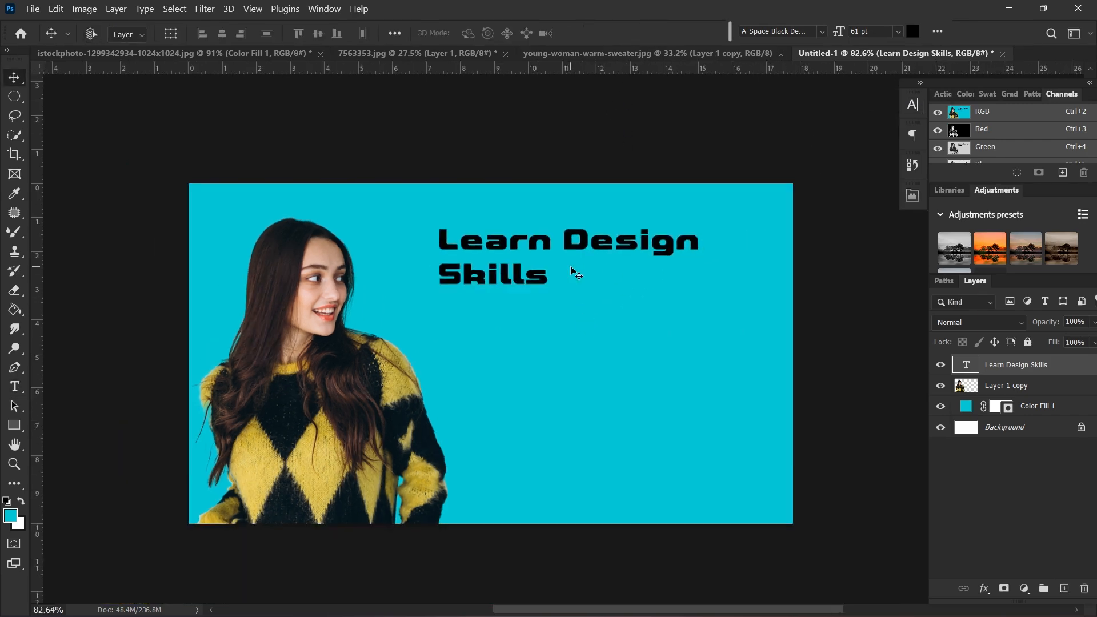
key("ctrl+t")
key("Return")
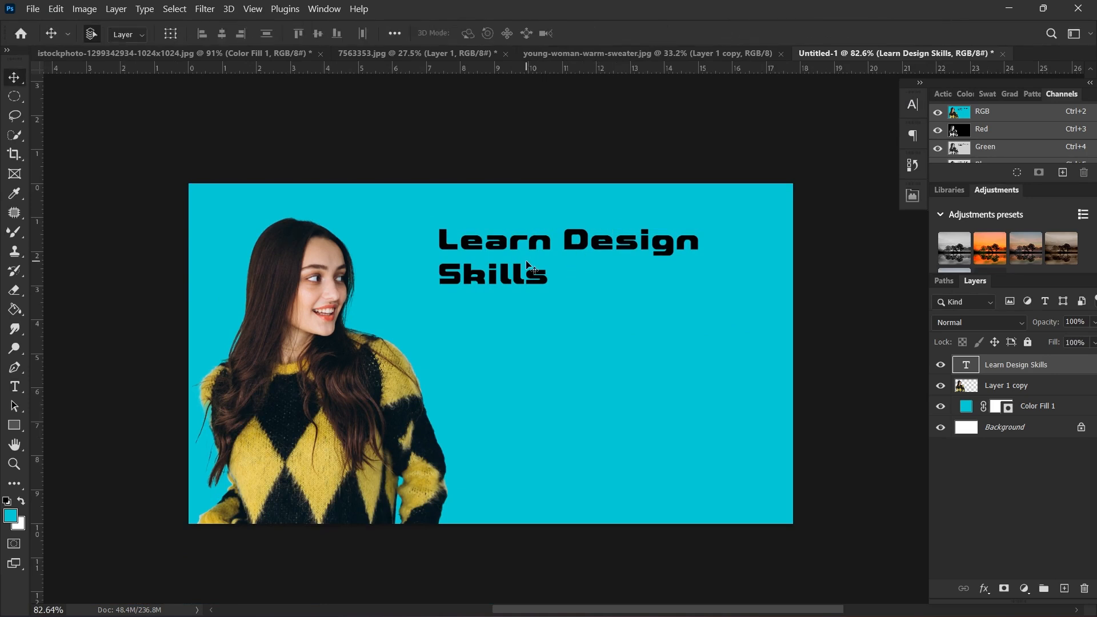
double_click(547, 273)
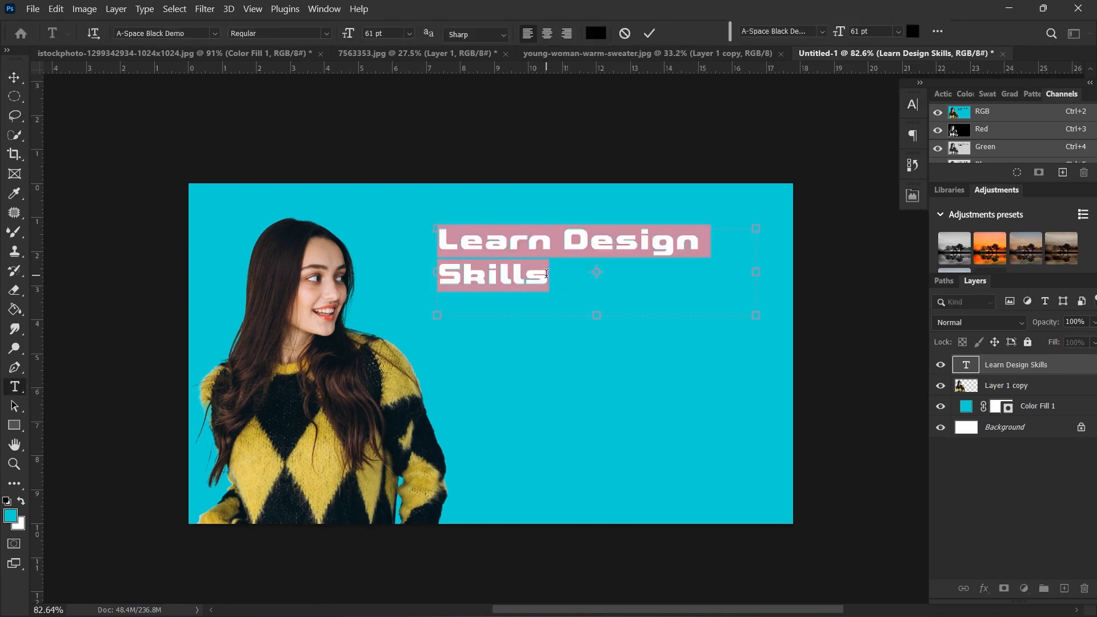
left_click_drag(349, 35, 389, 29)
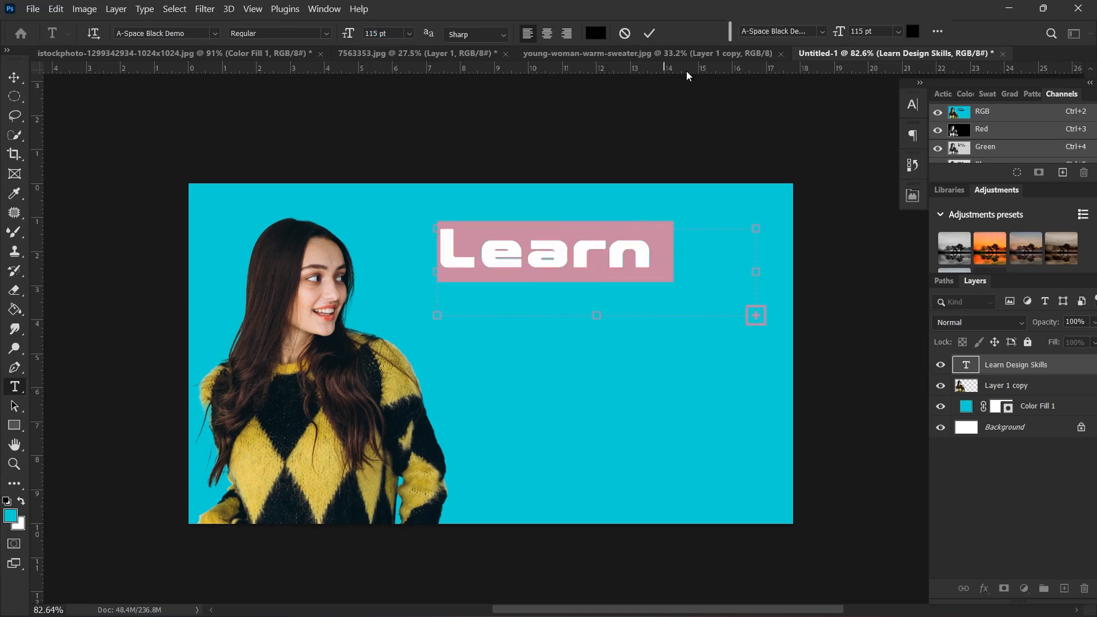
left_click(649, 34)
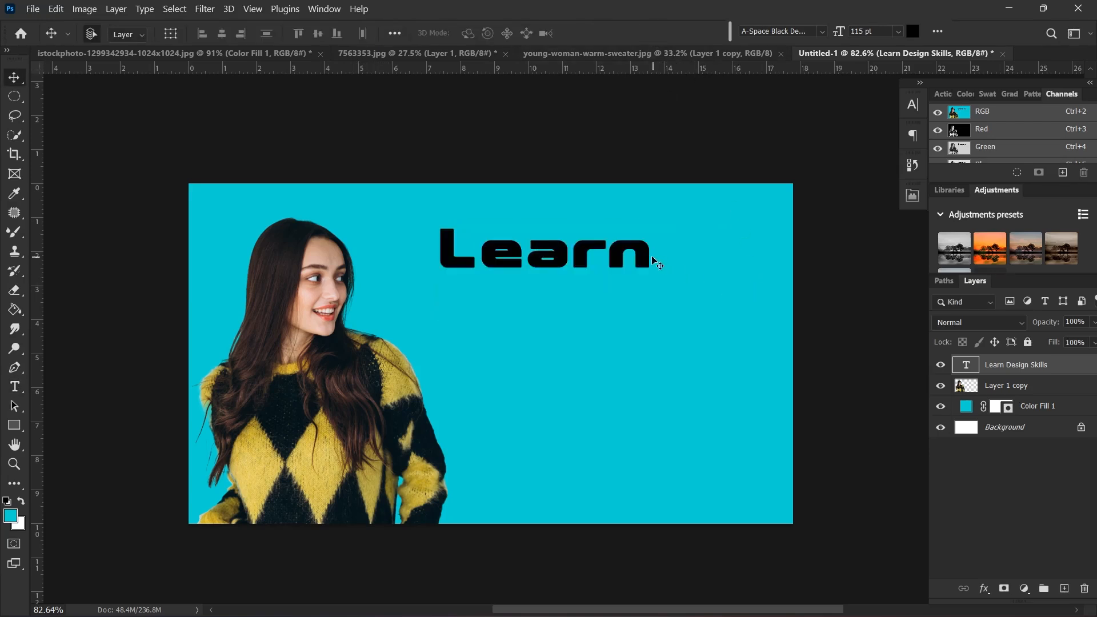
Insert an extra space before "Design" and extend the text box downward to about 9.38 x 4.92 in
left_click(652, 256)
double_click(649, 253)
left_click(650, 252)
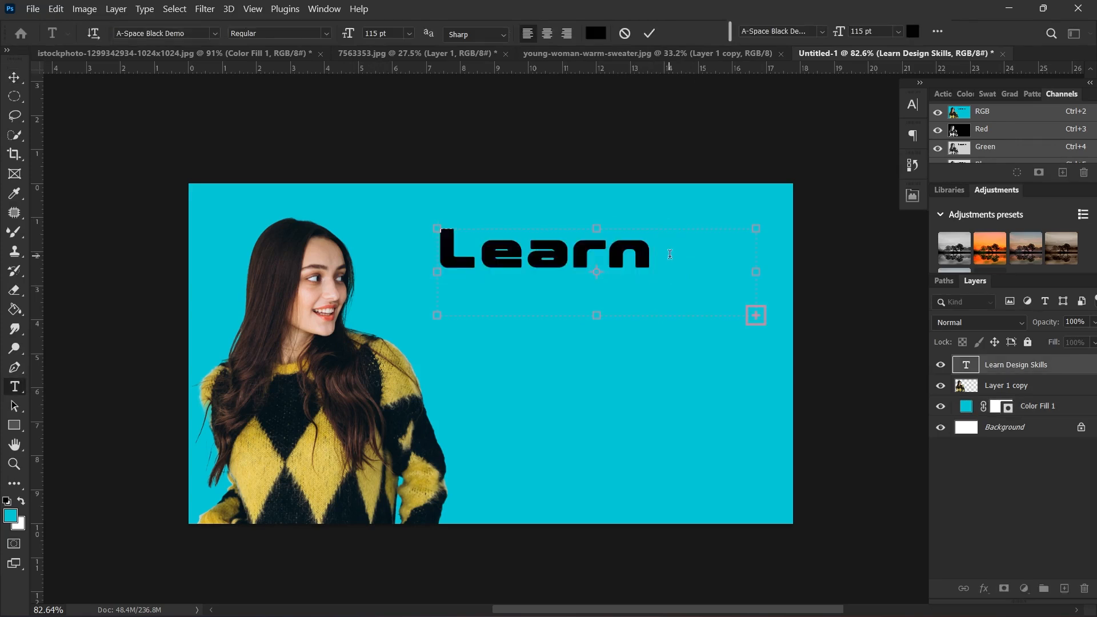
left_click_drag(597, 315, 593, 398)
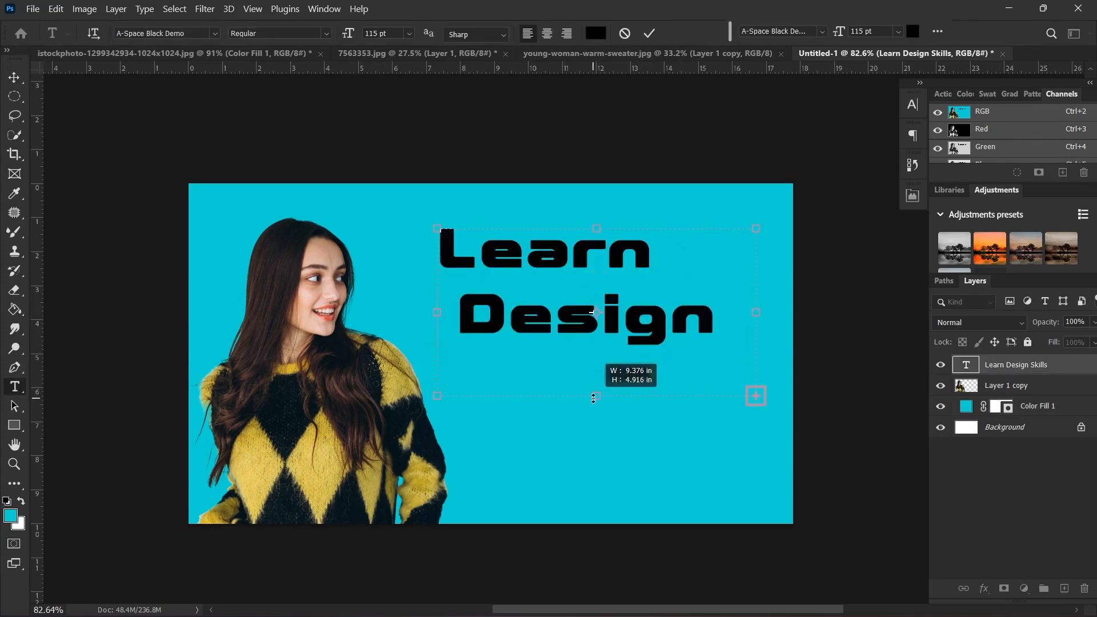
left_click(651, 34)
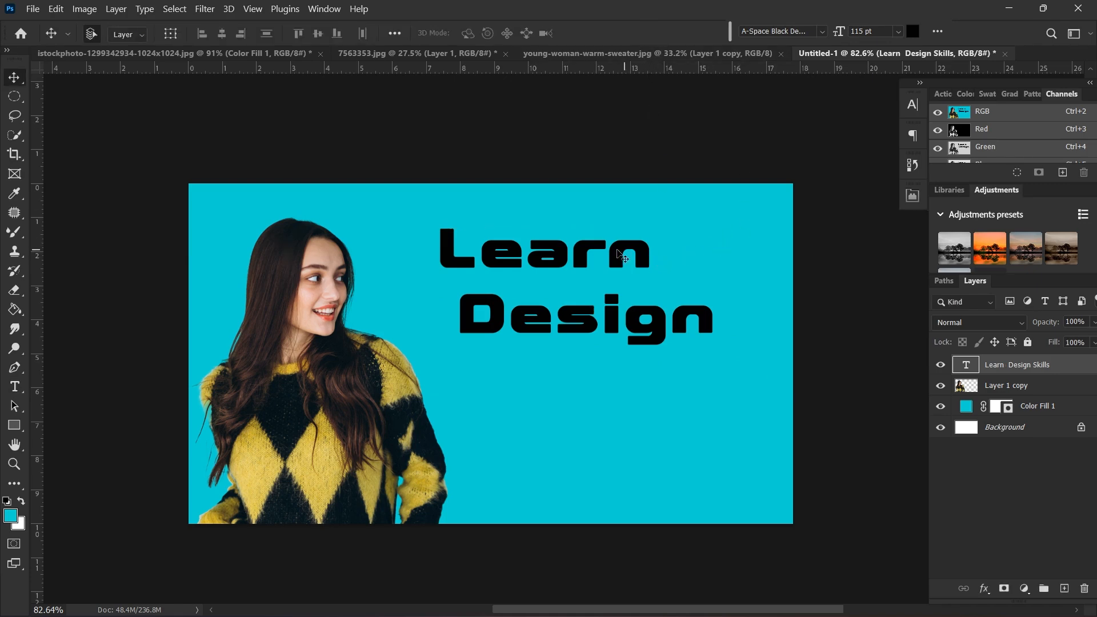
key("v")
Delete the word "Design" from the text so that it reads "Learn Skills" on two lines
scroll(483, 317, "down", 2)
double_click(483, 317)
left_click(464, 312)
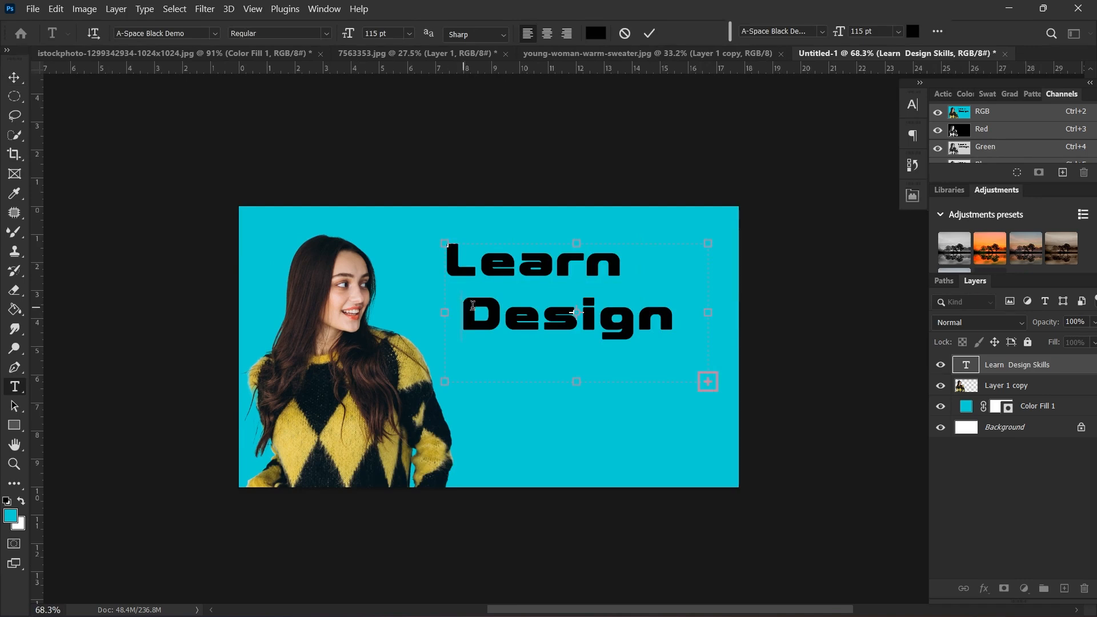
left_click_drag(463, 312, 661, 312)
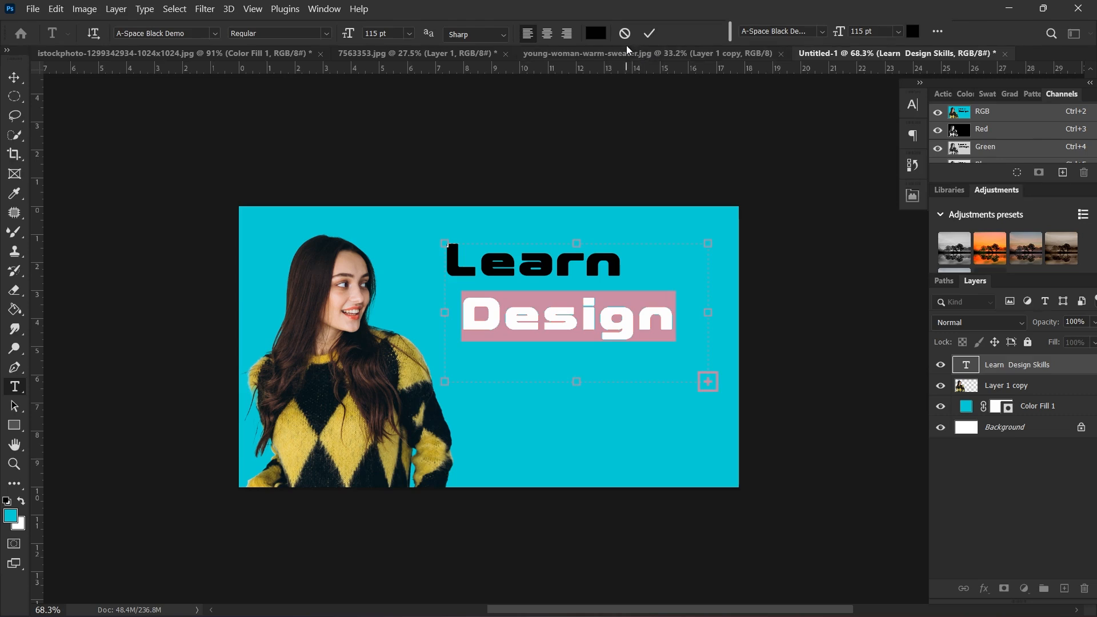
key("BackSpace")
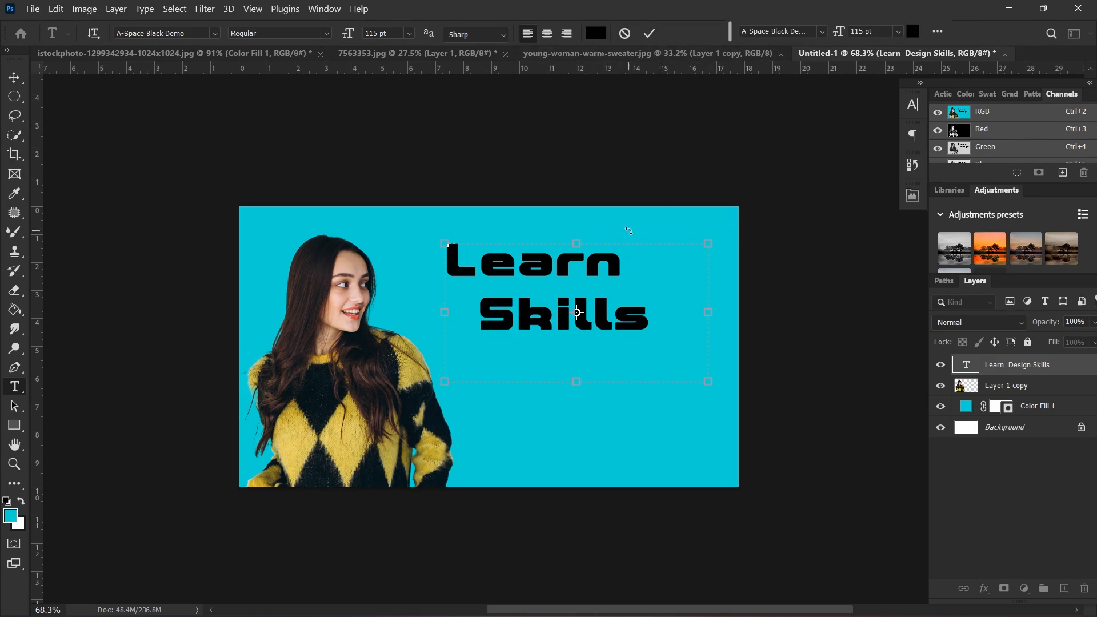
left_click(650, 33)
key("v")
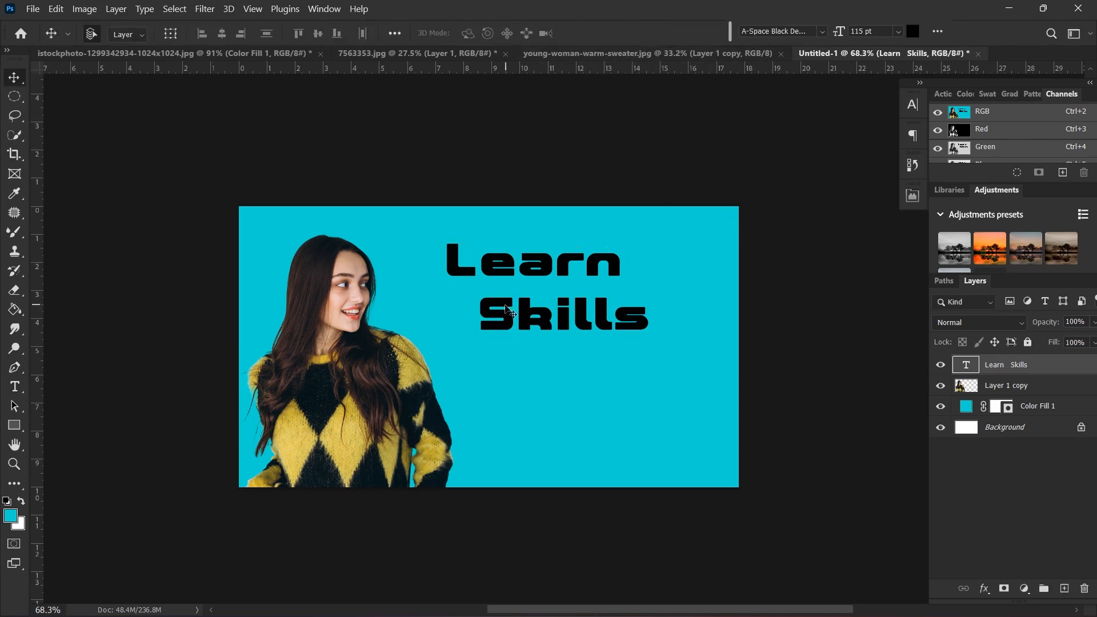
Duplicate the "Learn Skills" text directly below the original and replace the copy's wording with "Design"
left_click_drag(526, 324, 534, 433)
double_click(535, 432)
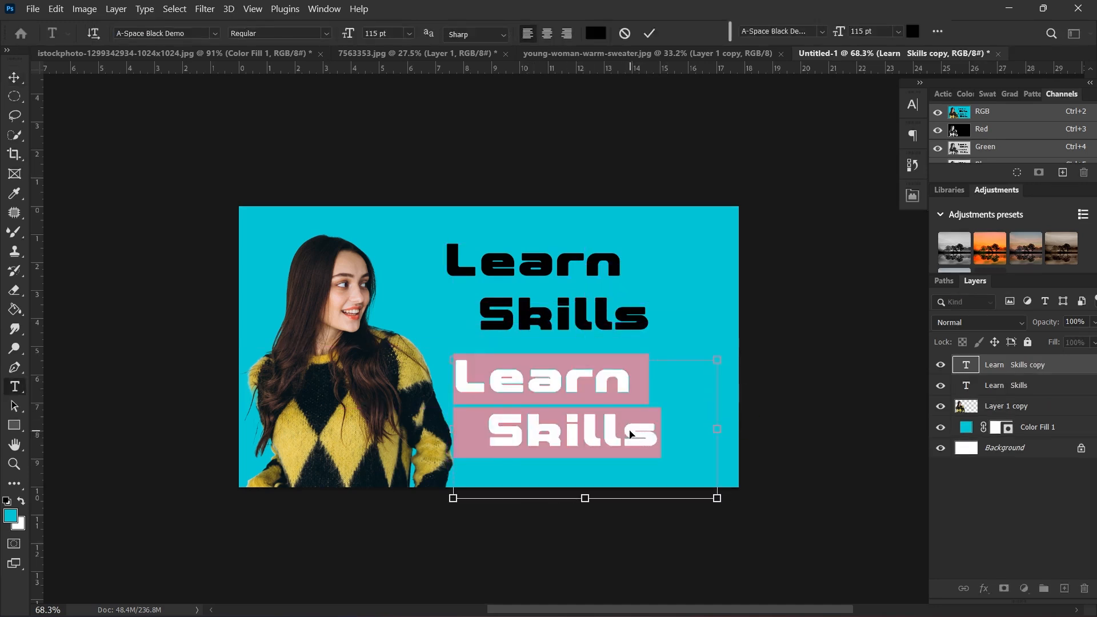
type("Design")
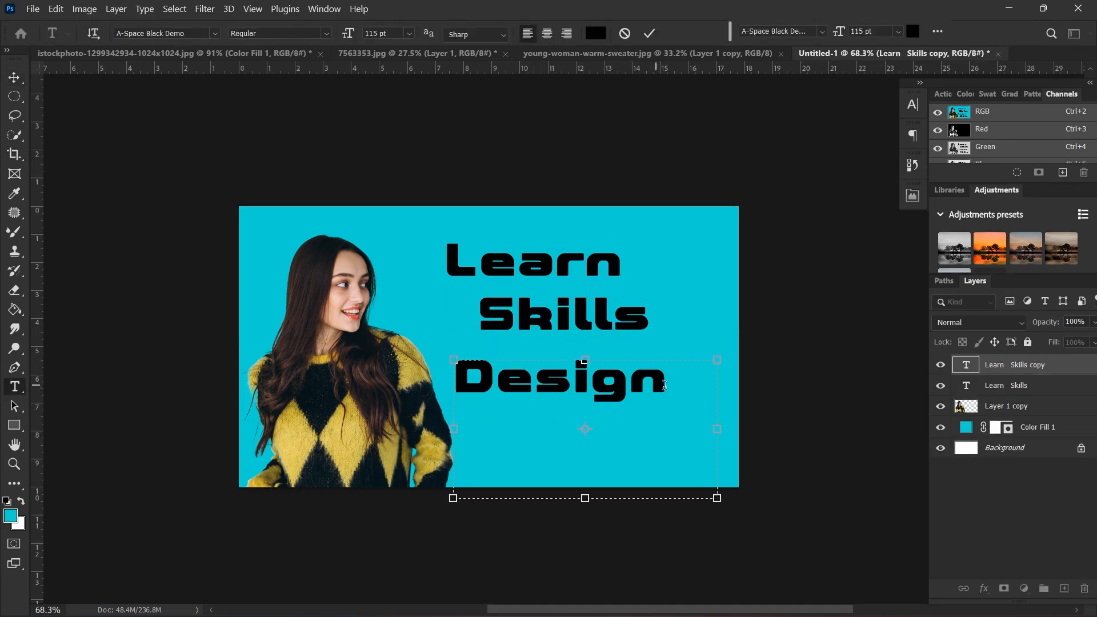
Set the word "Design" in the CoreSansNSCW01-95Black font at 141 pt and commit the edit
left_click_drag(673, 388, 432, 361)
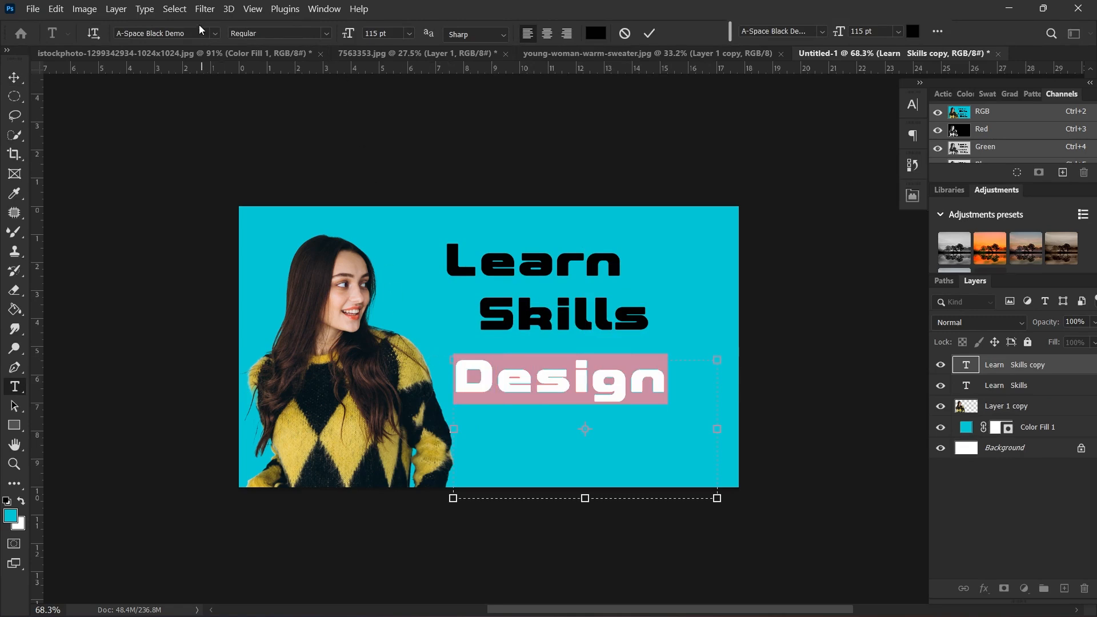
left_click(216, 37)
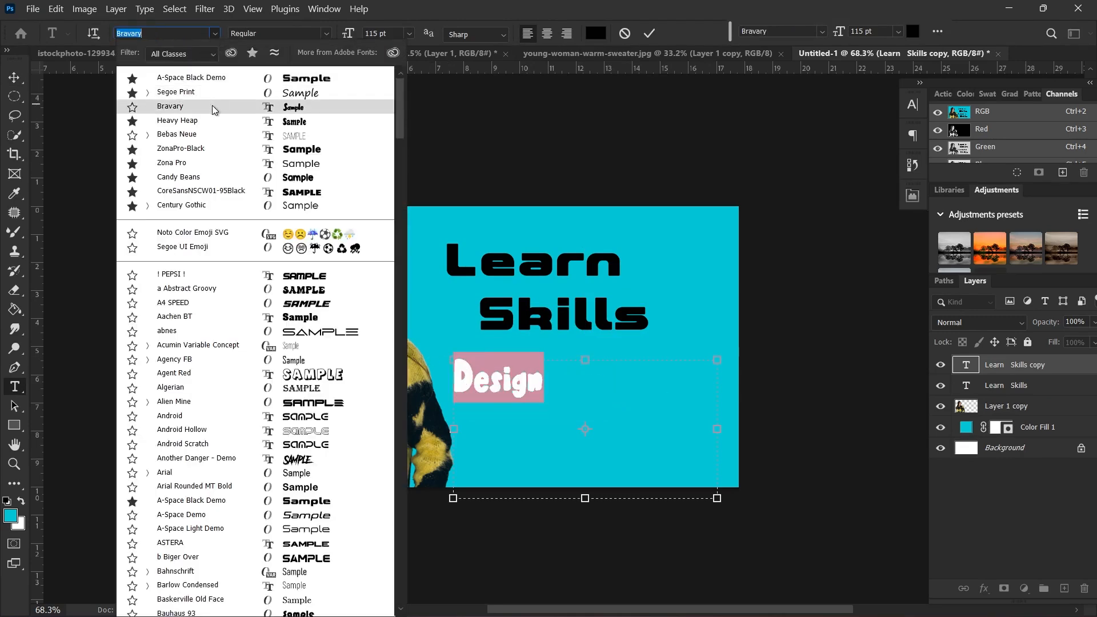
left_click(238, 193)
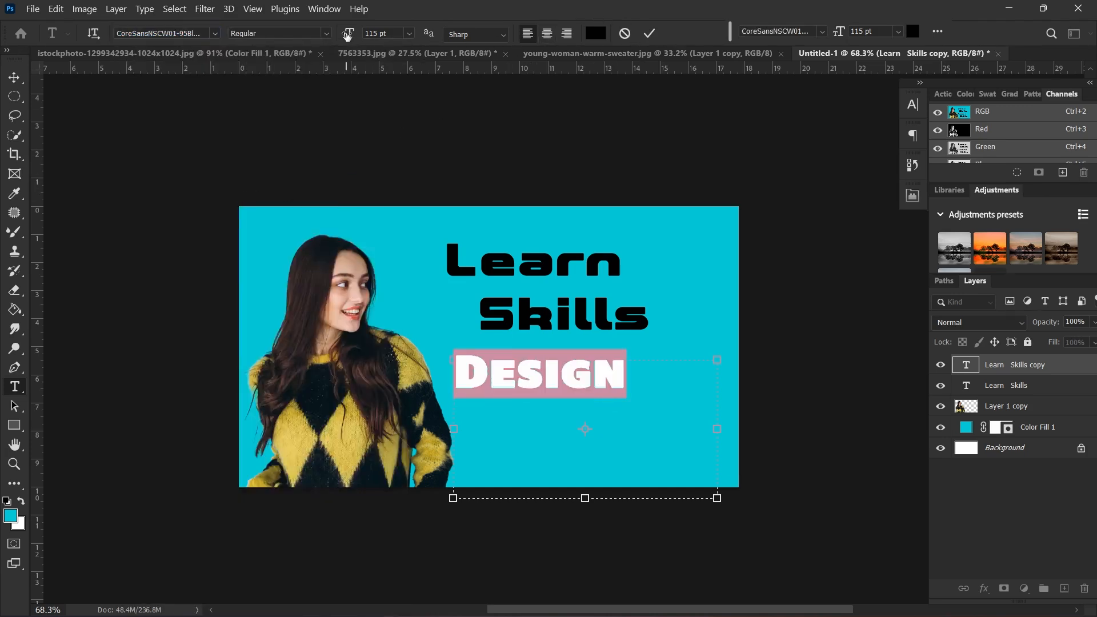
left_click_drag(349, 33, 364, 34)
left_click(652, 32)
key("v")
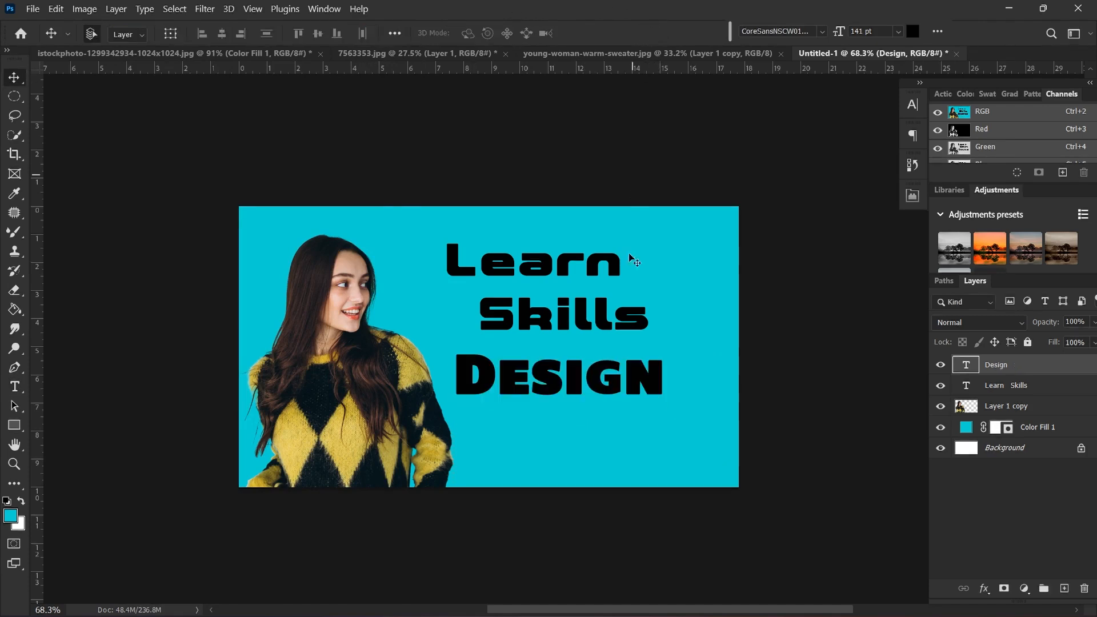
Move "Design" up directly beneath "Learn" and delete the word "Skills" from the "Learn Skills" text
left_click_drag(540, 380, 526, 302)
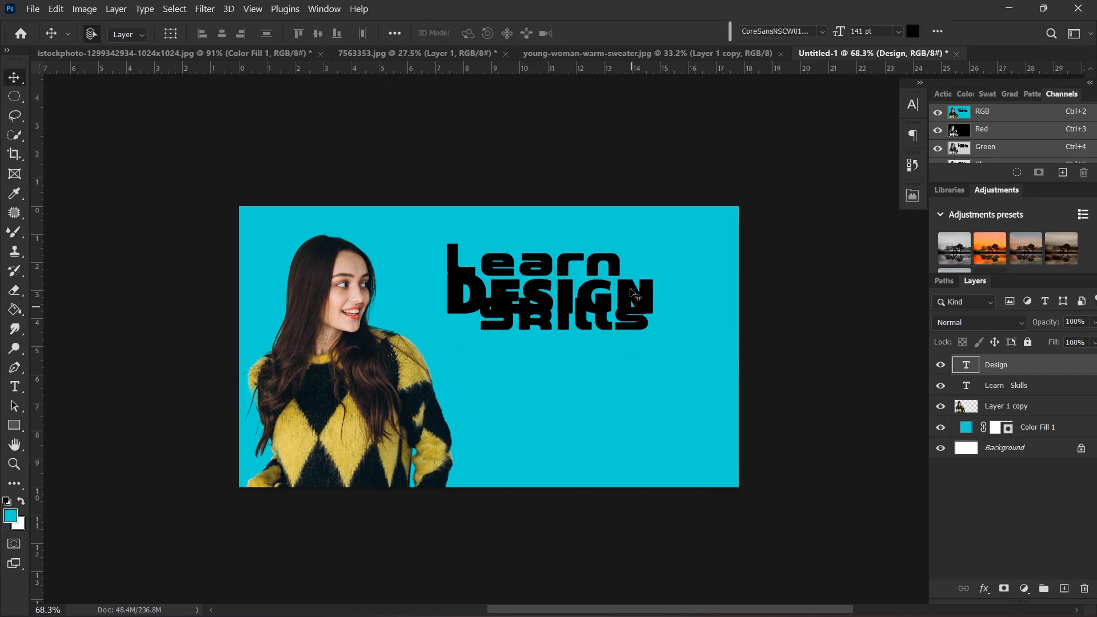
double_click(622, 254)
left_click_drag(648, 327, 481, 329)
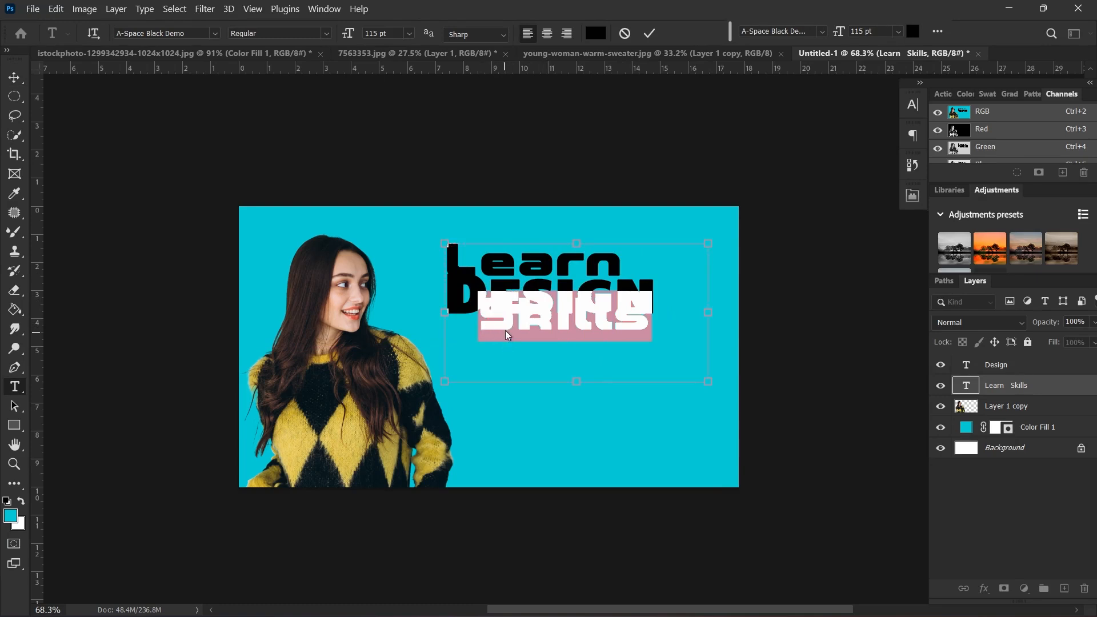
key("BackSpace")
left_click(649, 33)
key("v")
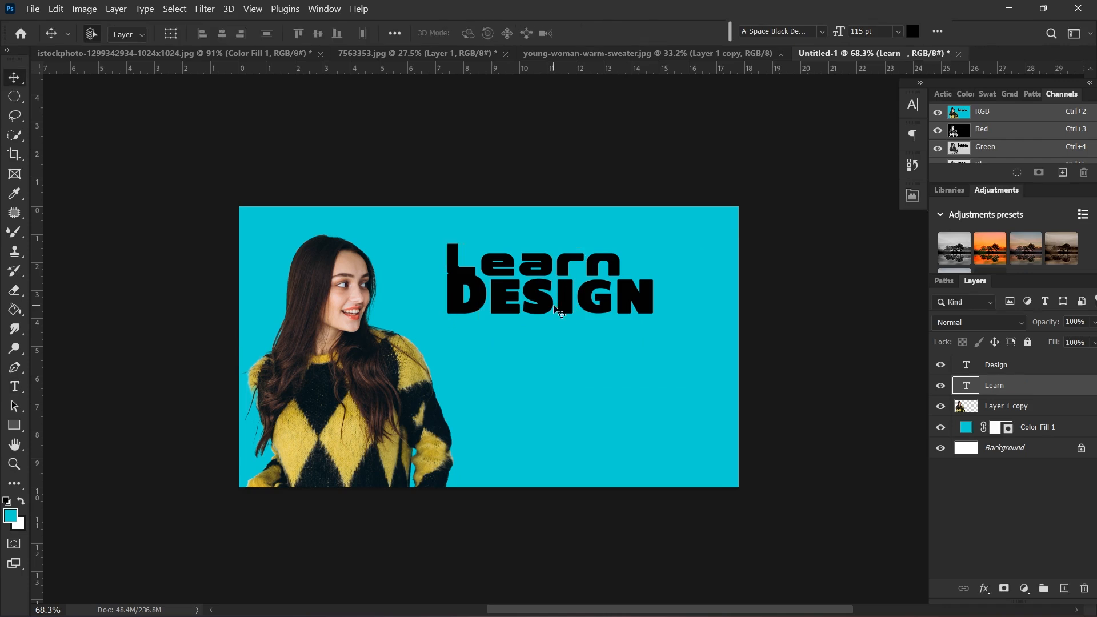
Duplicate the "Design" text directly below the original and set the copy in the Bebas Neue font, Thin style
left_click_drag(558, 310, 557, 349)
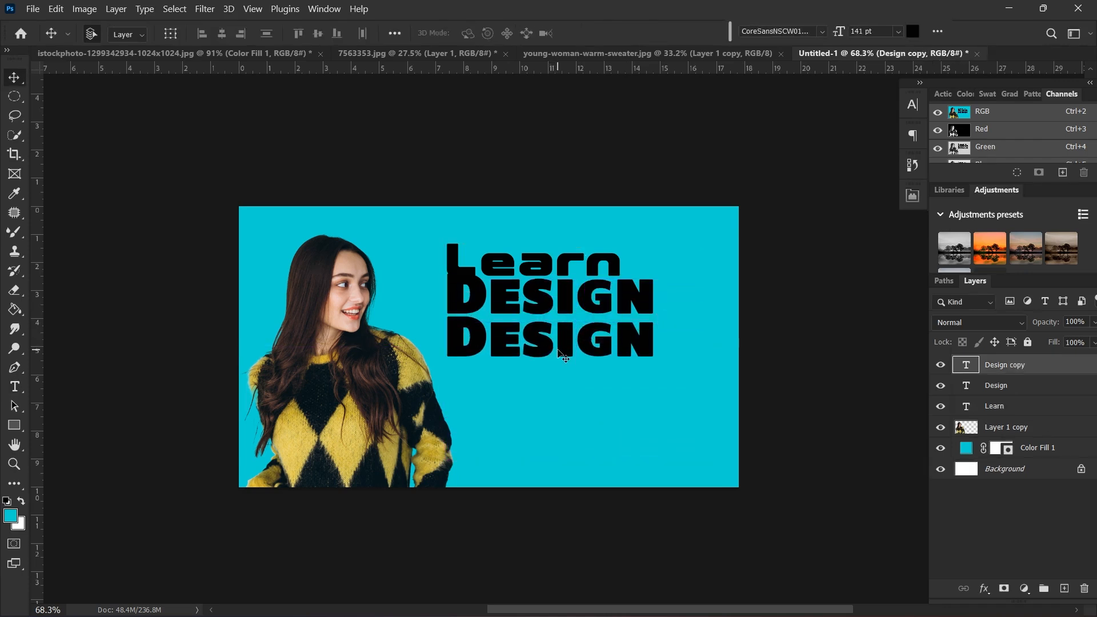
double_click(558, 349)
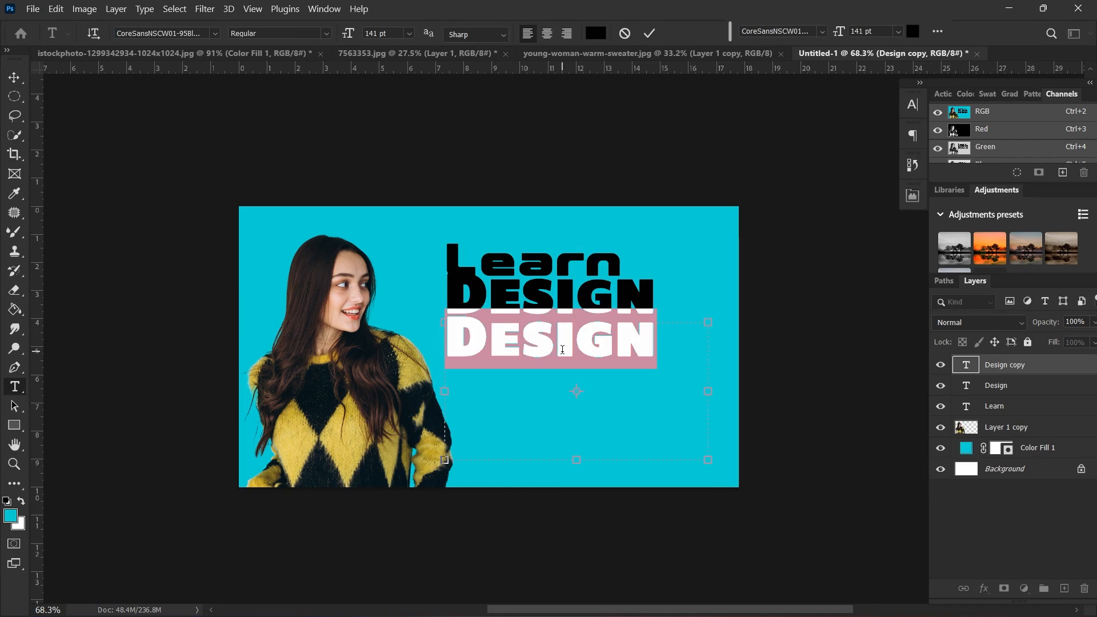
left_click(216, 33)
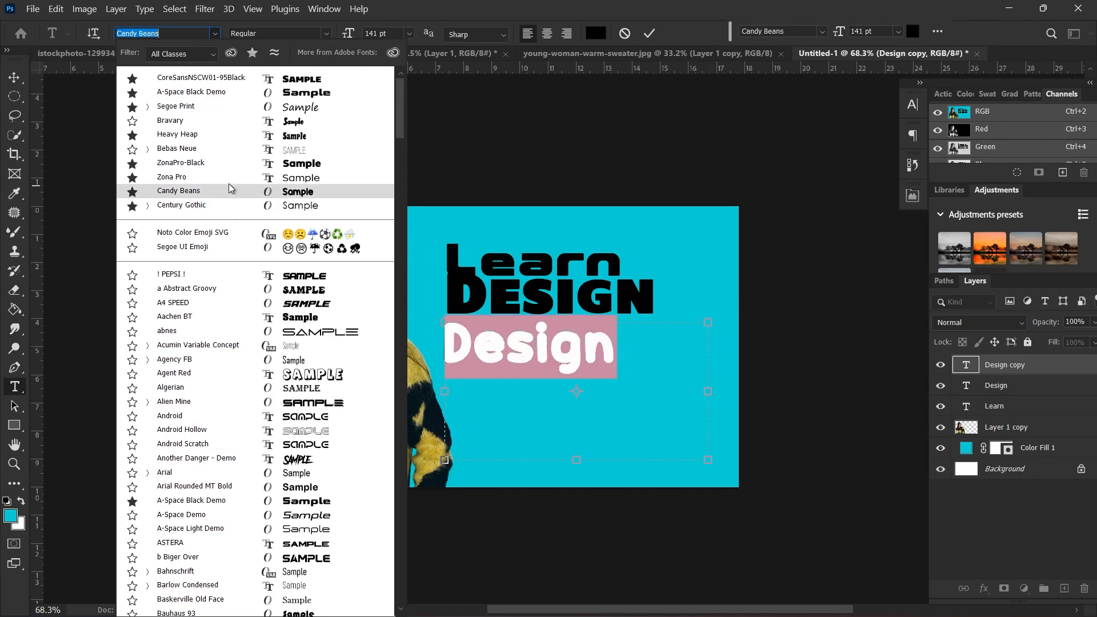
left_click(229, 148)
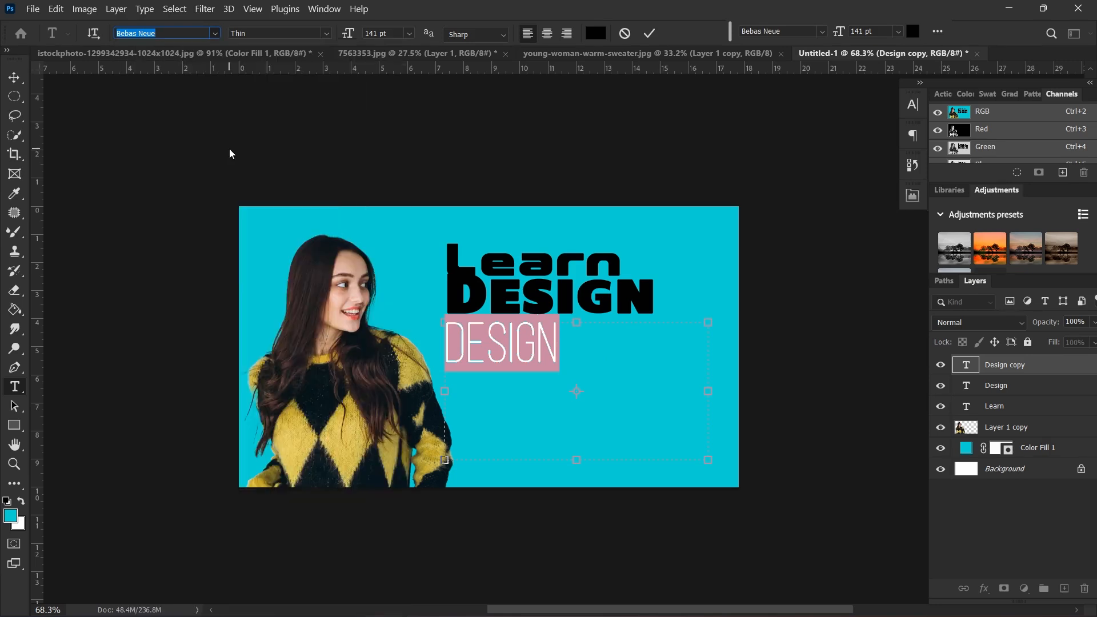
left_click(649, 33)
key("v")
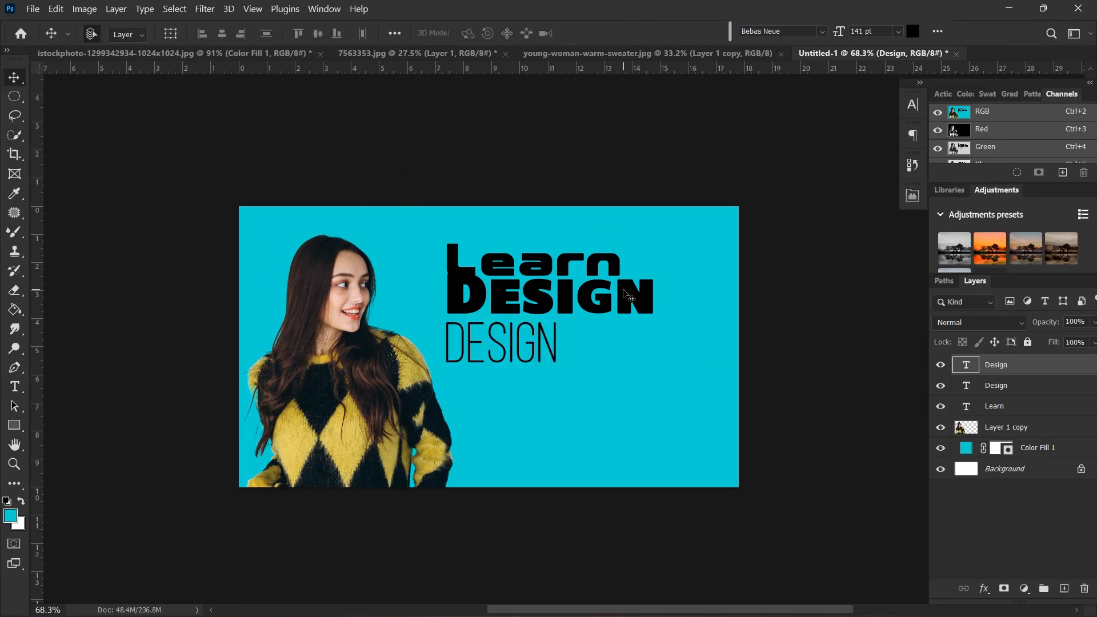
Shift both "Design" lines slightly downward so the upper one clears the word "Learn"
left_click_drag(511, 360, 511, 371)
left_click_drag(553, 304, 554, 313)
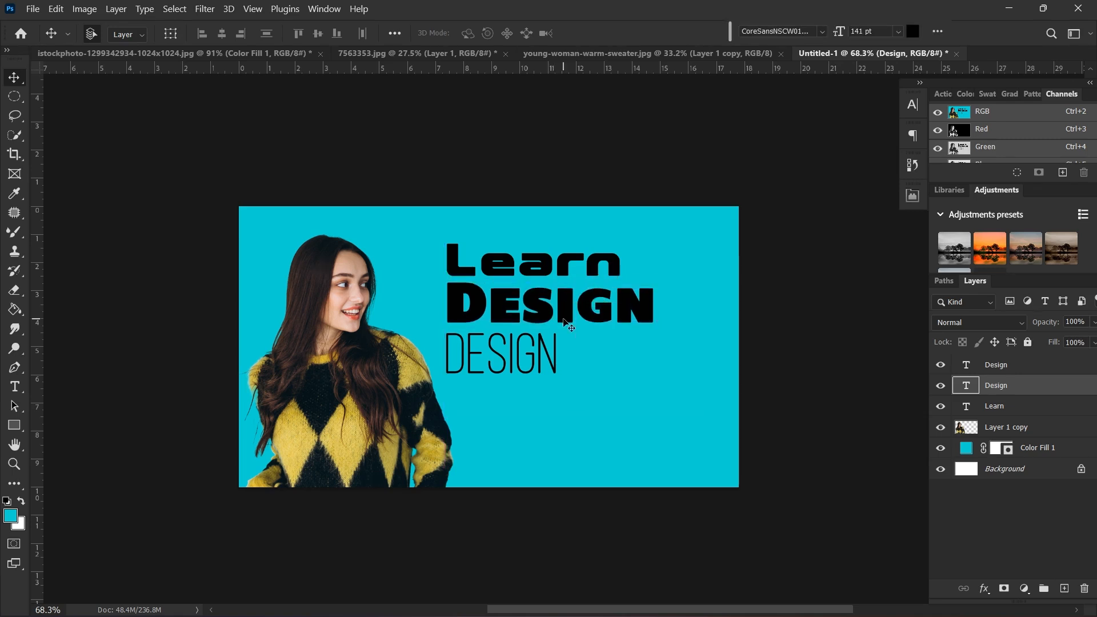
scroll(524, 278, "up", 3)
Color the upper, heavy "Design" text white (ffffff) and commit the edit
double_click(578, 328)
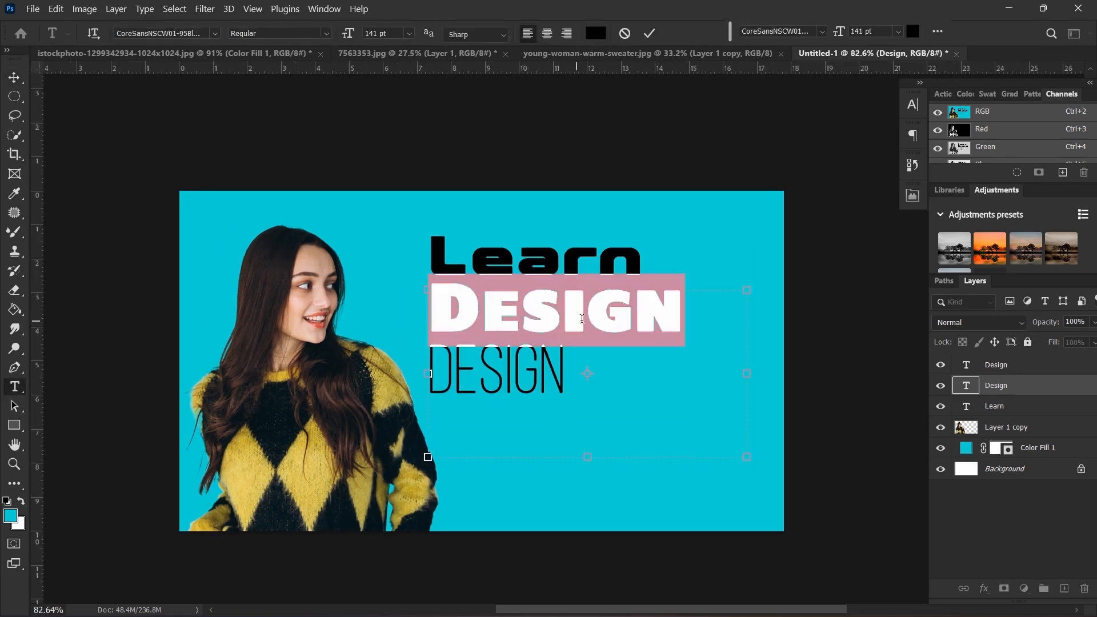
left_click(633, 392)
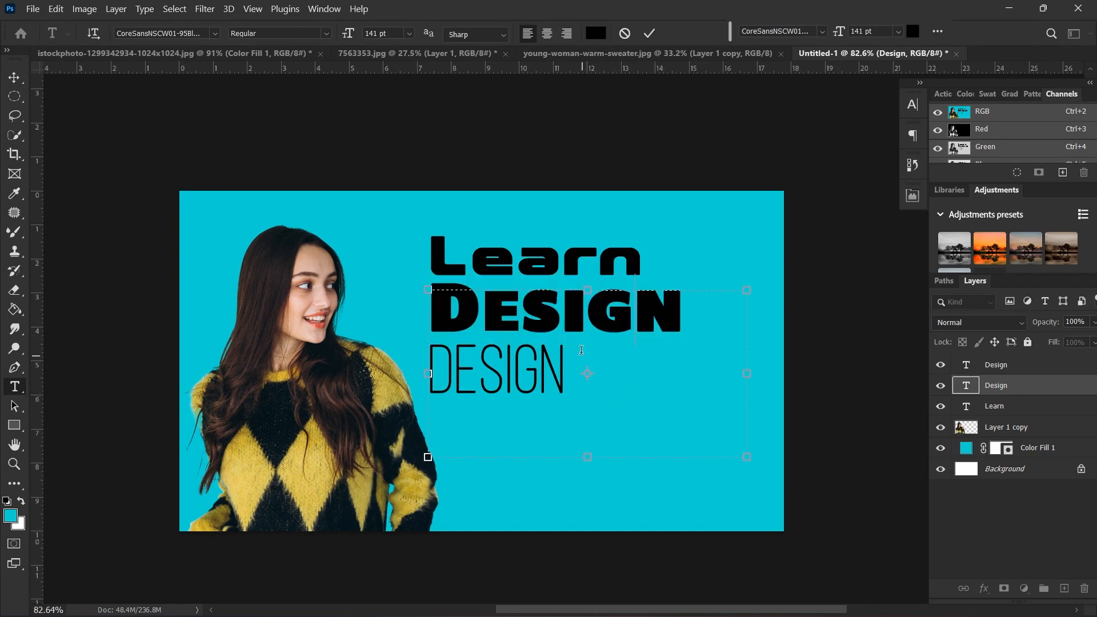
double_click(580, 313)
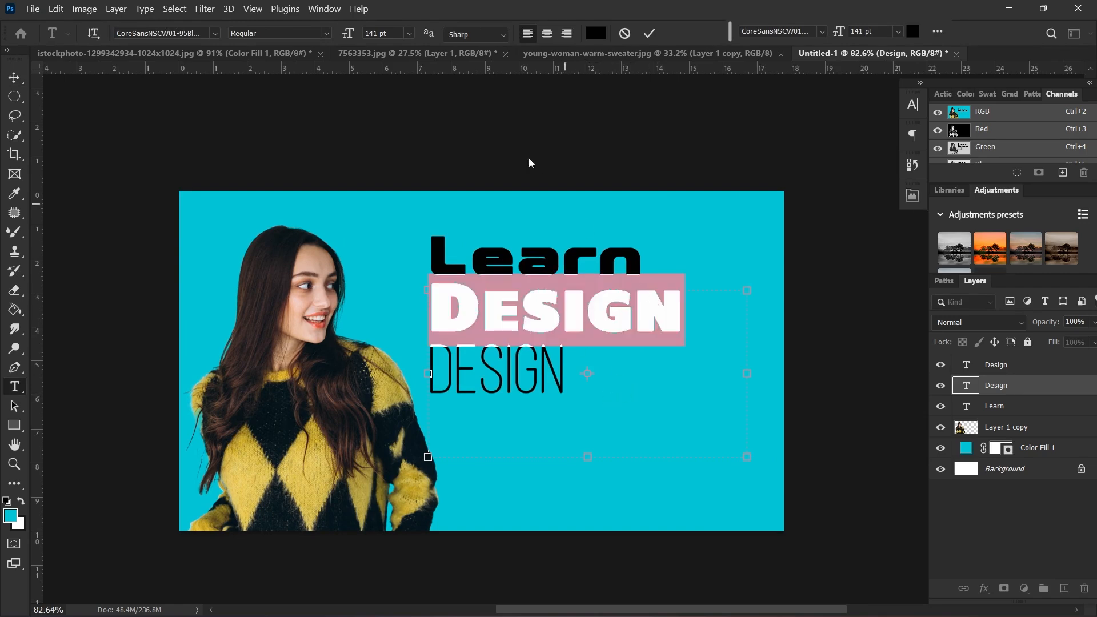
left_click(595, 32)
left_click_drag(714, 197, 647, 86)
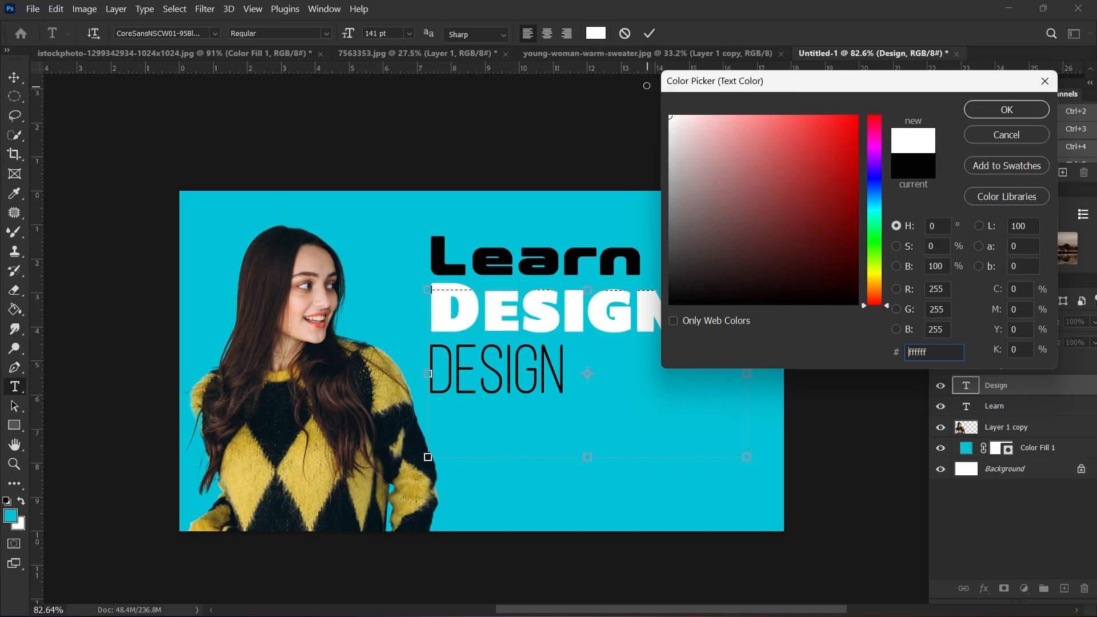
left_click(1005, 108)
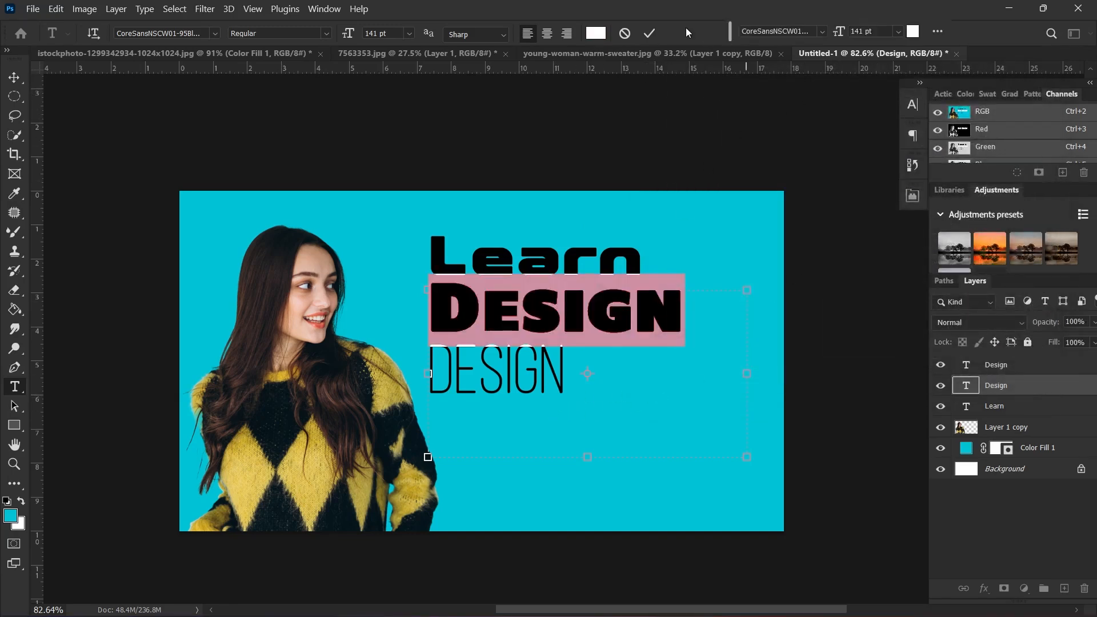
left_click(651, 34)
key("v")
Try yellow, blue and violet text colors on the thin "Design" line and apply red (ff0000)
left_click(510, 382)
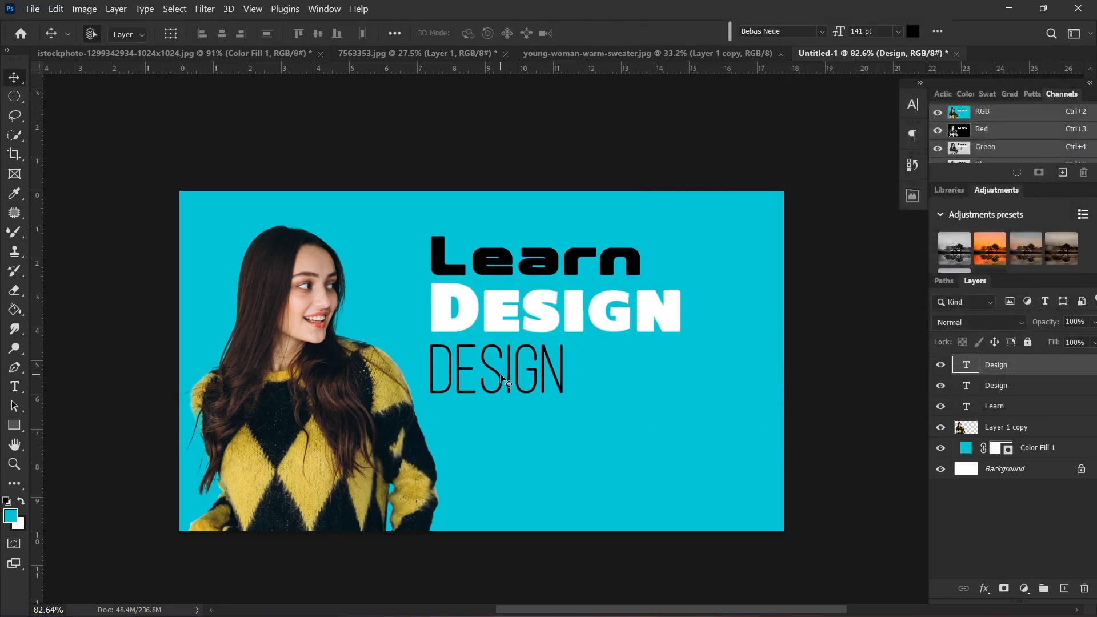
double_click(500, 376)
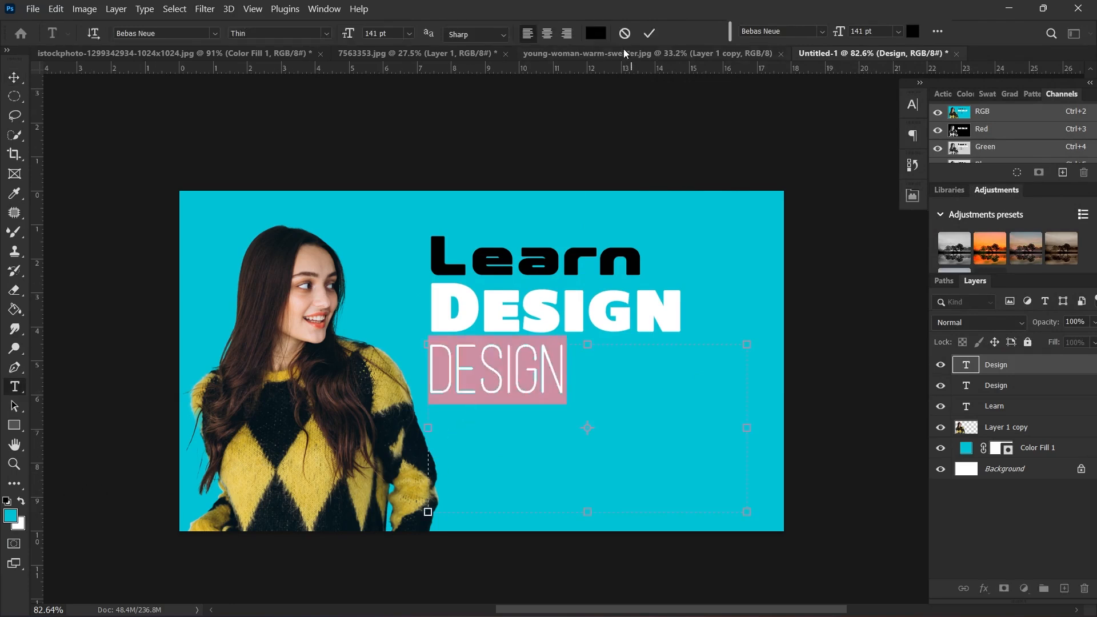
left_click(595, 33)
left_click(313, 461)
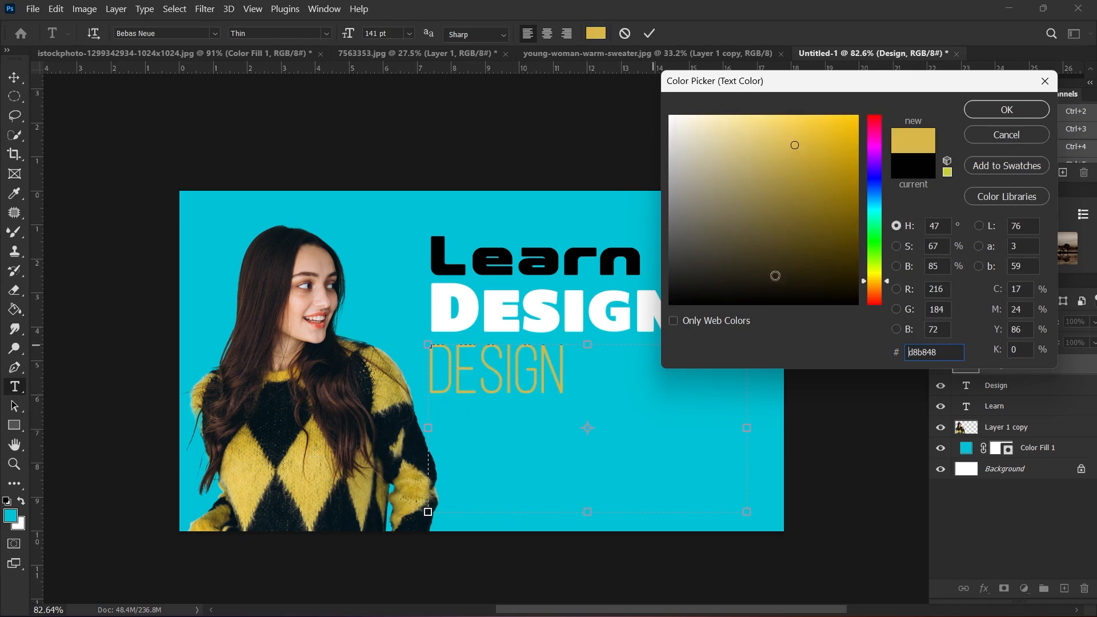
left_click(848, 211)
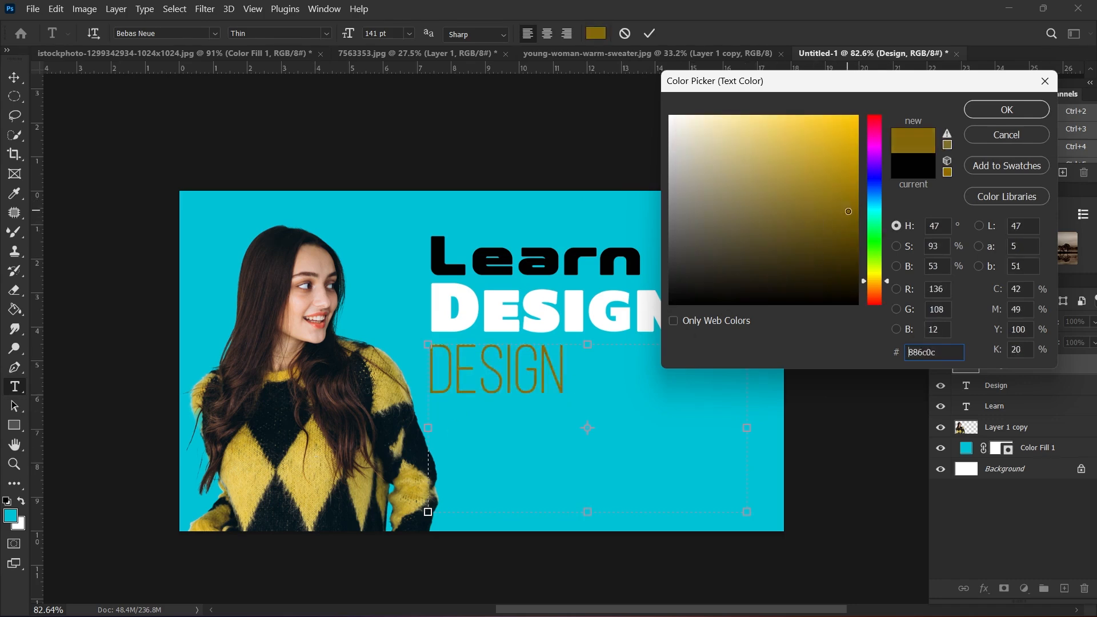
left_click_drag(848, 212, 857, 141)
left_click(878, 195)
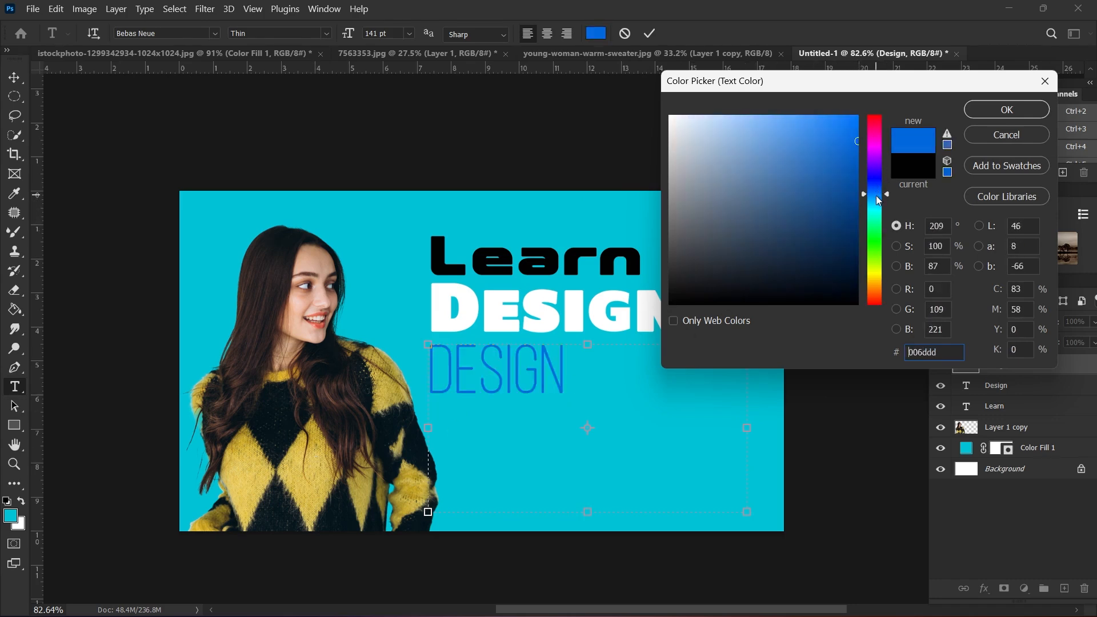
left_click_drag(877, 196, 880, 171)
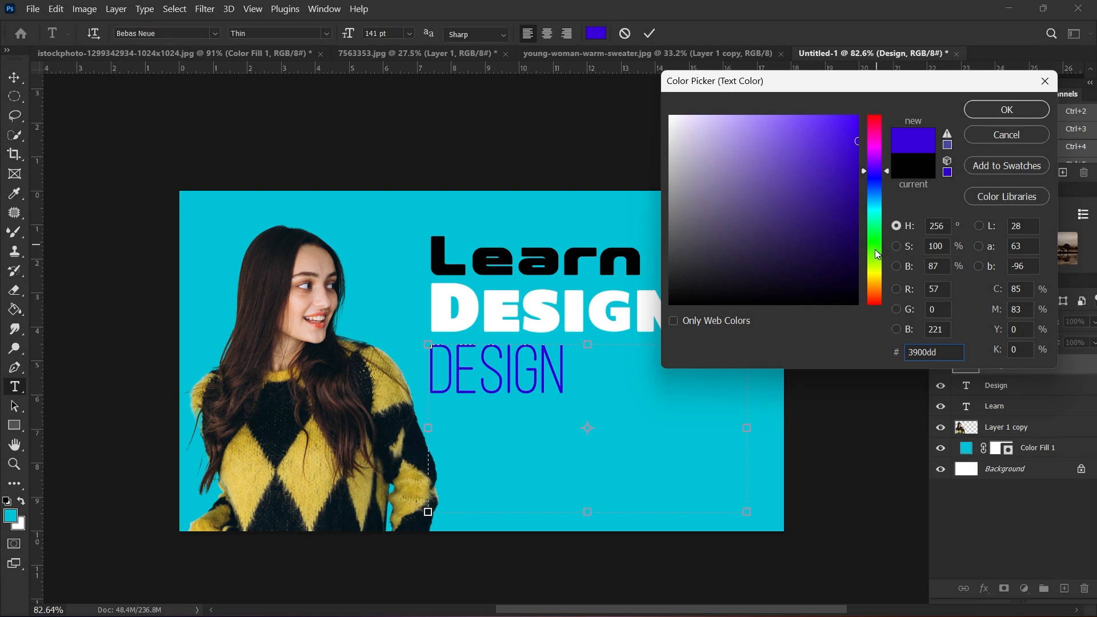
left_click_drag(882, 251, 882, 307)
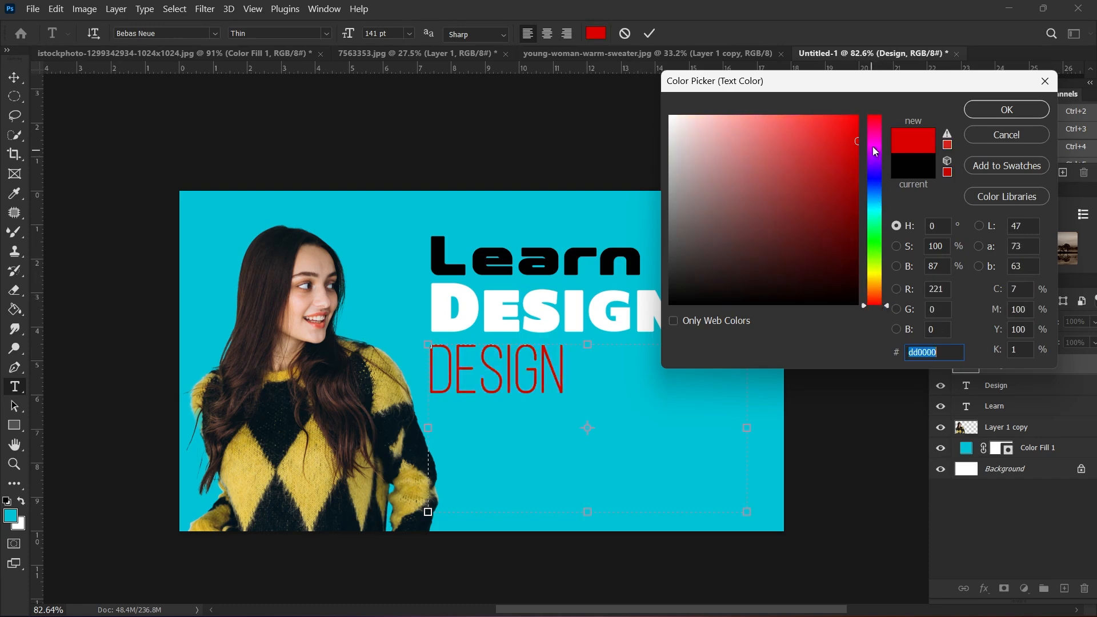
mouse_move(872, 145)
left_mouse_down()
mouse_move(847, 110)
mouse_move(858, 115)
left_mouse_up()
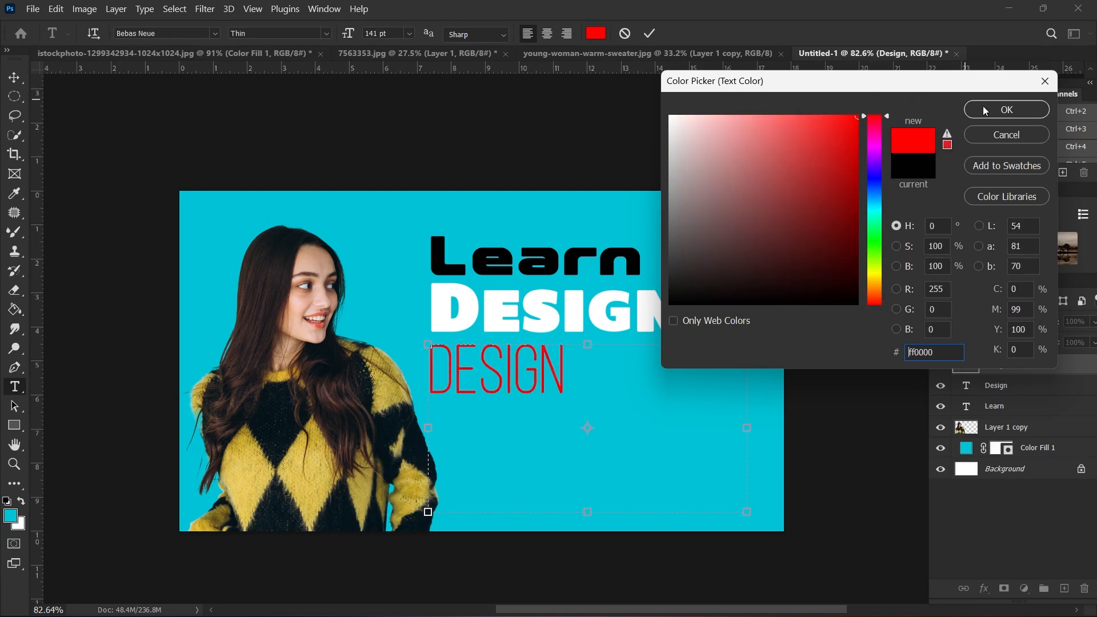
left_click(1007, 109)
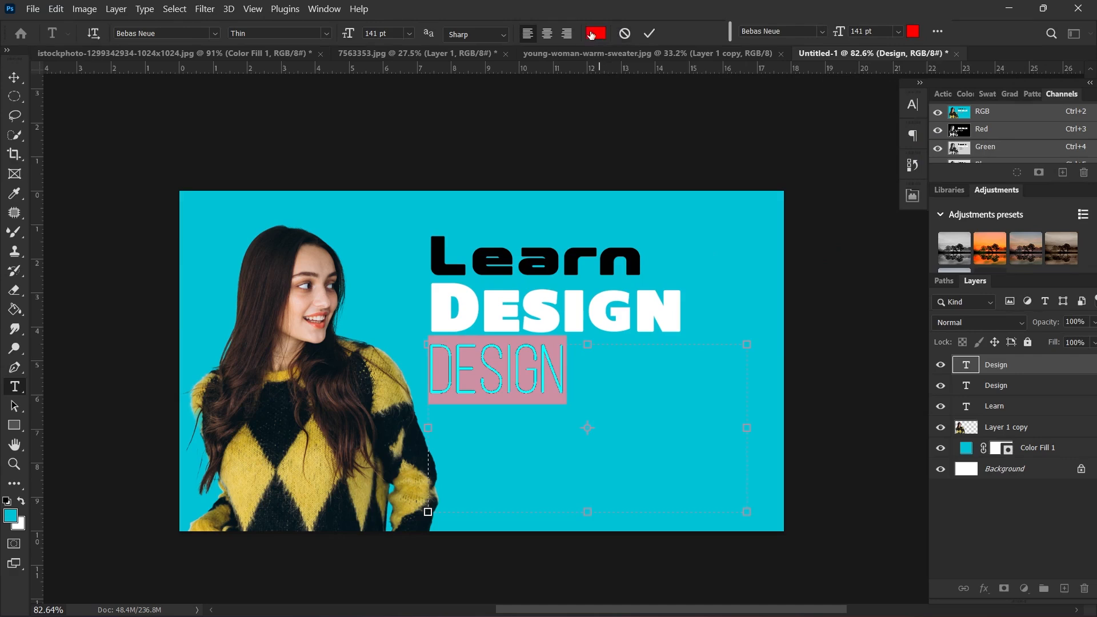
Try the Bold style on the red "Design" line, then undo its color and style edit
left_click(328, 35)
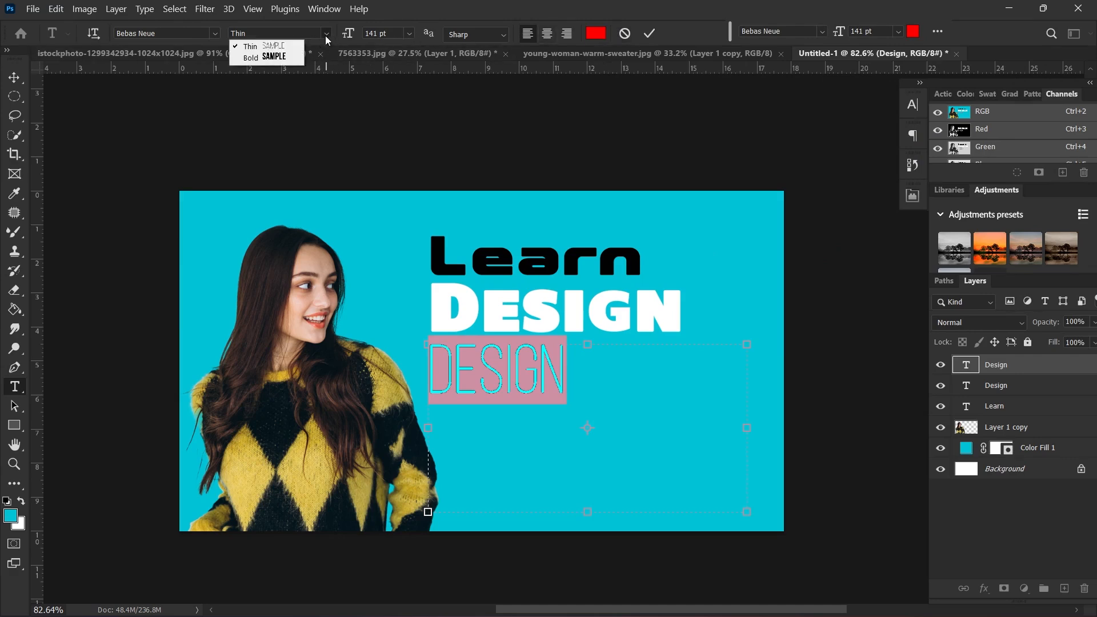
left_click(273, 57)
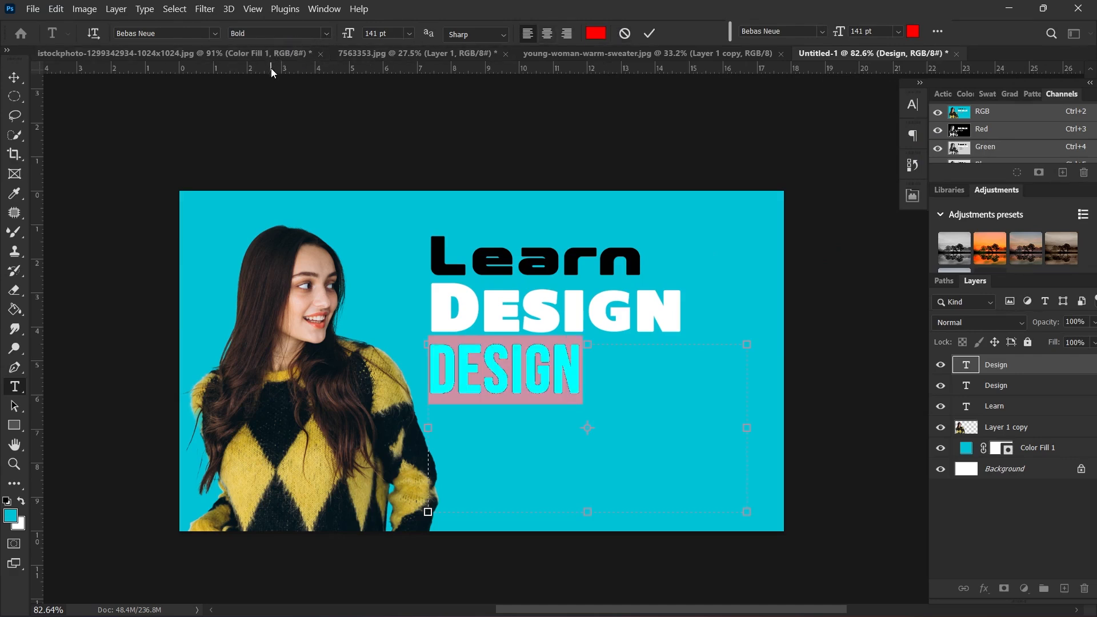
left_click(647, 34)
key("v")
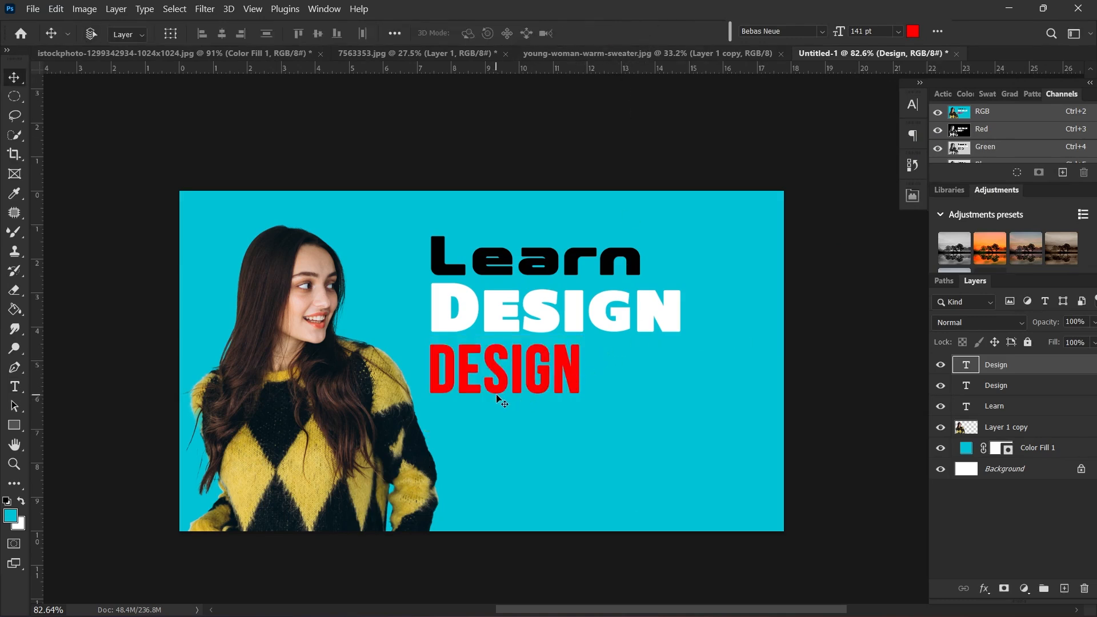
key("ctrl+z")
left_click(595, 389)
Align the thin "Design" line with the right end of the white "Design" and replace its wording with "Skills"
left_click_drag(488, 365, 606, 359)
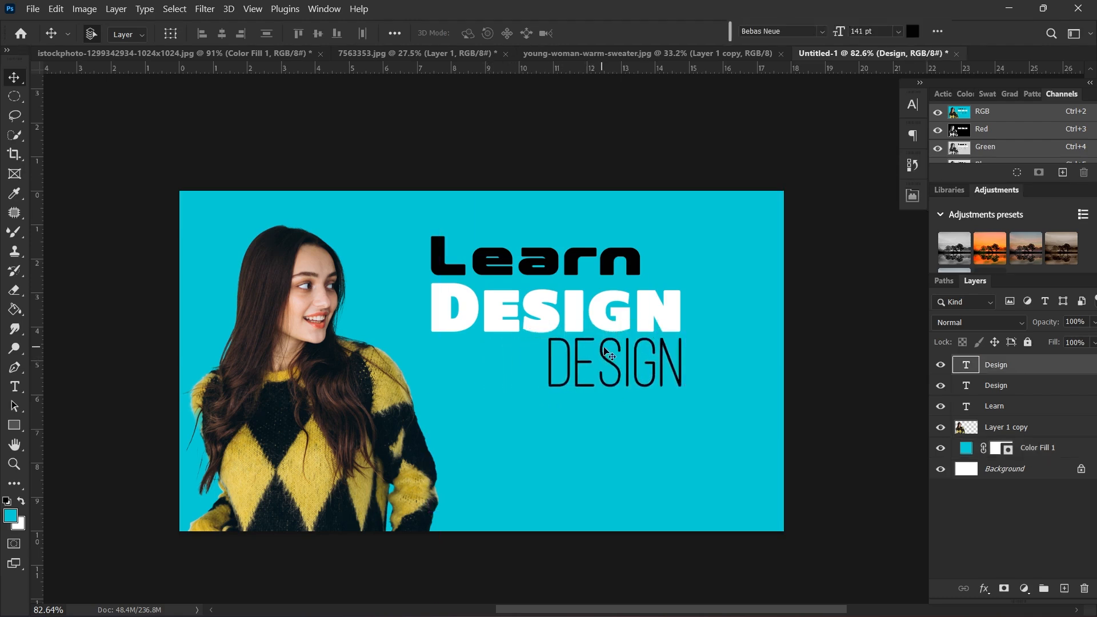
double_click(619, 378)
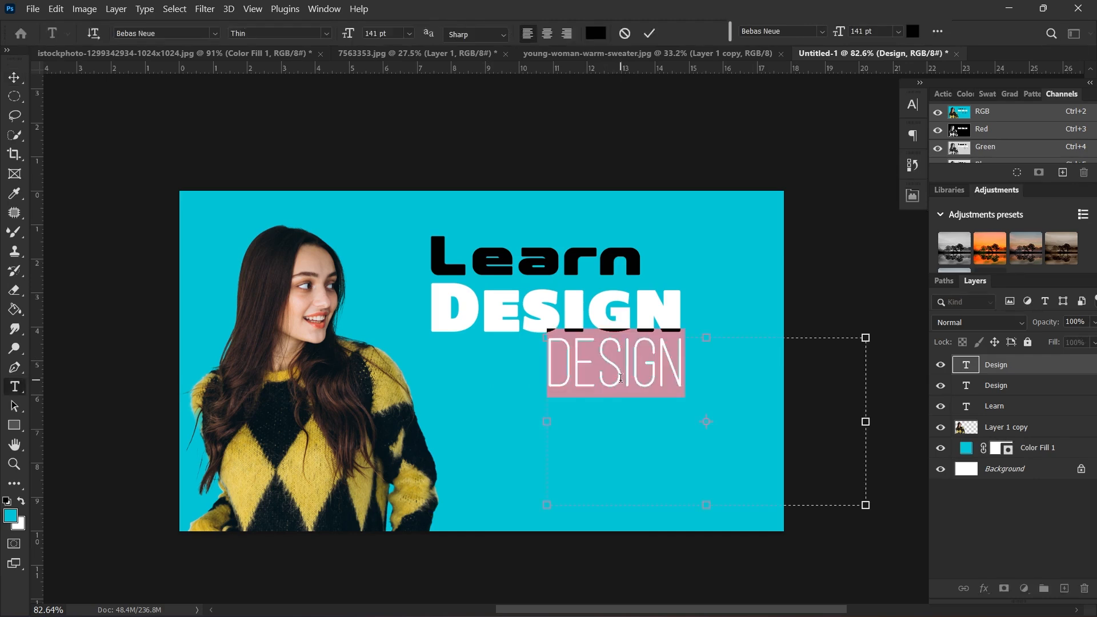
type("SKILLS")
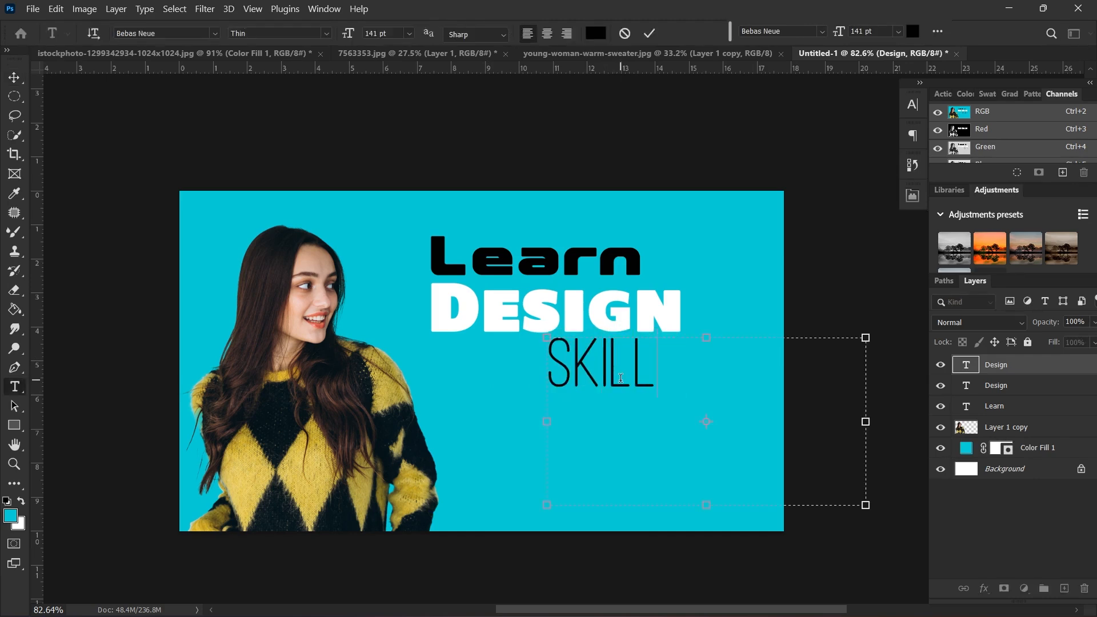
left_click(650, 33)
key("v")
left_click(704, 256)
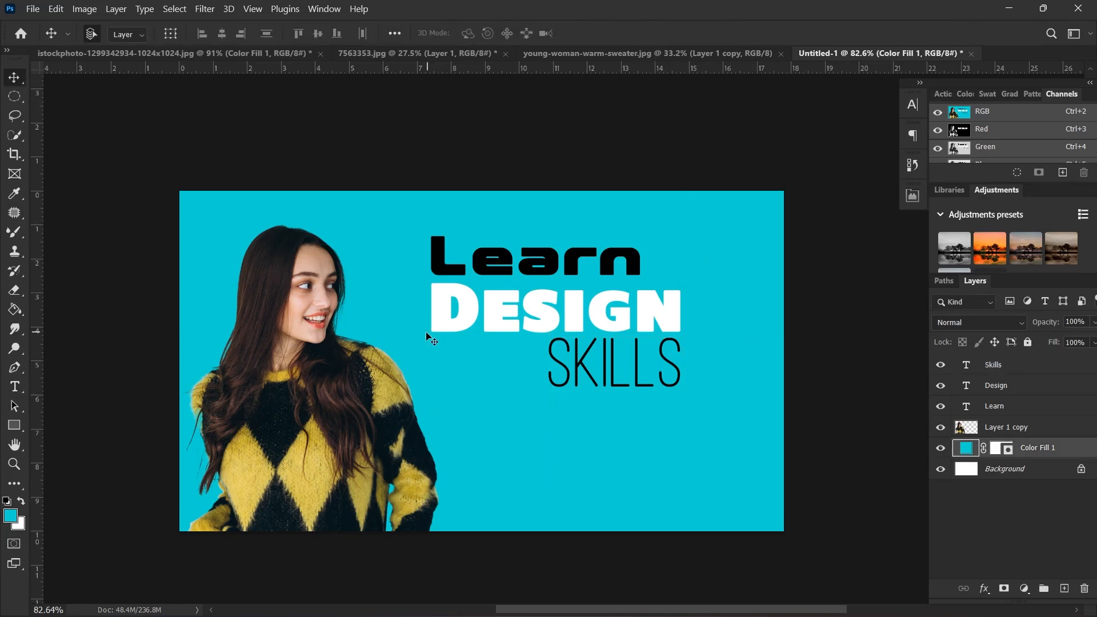
Widen the letter spacing of the "Learn" line until it spans the full width of the "Design" line
scroll(536, 295, "down", 1)
left_click_drag(597, 267, 610, 240)
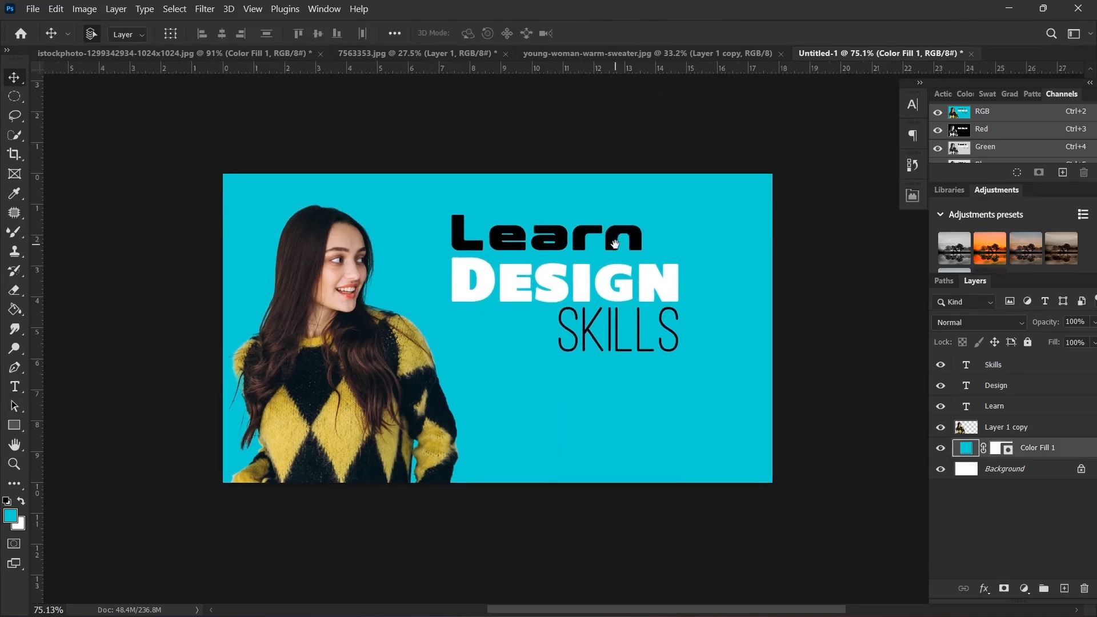
scroll(461, 338, "up", 2)
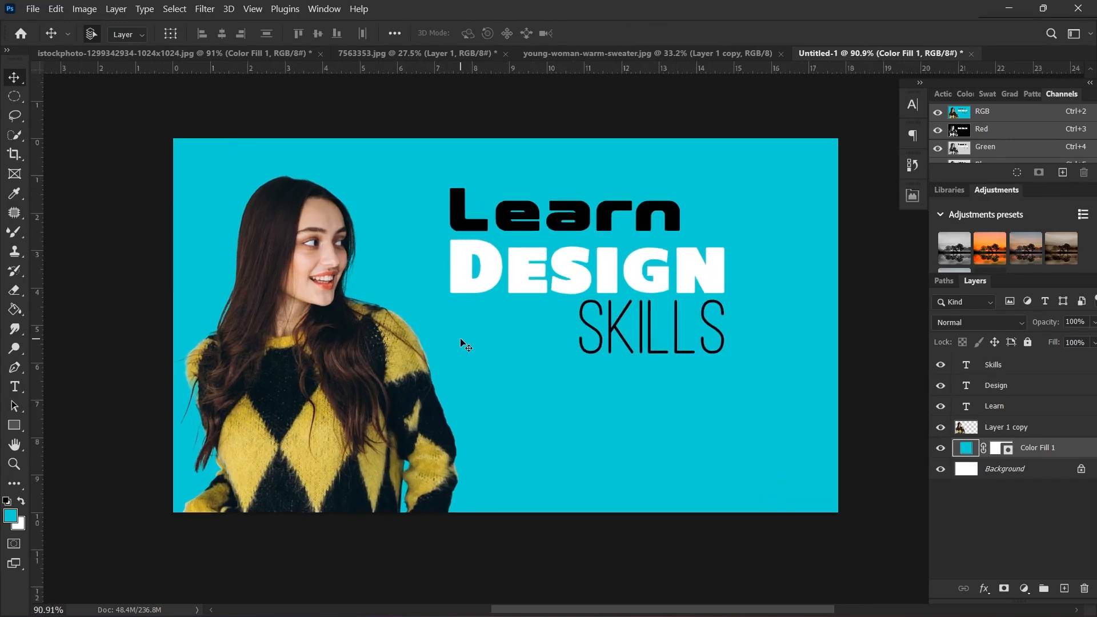
double_click(576, 213)
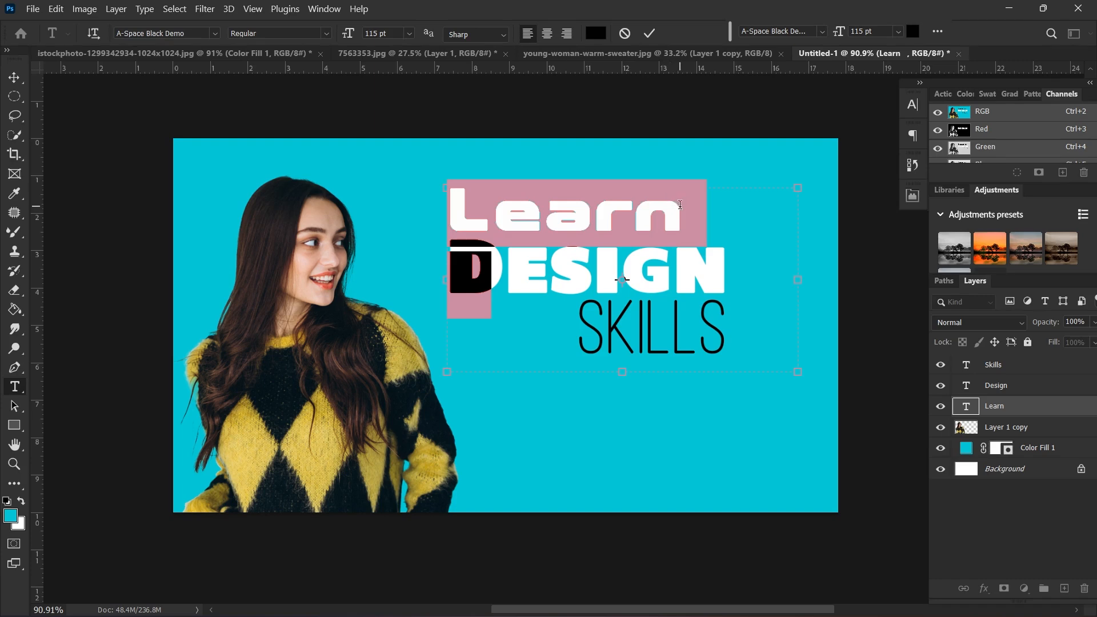
left_click_drag(684, 205, 468, 212)
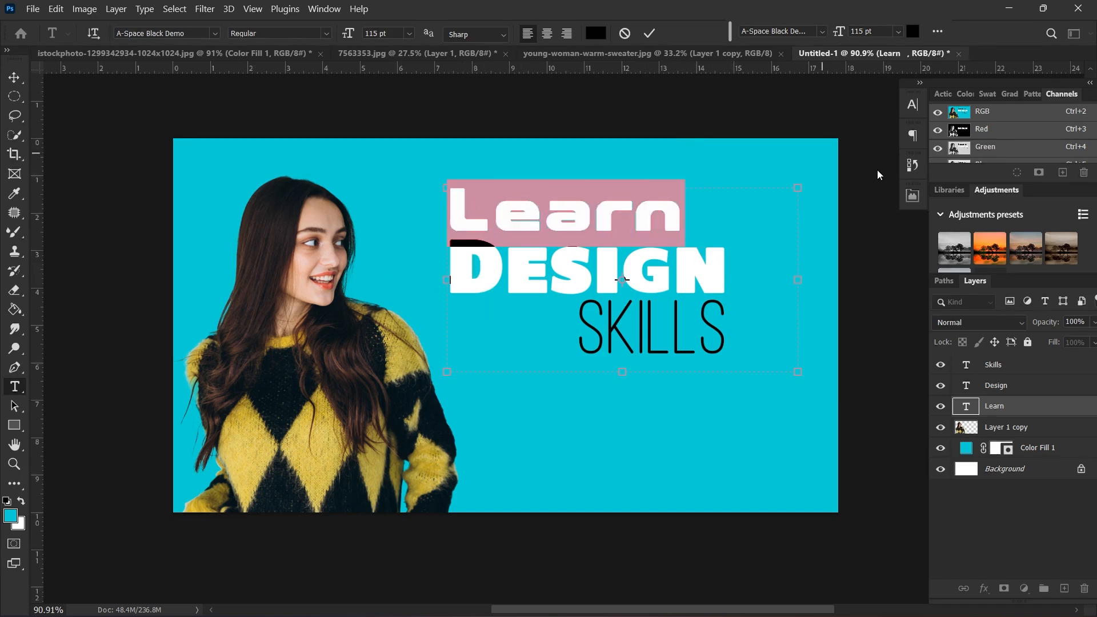
left_click(912, 105)
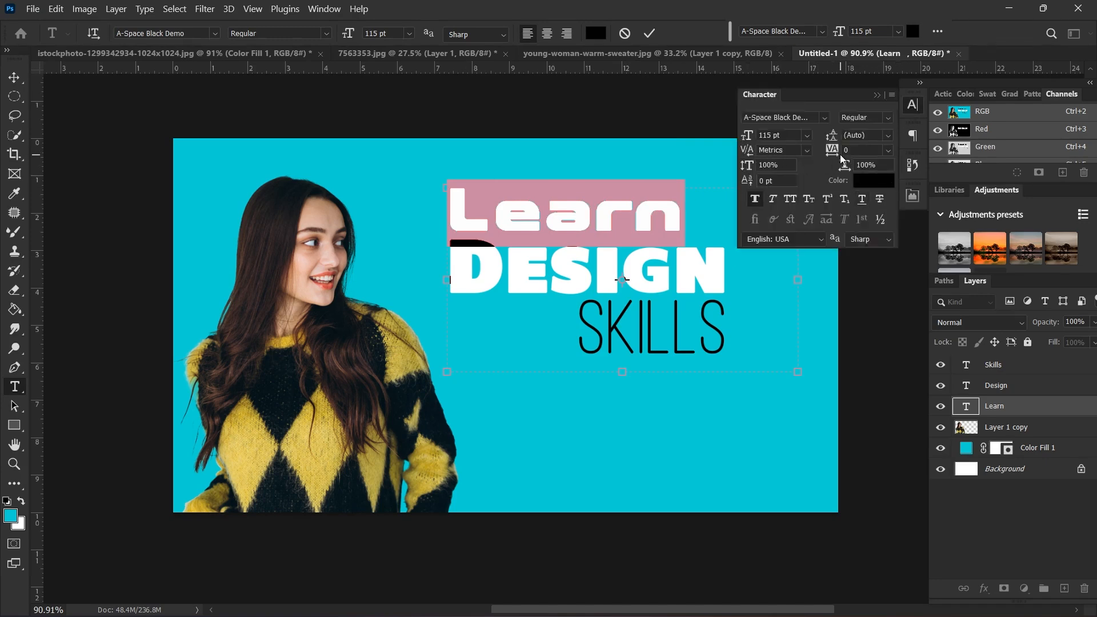
left_click_drag(834, 153, 841, 152)
left_click(652, 35)
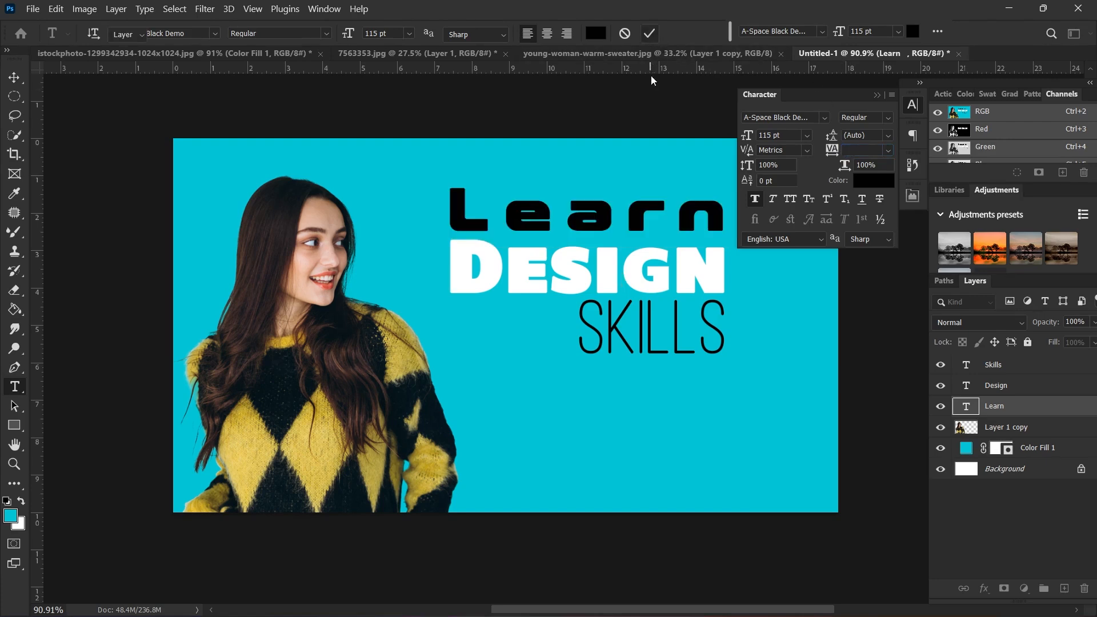
key("v")
Draw a rectangle about 240 x 97 px in the empty space beside "Skills", beneath the start of "Design"
scroll(480, 314, "down", 1)
left_click(645, 343)
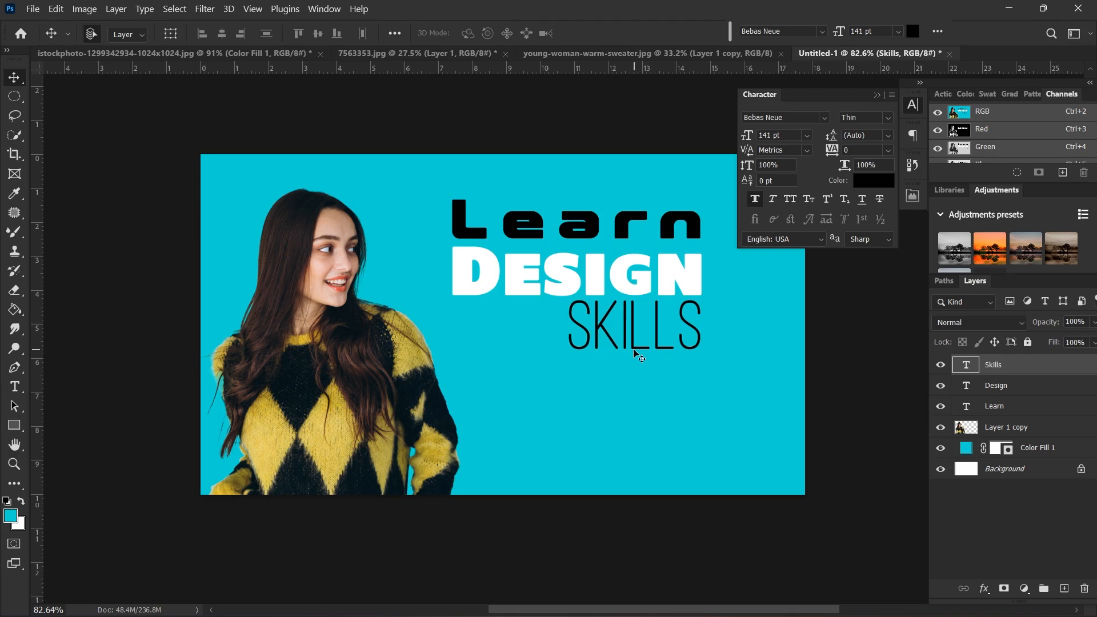
left_click(447, 319)
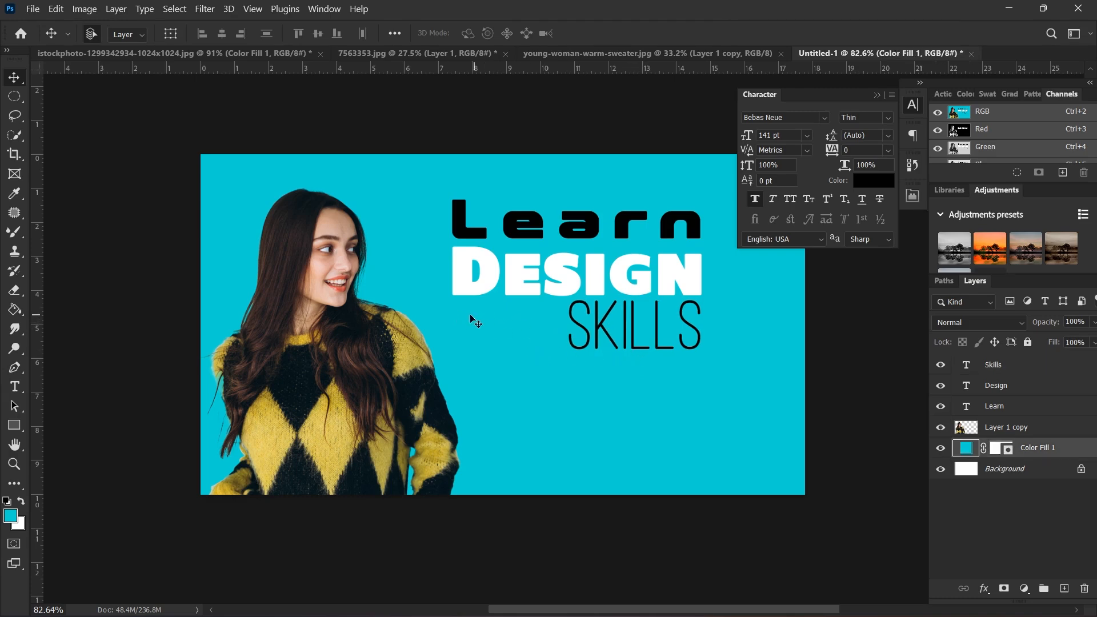
scroll(507, 377, "up", 1)
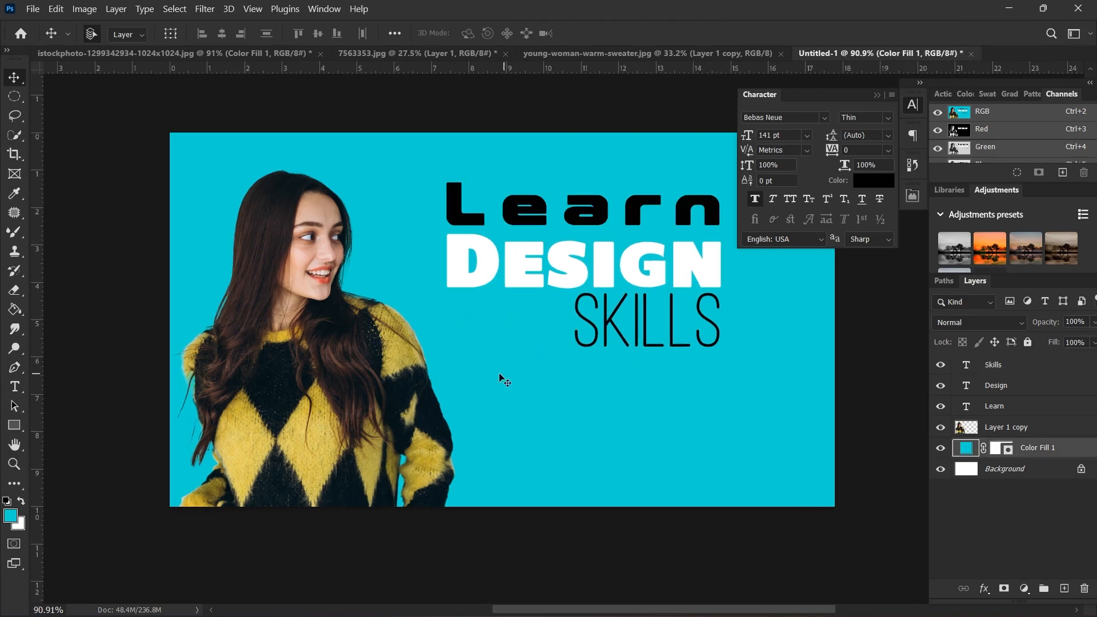
key("u")
left_click_drag(449, 298, 572, 346)
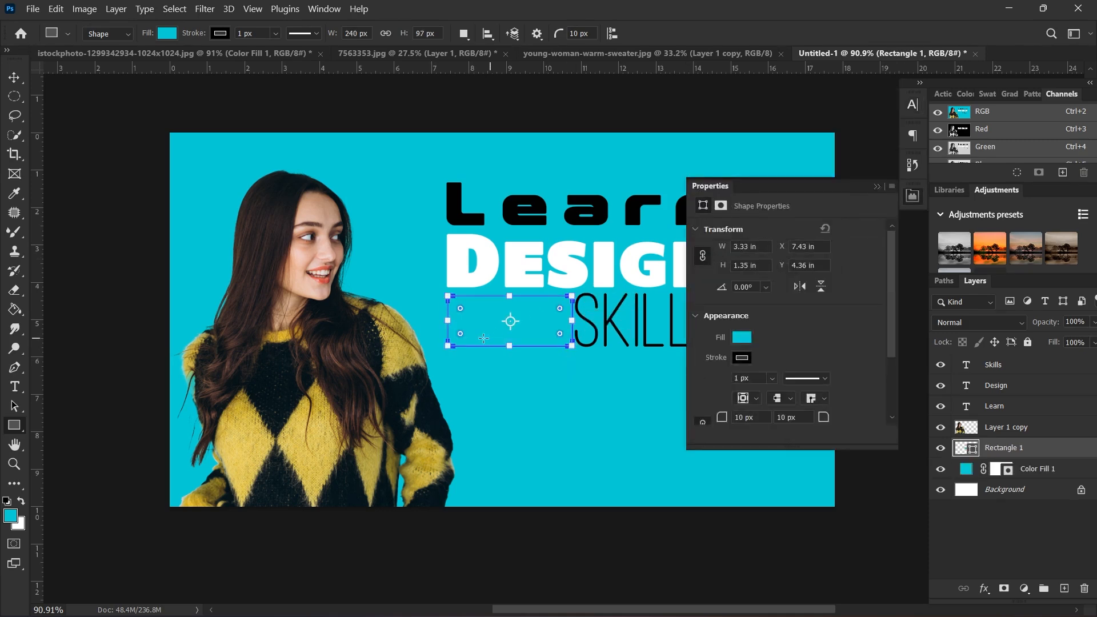
Fill the new rectangle with black and remove its stroke
left_click(741, 338)
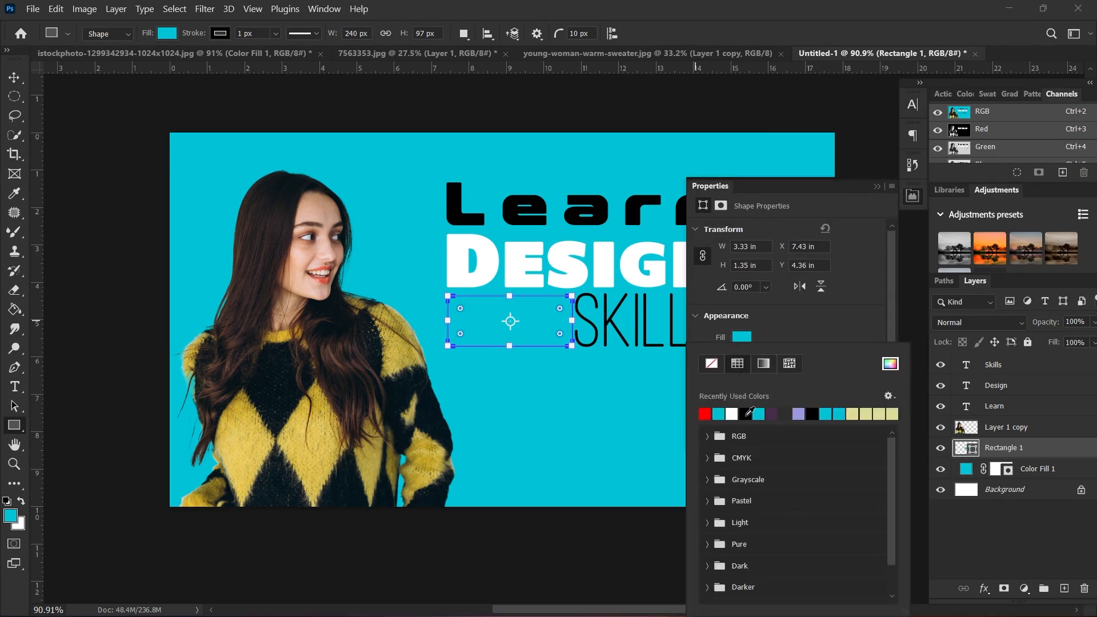
left_click(748, 413)
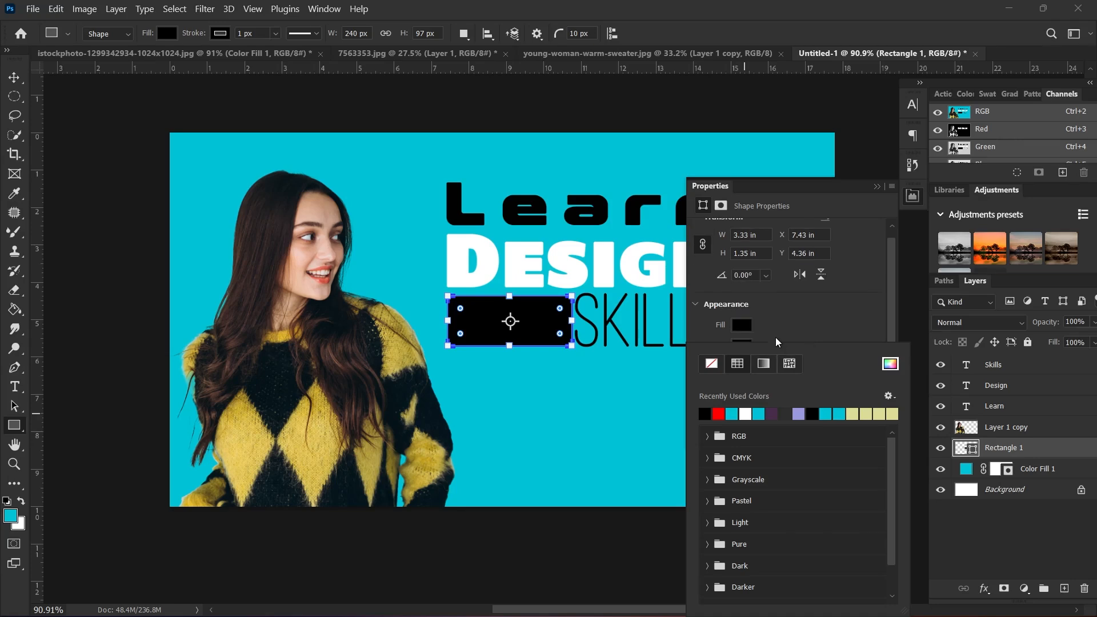
scroll(777, 337, "down", 1)
left_click(734, 337)
left_click(742, 335)
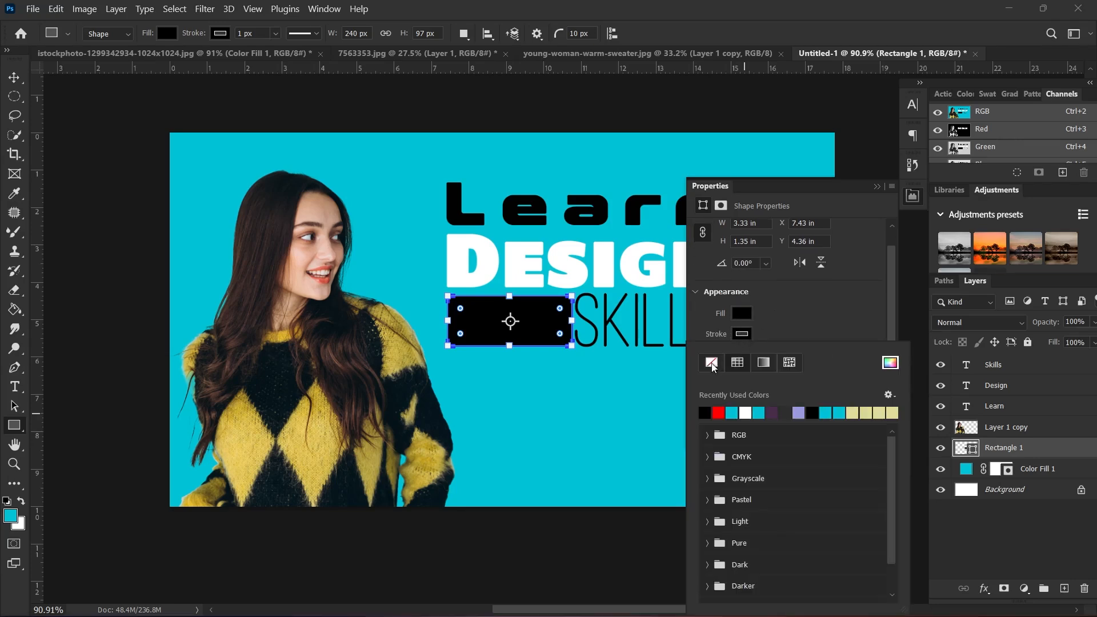
left_click(712, 363)
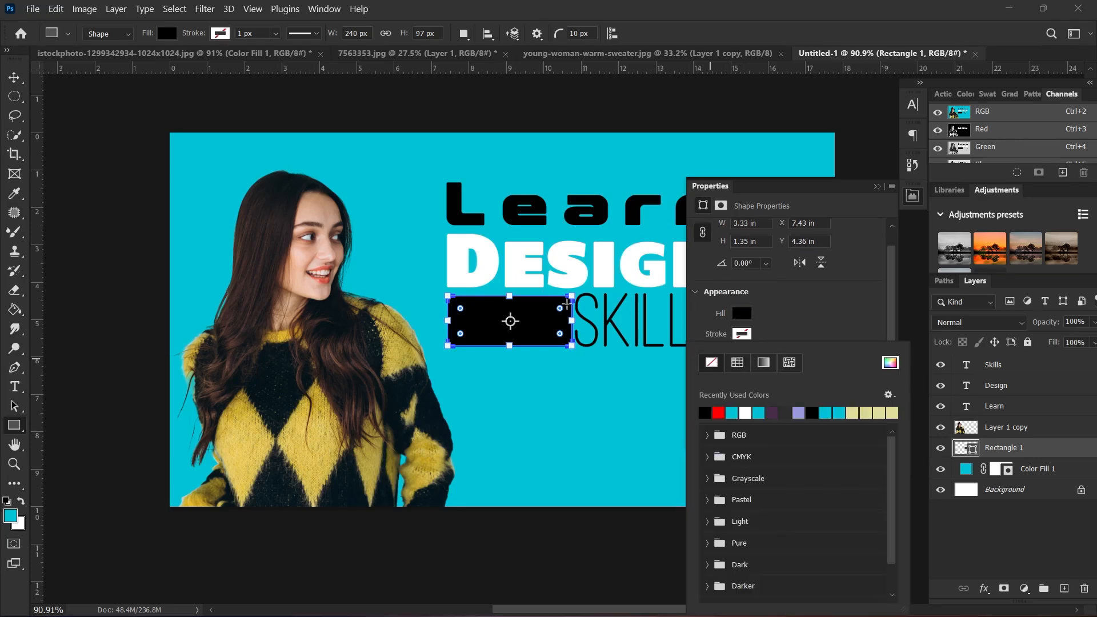
Square off the black rectangle's corners with a 0 px radius
left_click_drag(560, 310, 596, 284)
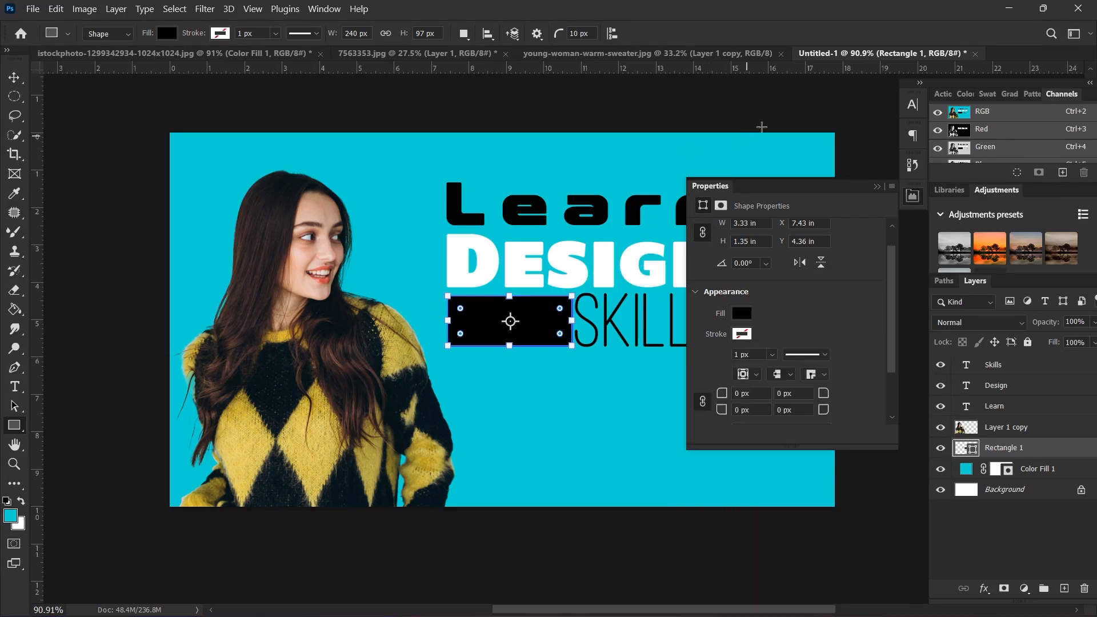
left_click(877, 186)
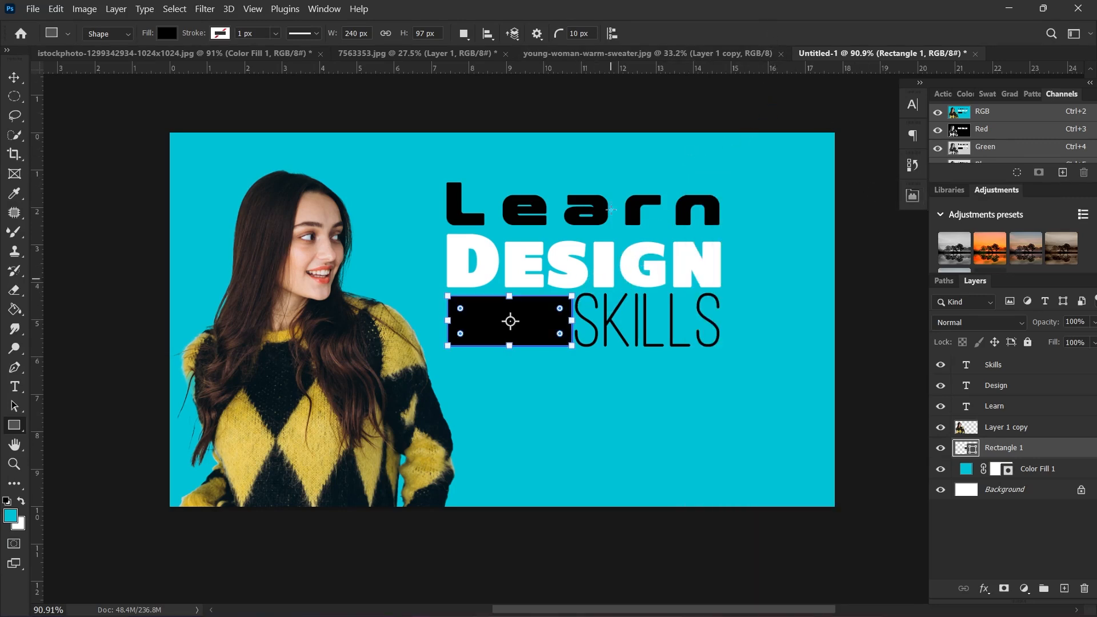
scroll(529, 250, "up", 3)
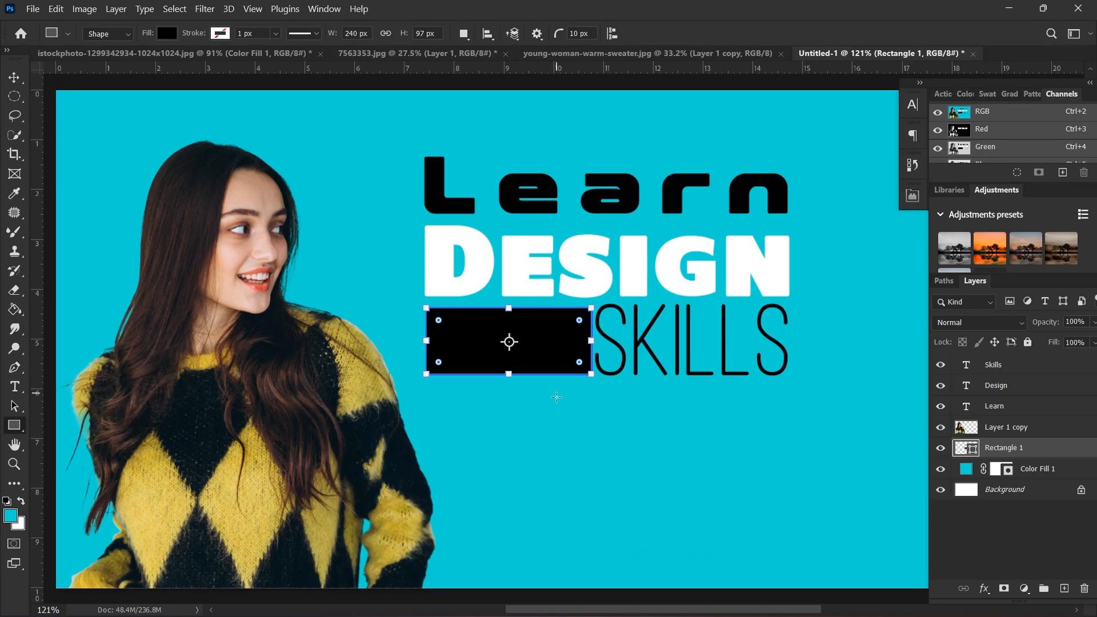
key("v")
scroll(602, 288, "down", 2)
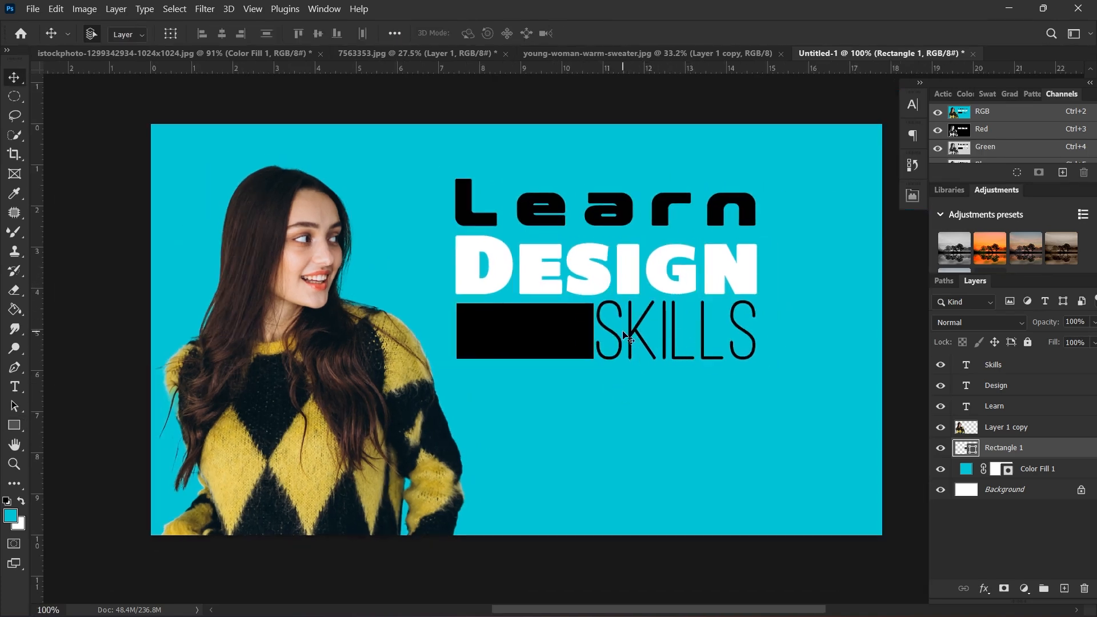
Duplicate the "Skills" text below the black rectangle and color the copy white
left_click_drag(638, 334, 509, 393, "alt")
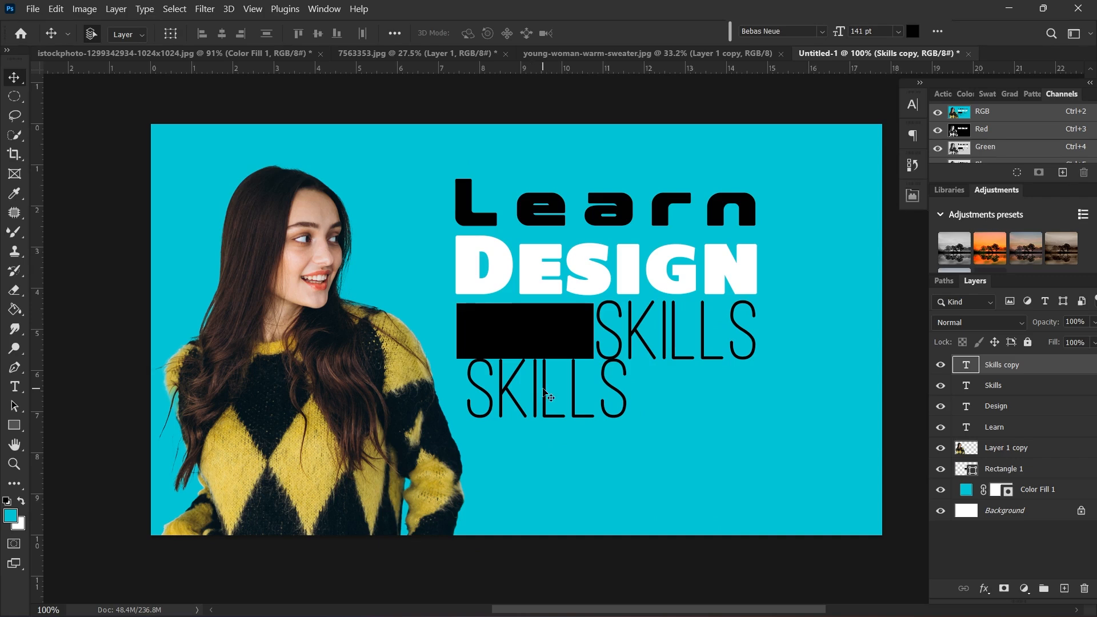
double_click(543, 386)
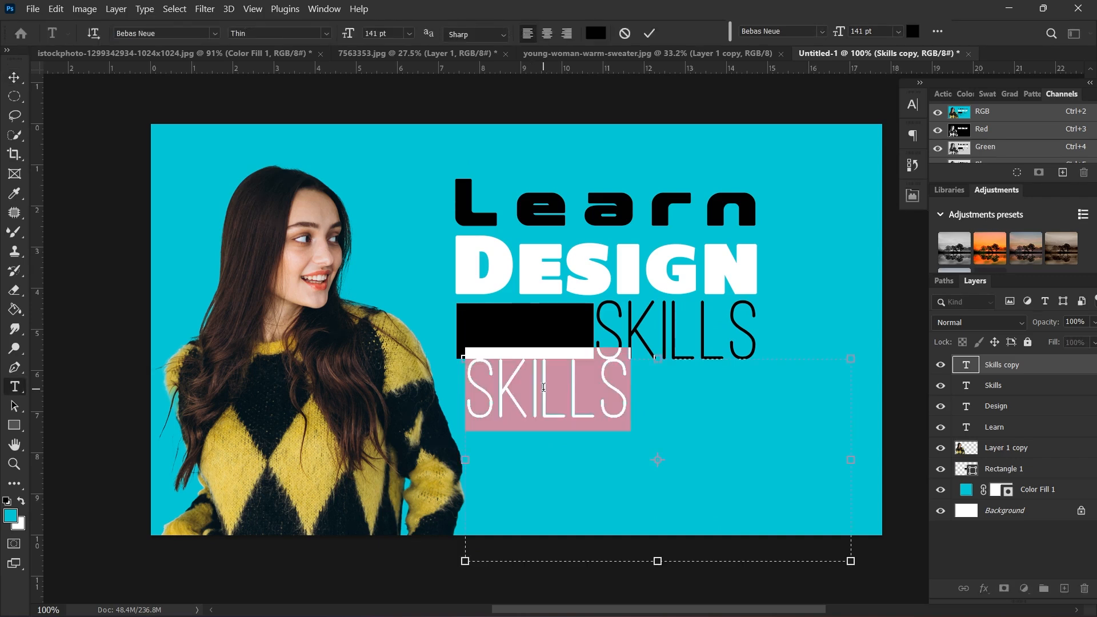
left_click(596, 33)
left_click(680, 125)
left_click_drag(656, 108, 655, 107)
left_click(1004, 116)
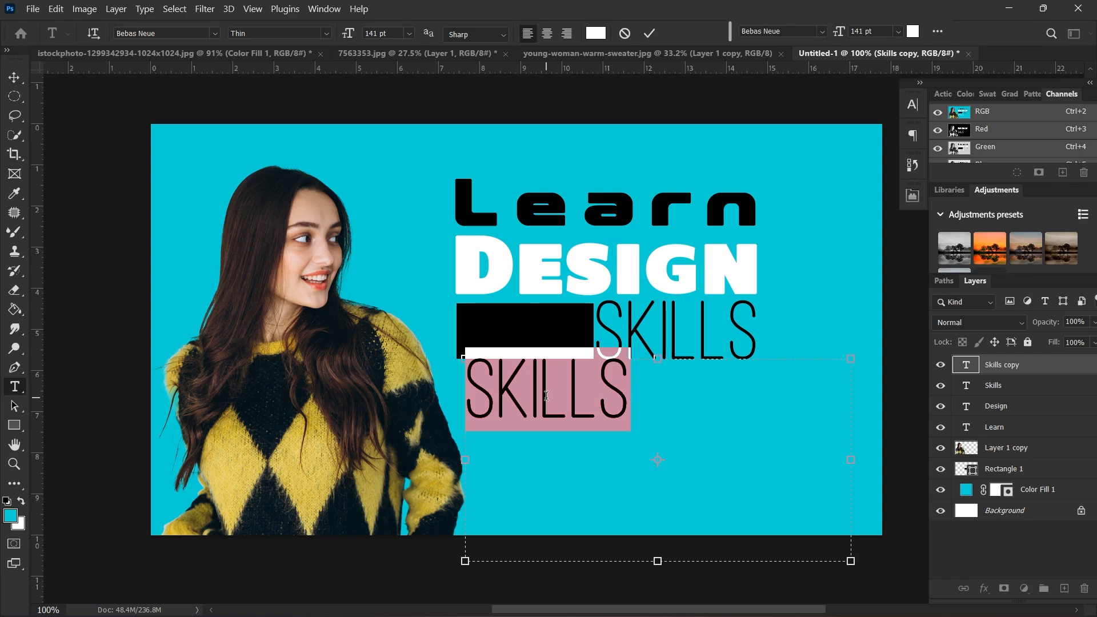
Replace the copied text's wording with "SKILL LEARN" and shrink its text frame
type("SKILL")
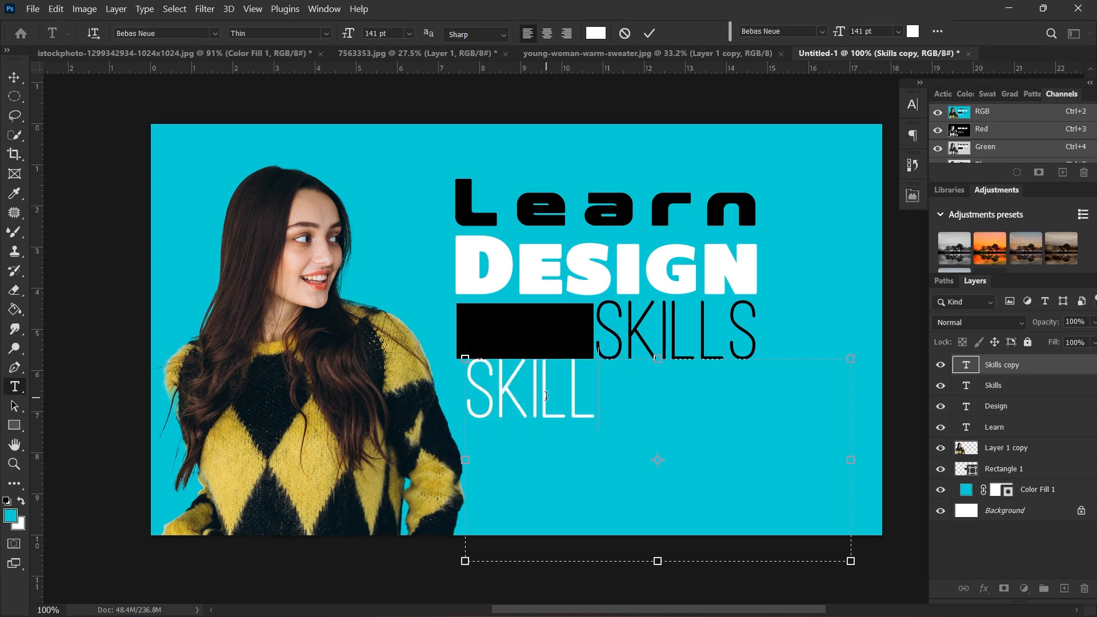
type(" LEARN")
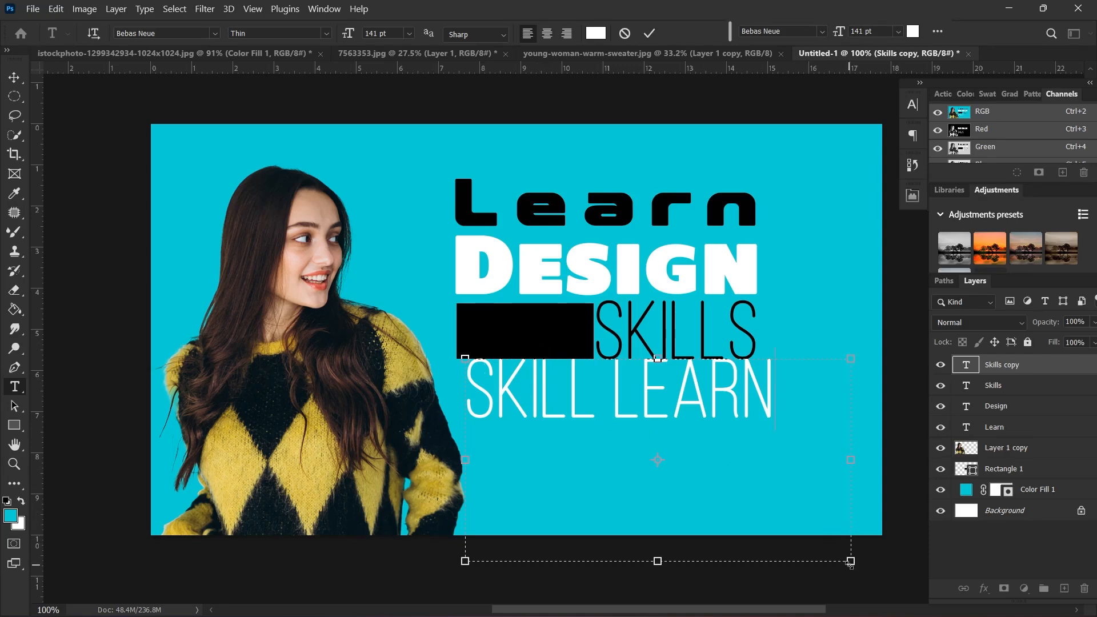
left_click_drag(850, 561, 723, 497)
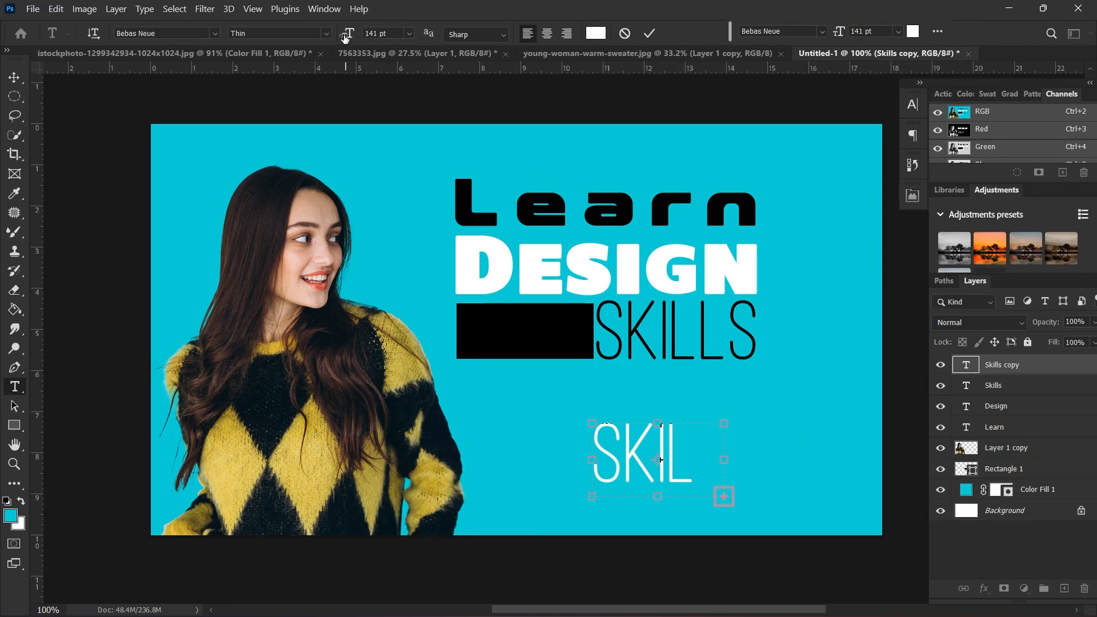
Widen the text frame, set the whole "SKILL LEARN" line to 24 pt and commit the edit
left_click_drag(347, 34, 274, 68)
double_click(651, 434)
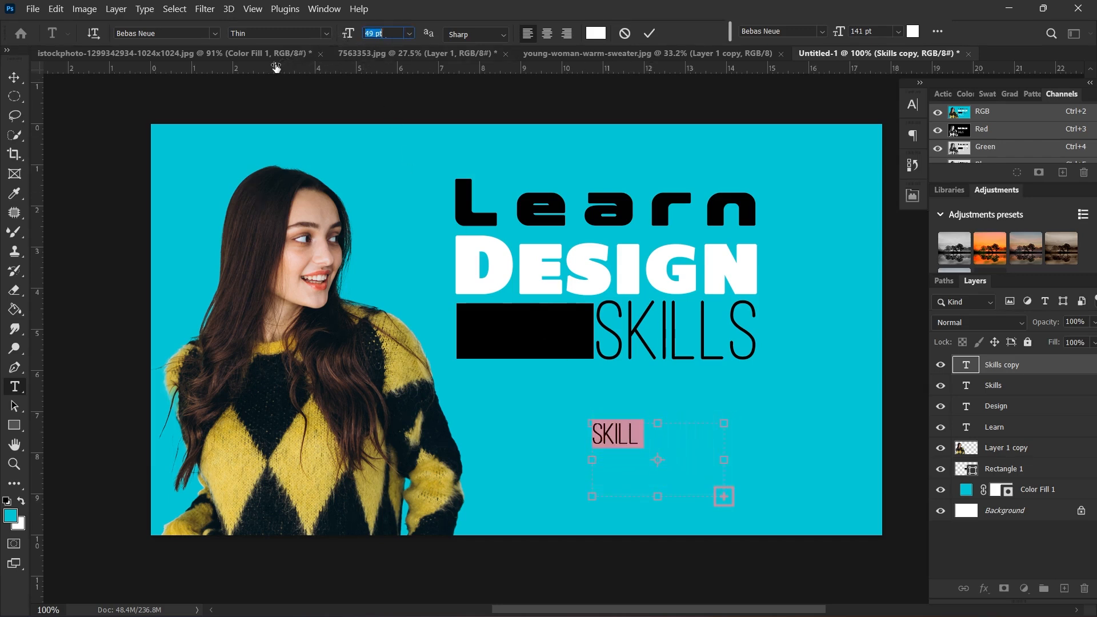
left_click_drag(724, 459, 787, 461)
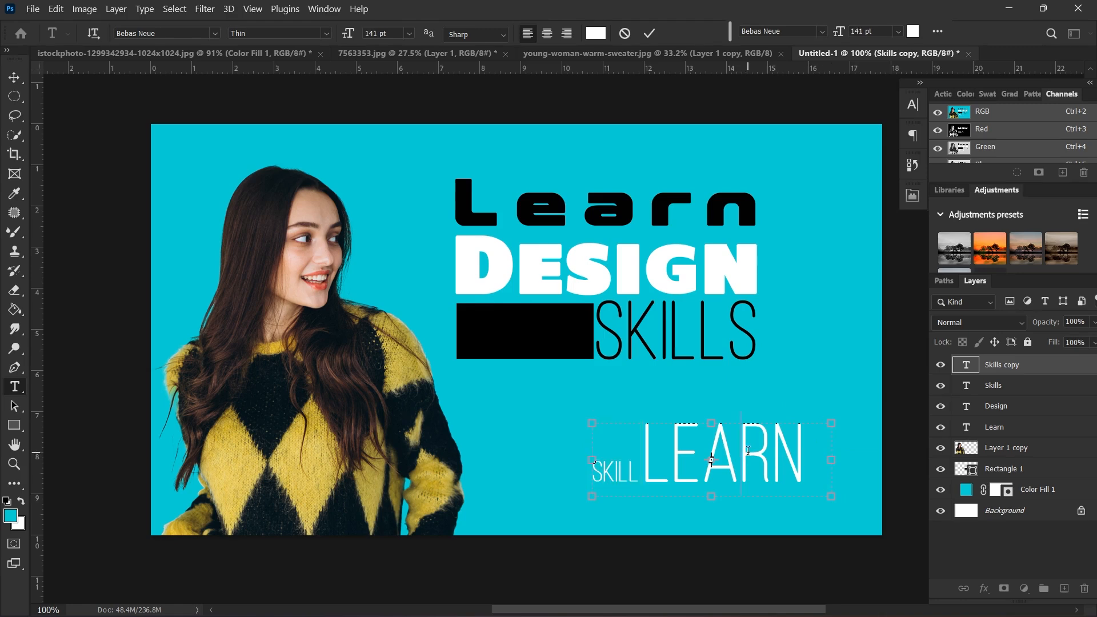
double_click(787, 462)
left_click_drag(788, 462, 593, 469)
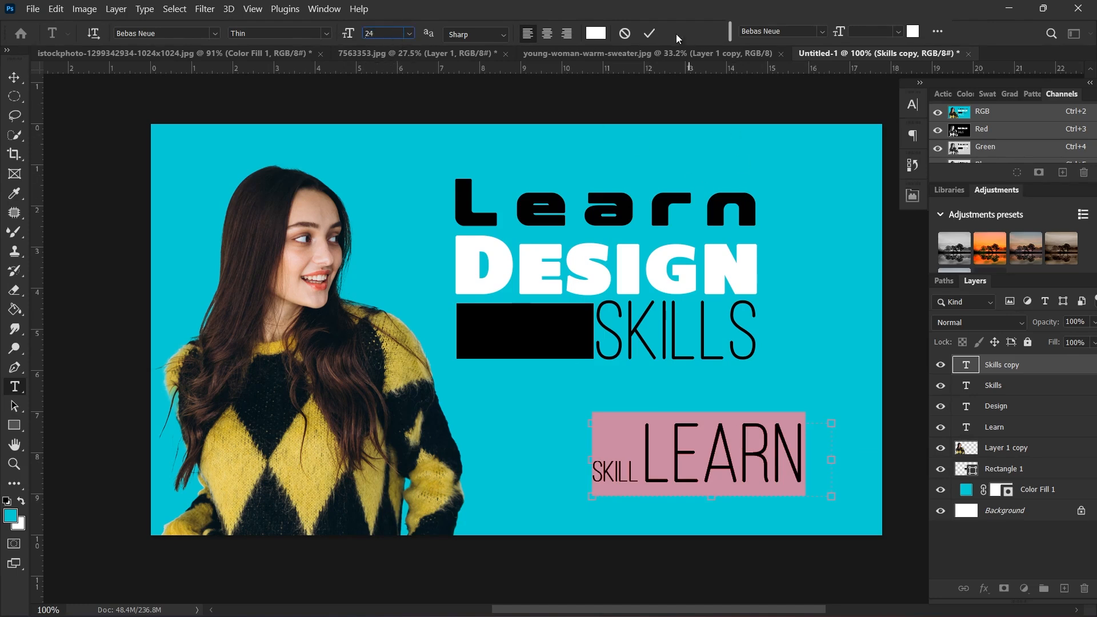
left_click(649, 34)
key("v")
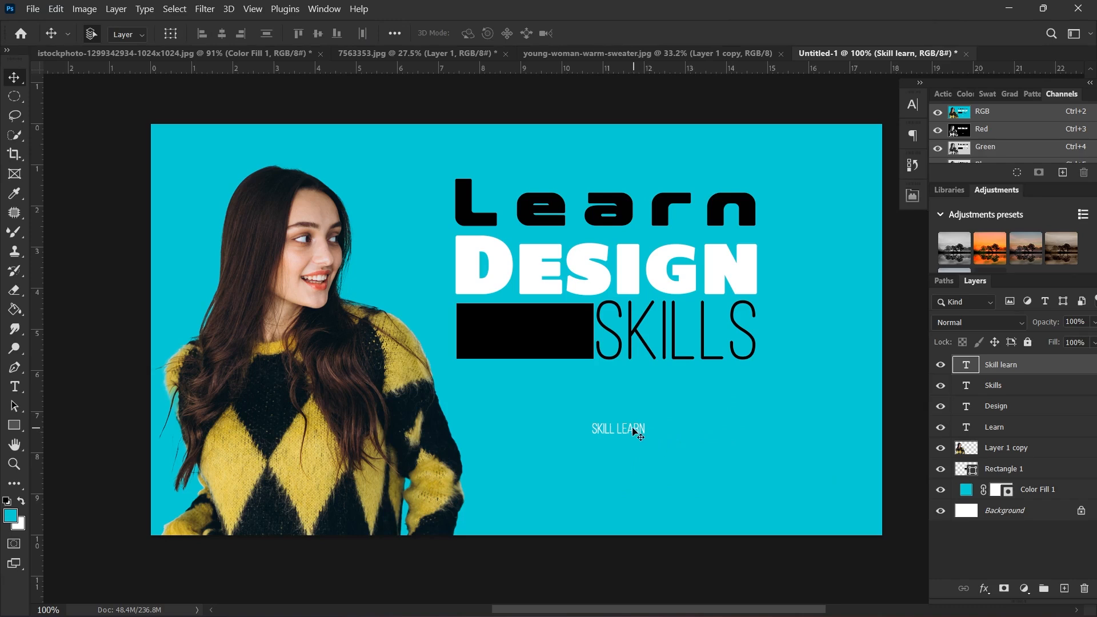
Move the white "SKILL LEARN" text onto the black rectangle, leaving its scale unchanged
left_click_drag(634, 431, 566, 314)
key("ctrl+t")
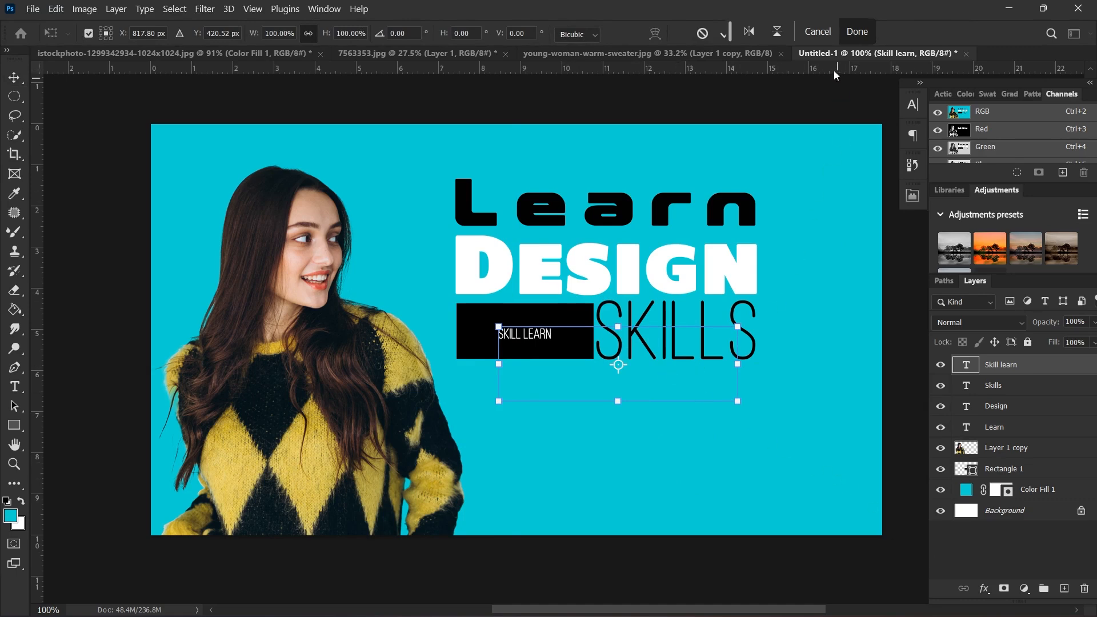
left_click(817, 35)
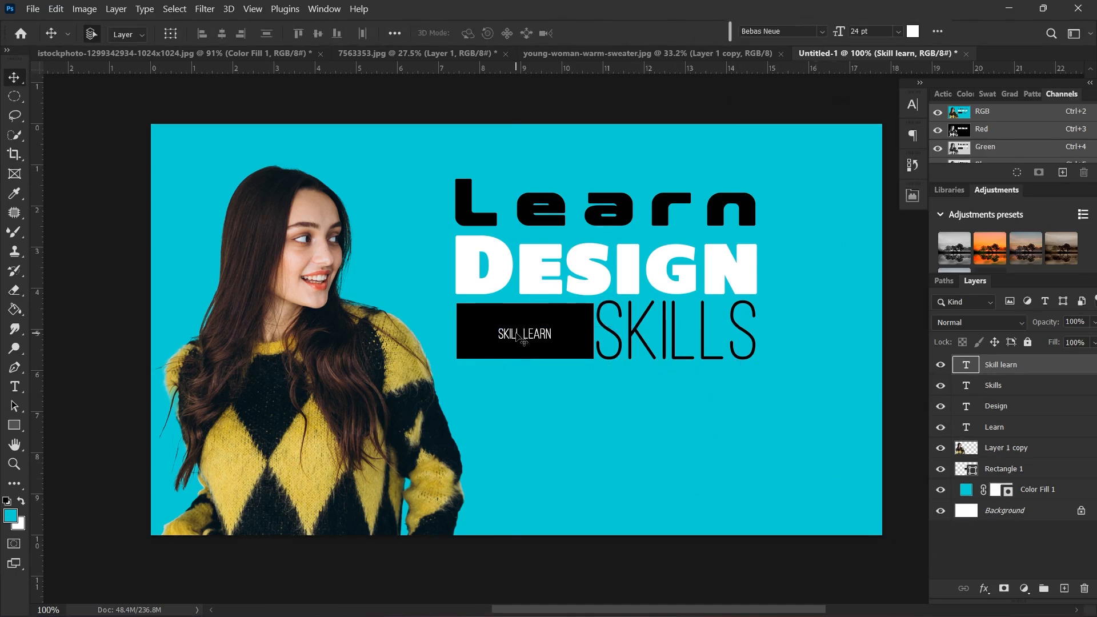
Shrink the "SKILL LEARN" text frame to fit closely around its wording within the black rectangle
double_click(517, 336)
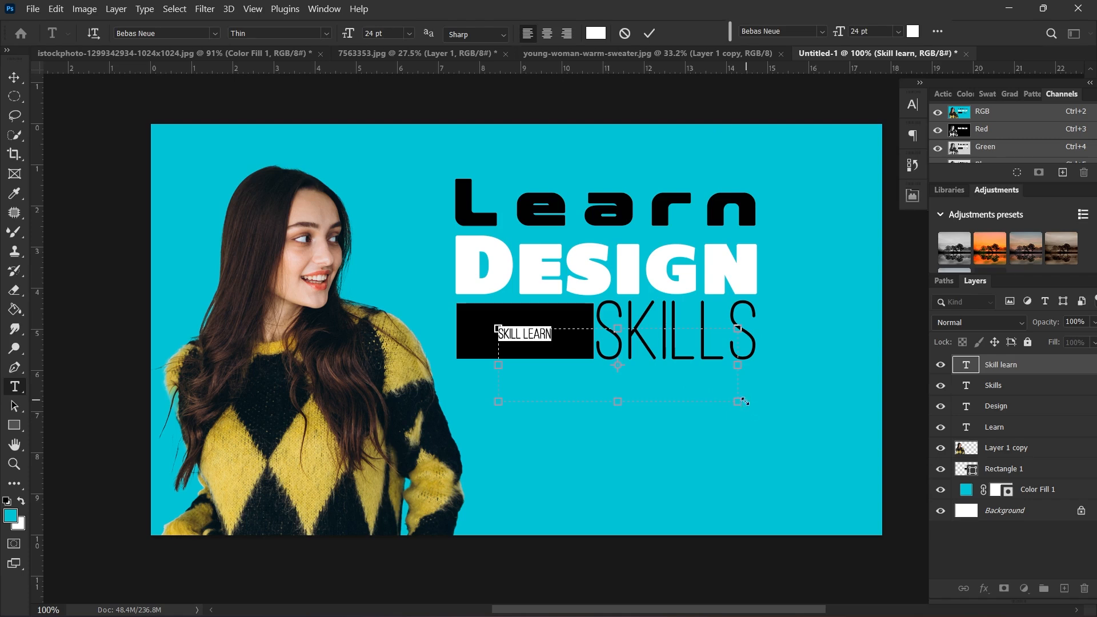
left_click_drag(738, 366, 571, 366)
left_click_drag(536, 402, 535, 345)
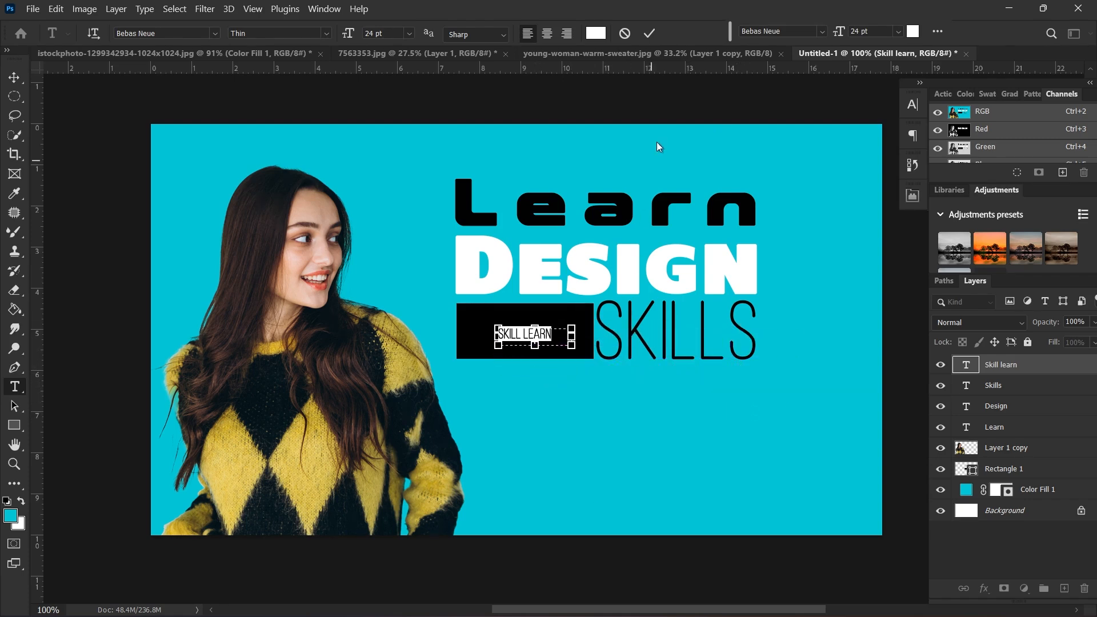
left_click(648, 32)
Scale the "SKILL LEARN" text up to about 185% and position it centrally within the black rectangle
scroll(519, 350, "up", 1)
key("ctrl+t")
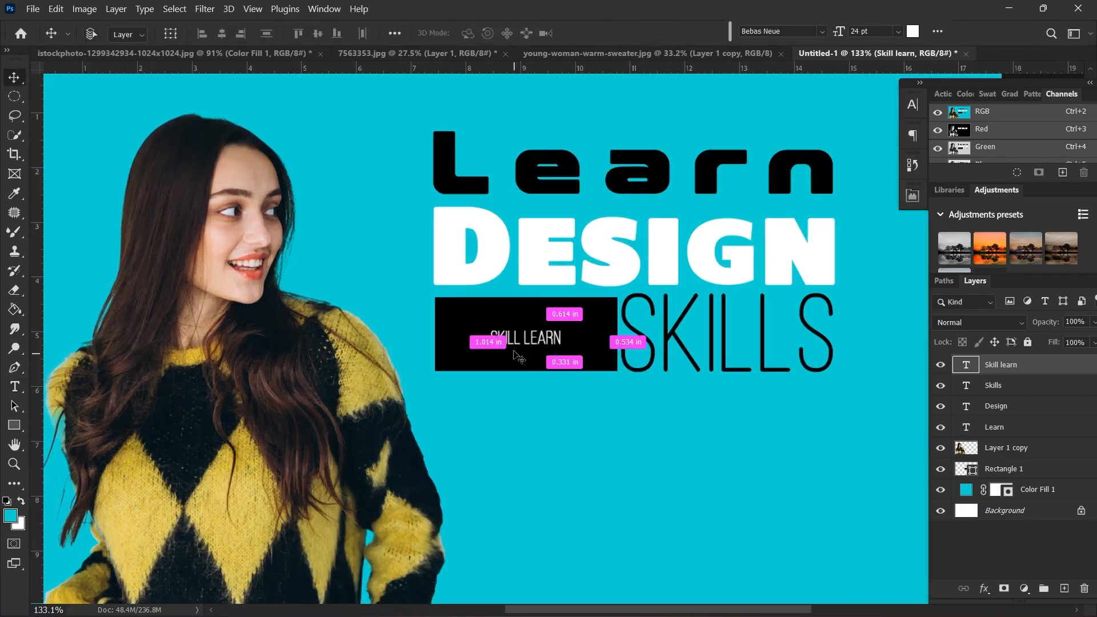
left_click_drag(588, 327, 547, 344)
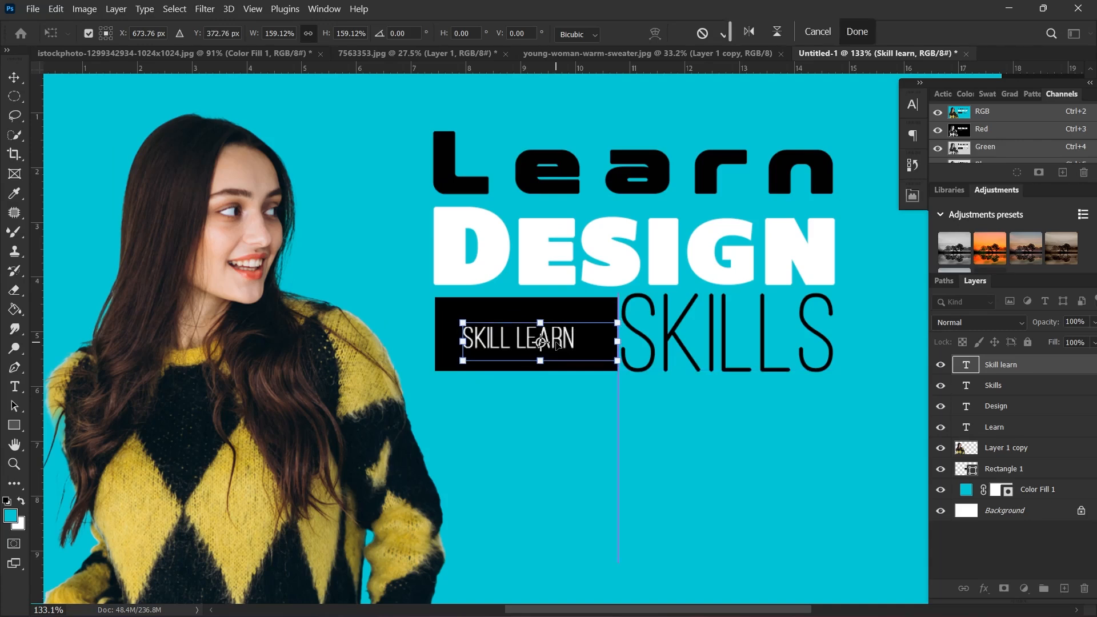
left_click_drag(618, 321, 642, 313)
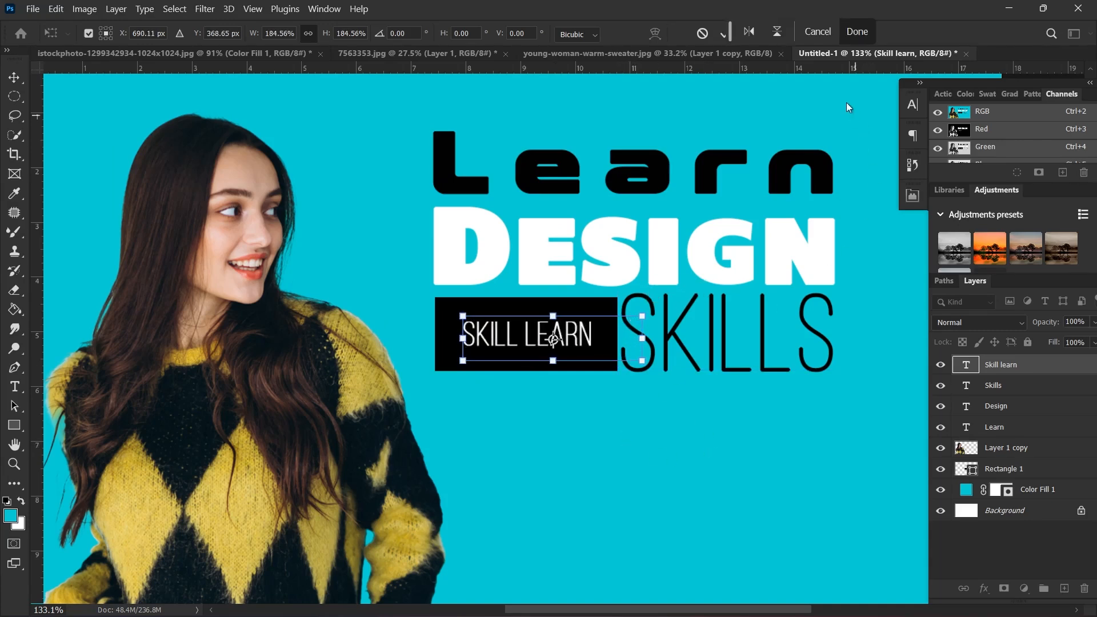
left_click(858, 32)
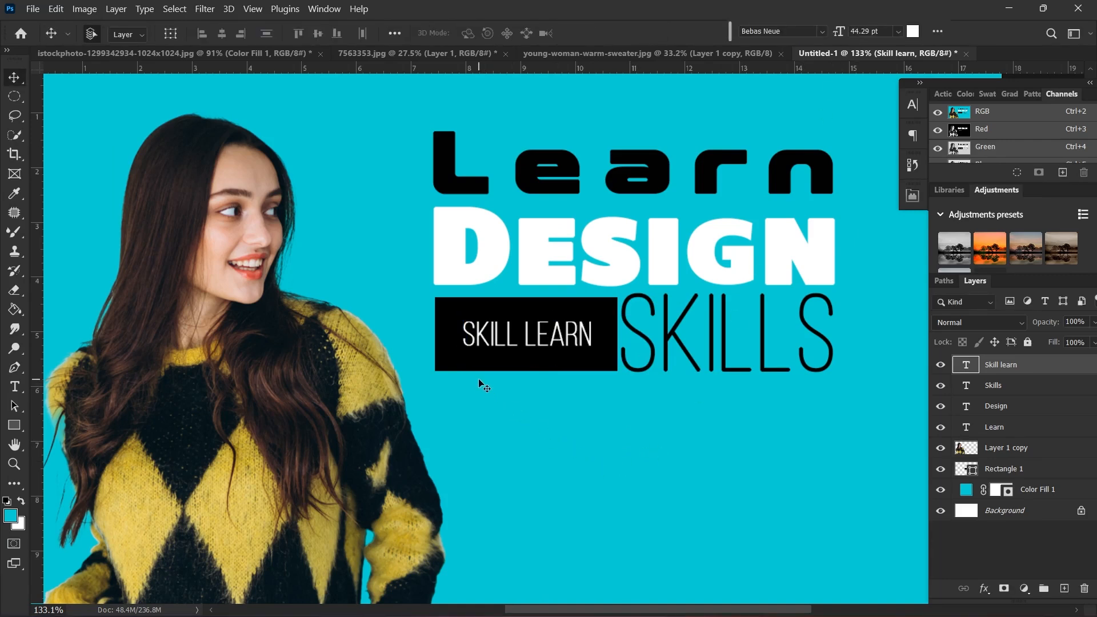
scroll(480, 382, "down", 3)
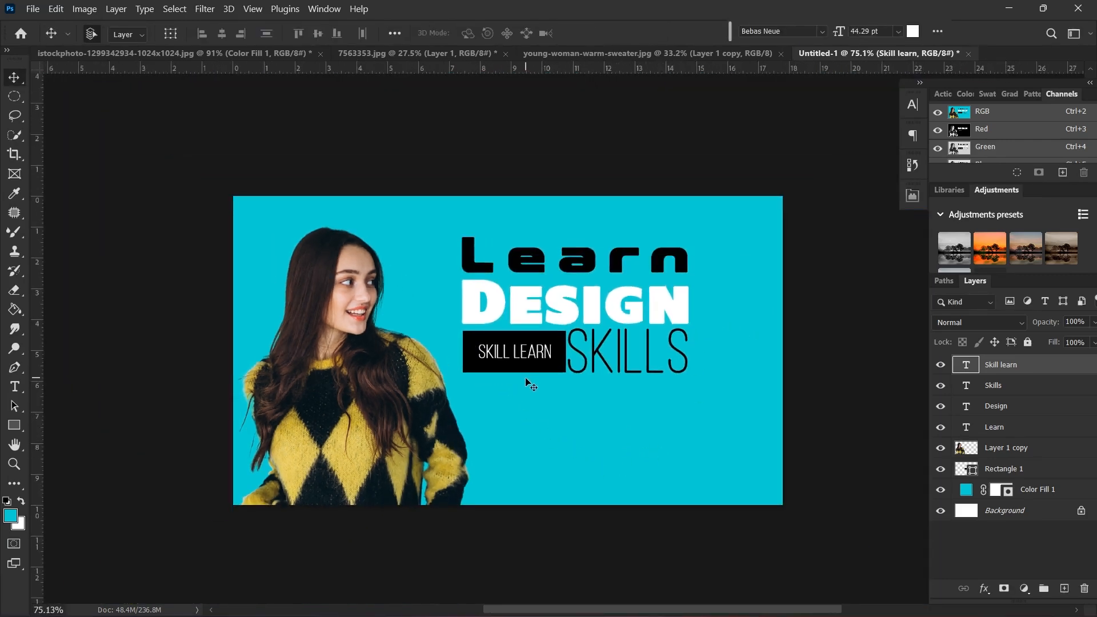
scroll(526, 378, "down", 1)
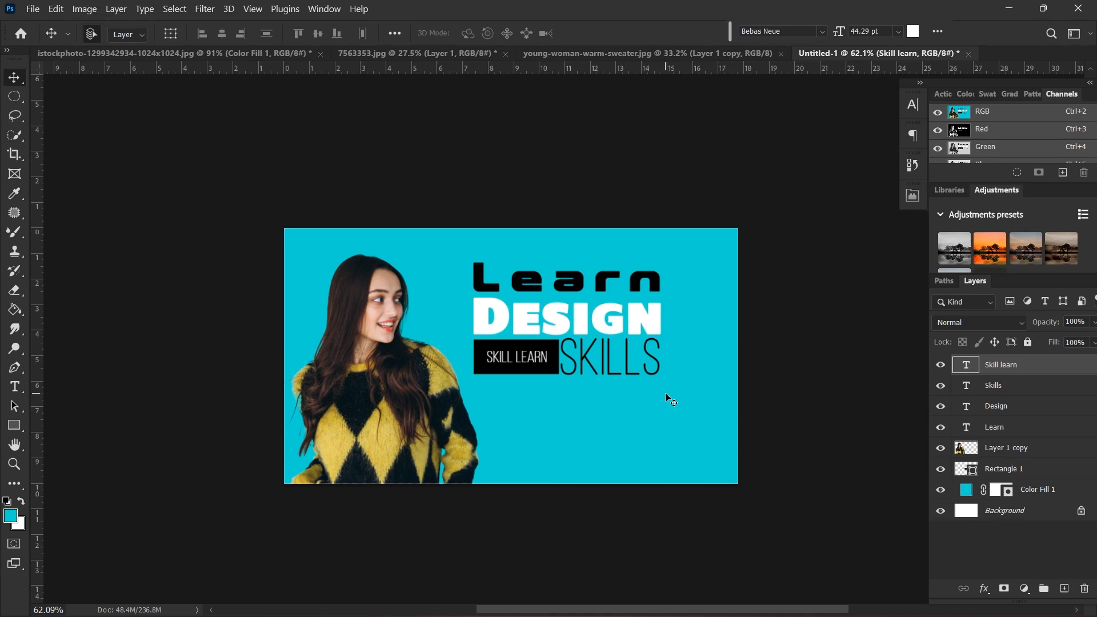
Change the "SKILL LEARN" text's font style to Bold and commit the edit
scroll(625, 384, "up", 3)
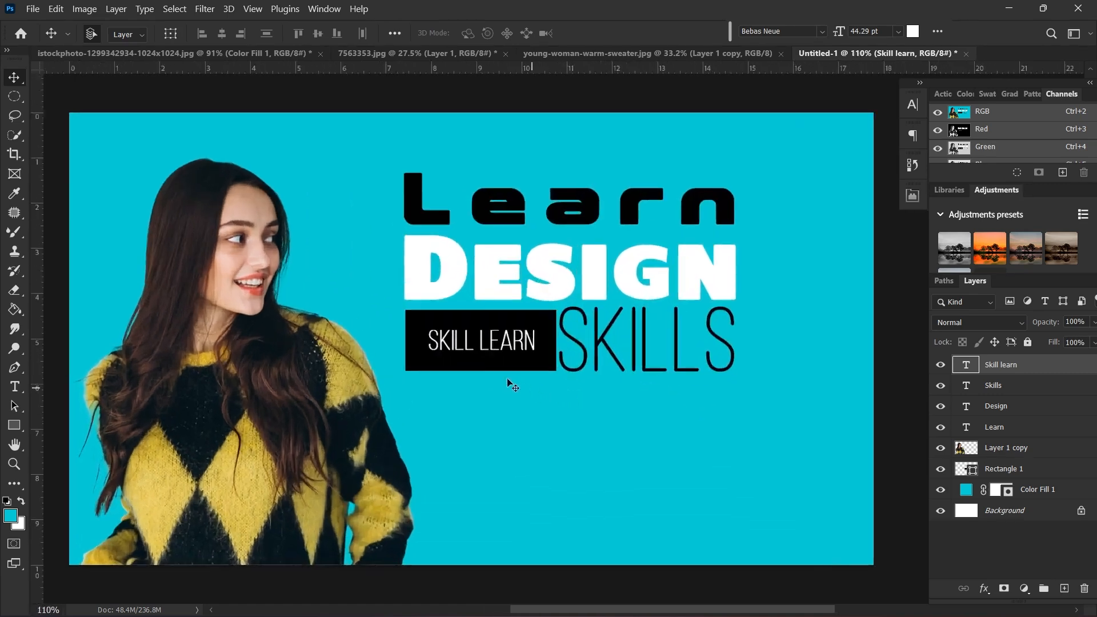
double_click(488, 346)
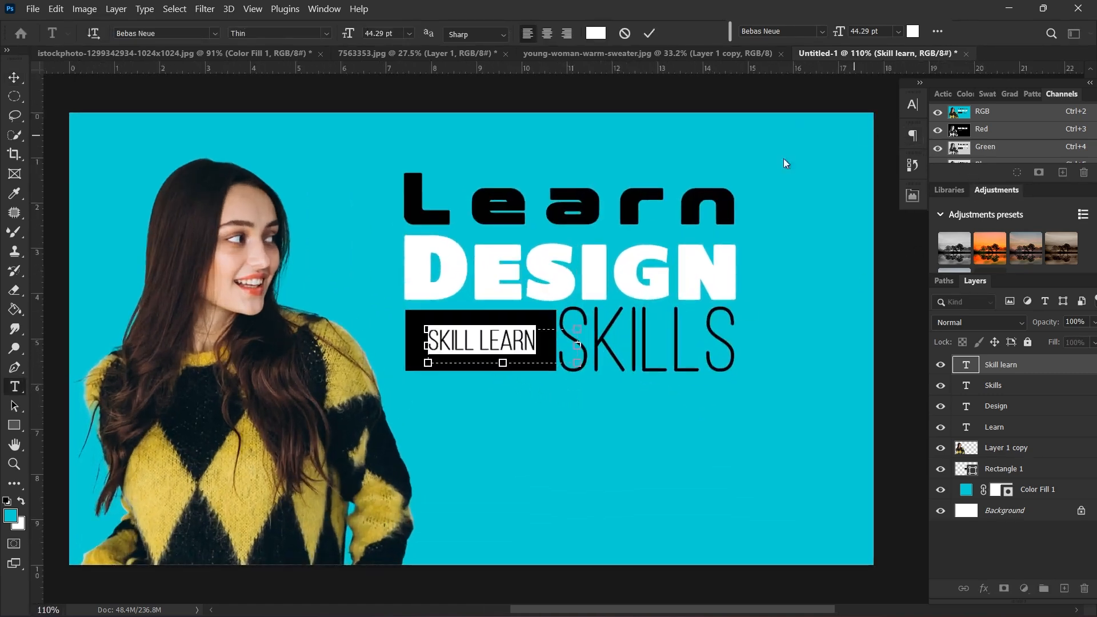
left_click(911, 107)
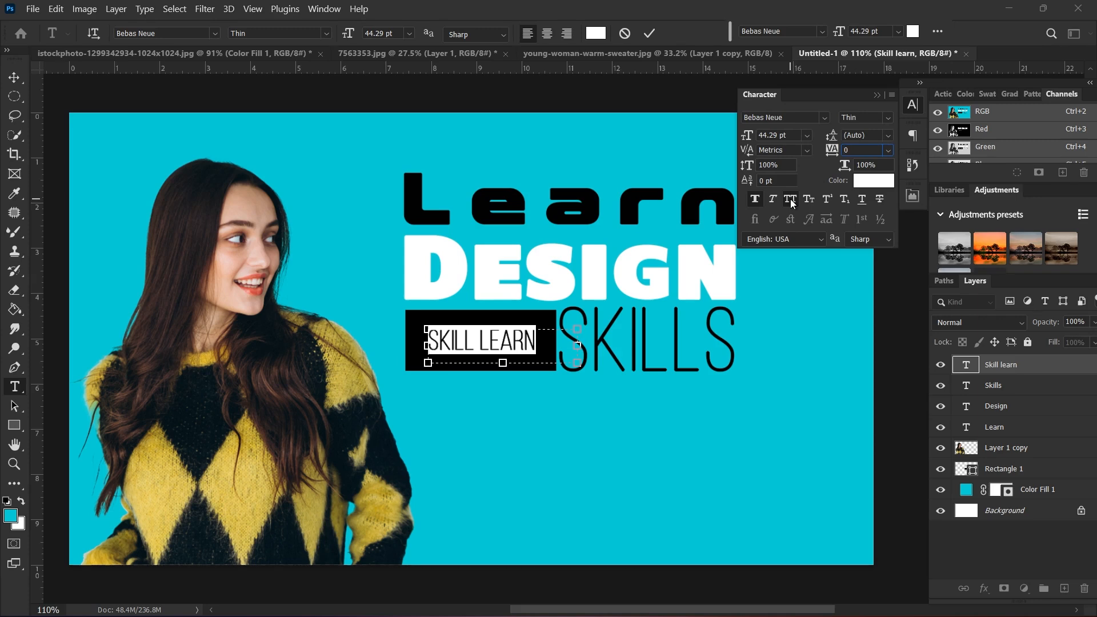
left_click(326, 34)
left_click(280, 51)
left_click(645, 33)
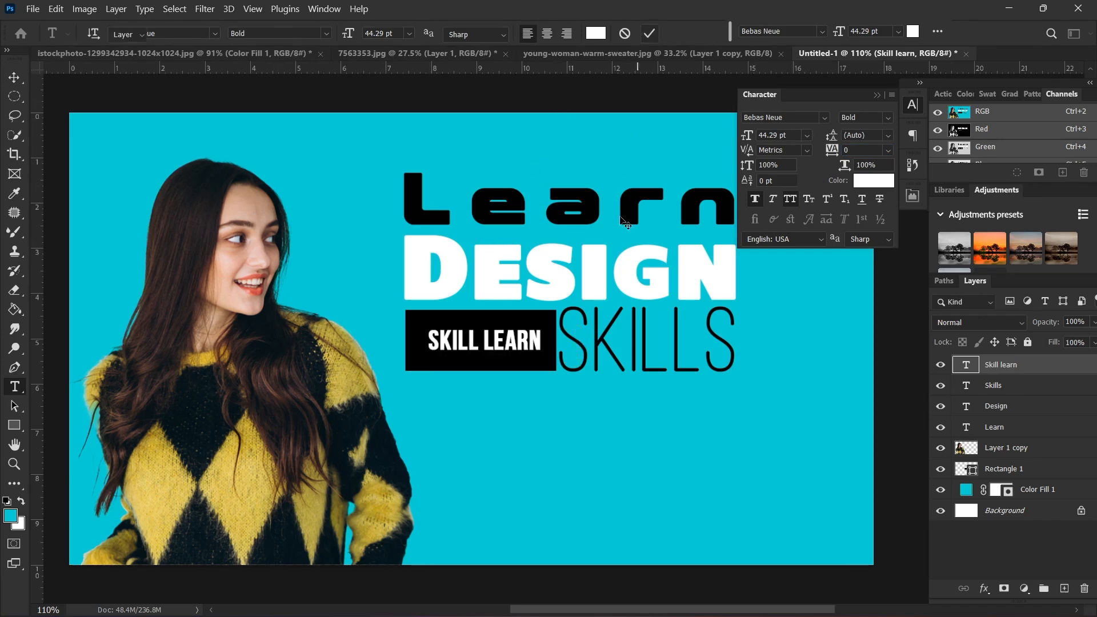
Nudge the bold "SKILL LEARN" text slightly to the left within the black rectangle
key("v")
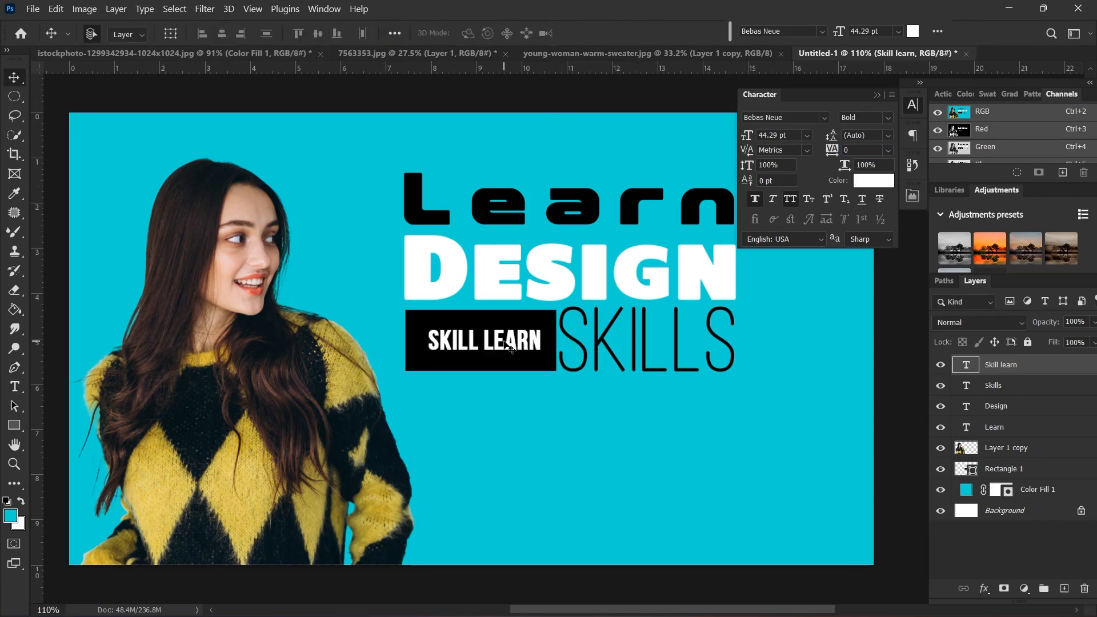
key("Left")
key("Left")
key("Left")
key("Left")
Stretch the "SKILL LEARN" text vertically to about 161% height at 100% width and recentre it in the black rectangle
key("ctrl+t")
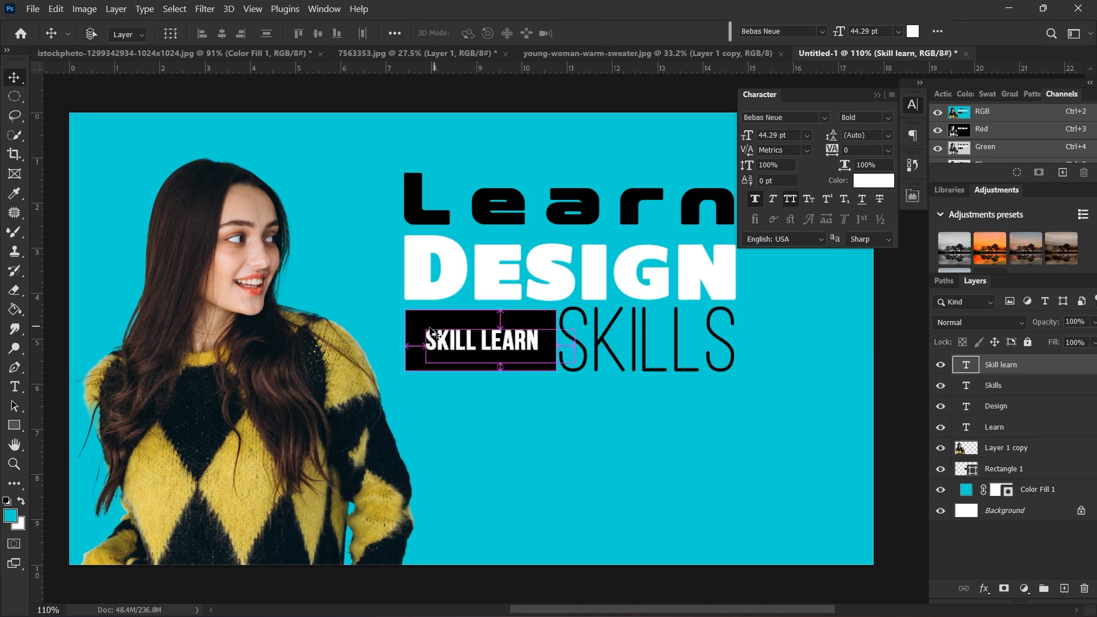
left_click_drag(499, 327, 505, 312)
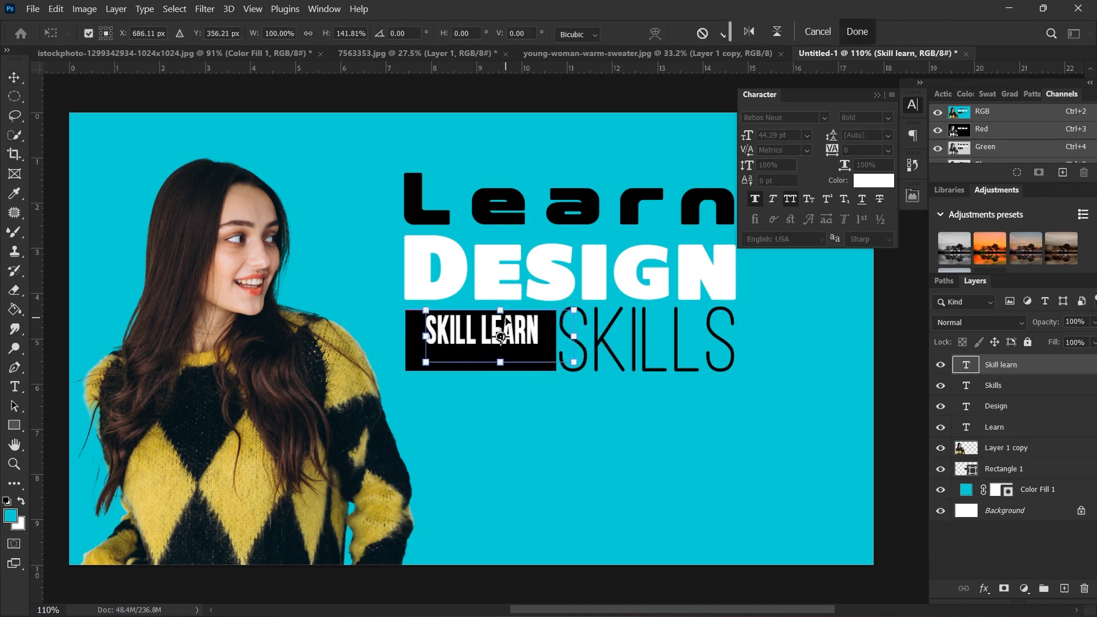
left_click_drag(500, 363, 494, 359)
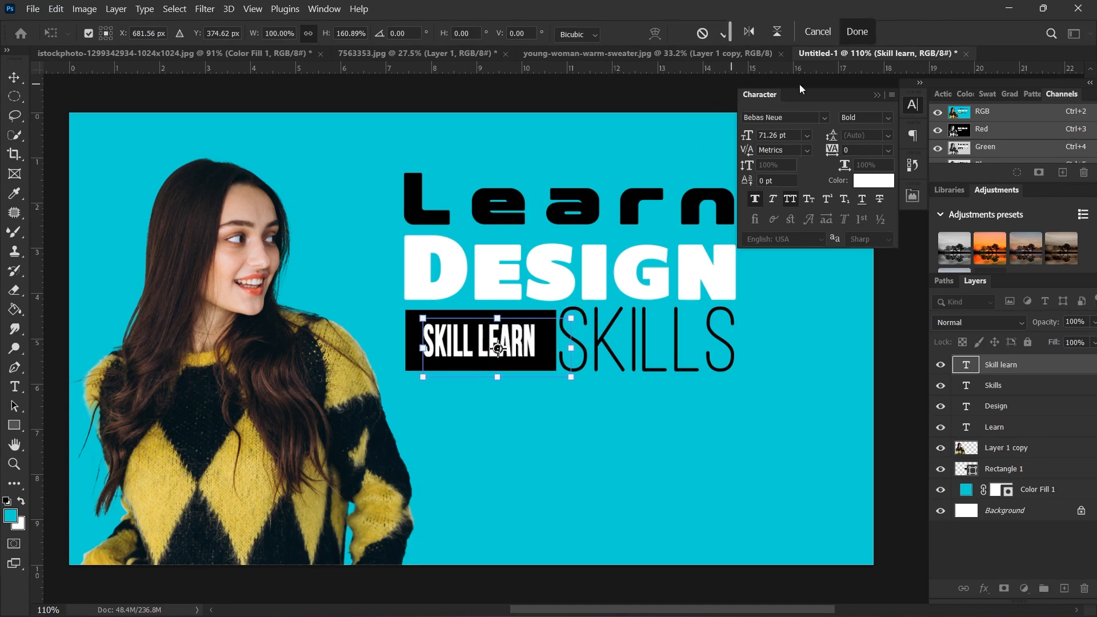
left_click(857, 32)
scroll(488, 346, "down", 2)
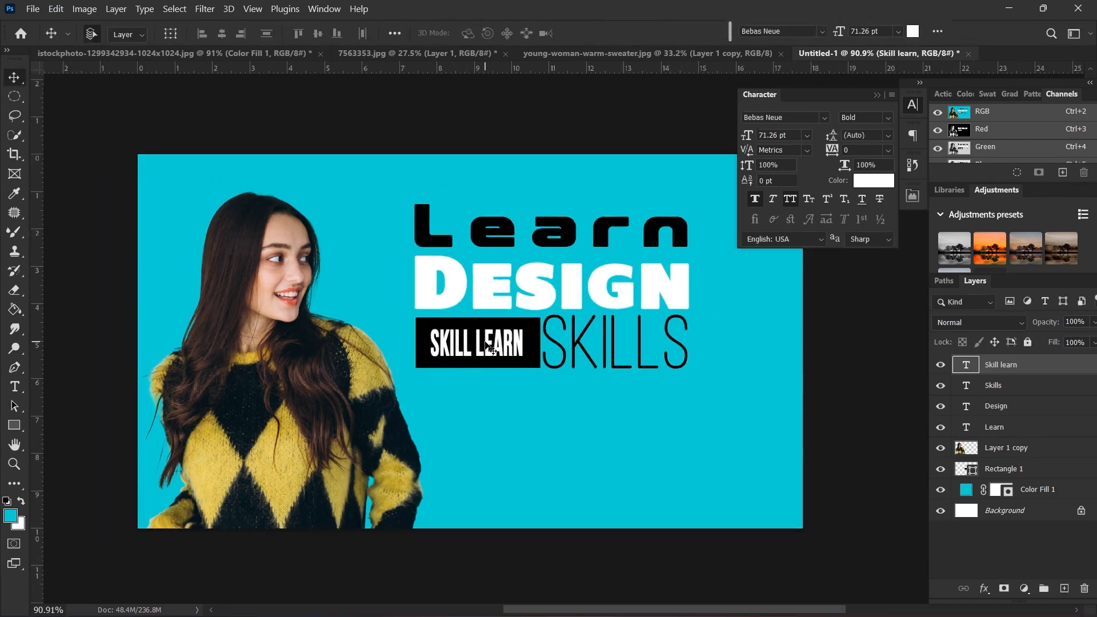
scroll(489, 347, "down", 3)
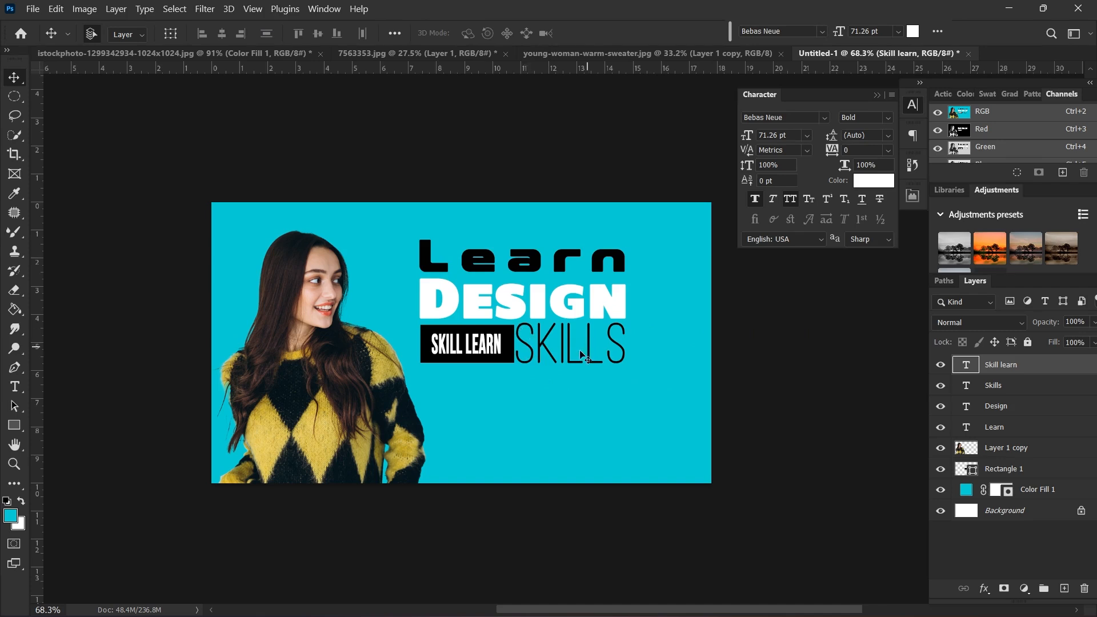
Move the "Learn" line slightly down towards "Design", select the "Skills" text and collapse the character settings
scroll(571, 354, "up", 1)
left_click(522, 259)
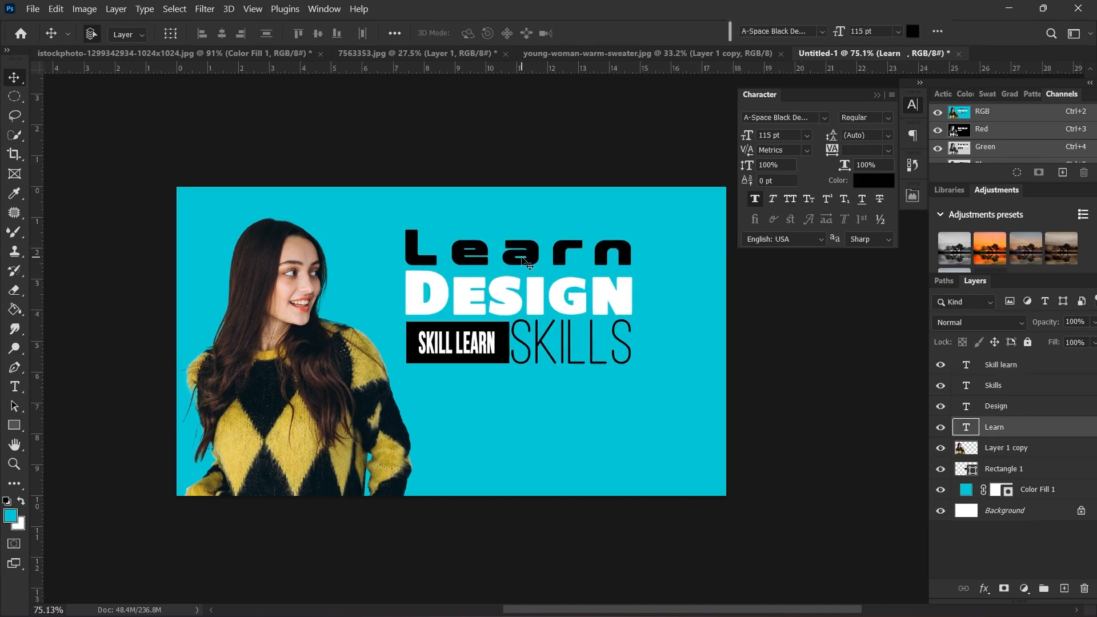
left_click_drag(522, 258, 521, 262)
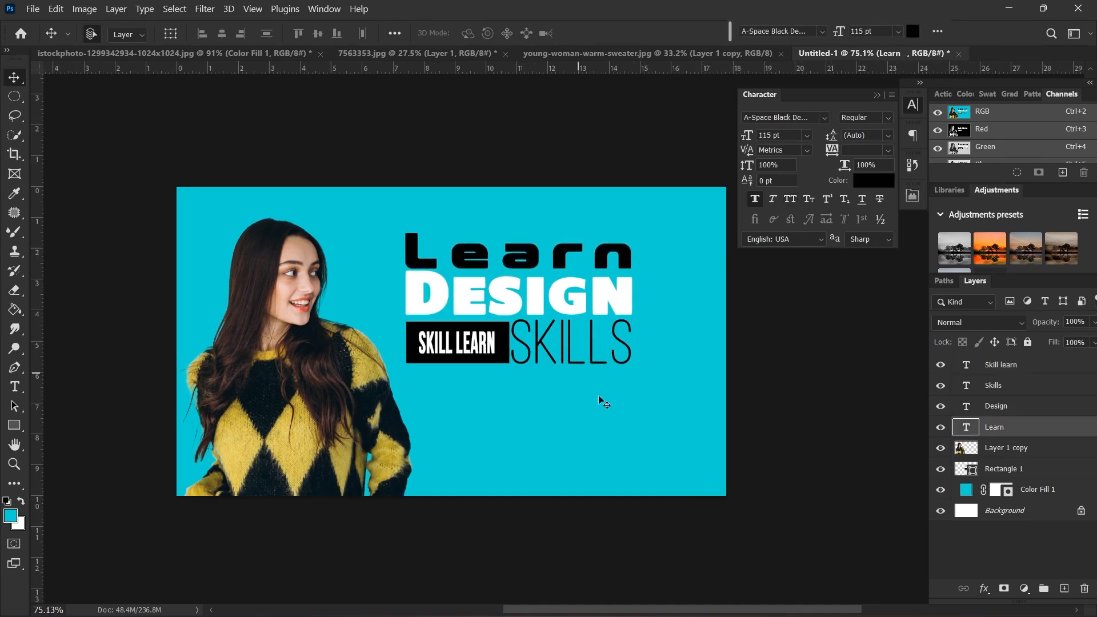
left_click(576, 351)
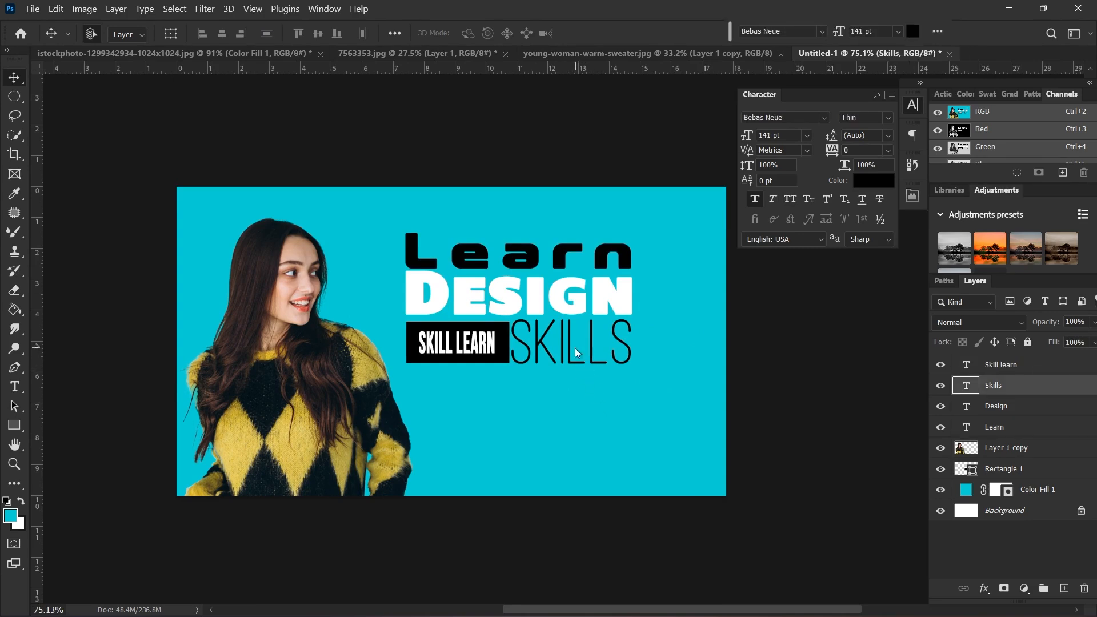
scroll(496, 387, "down", 1)
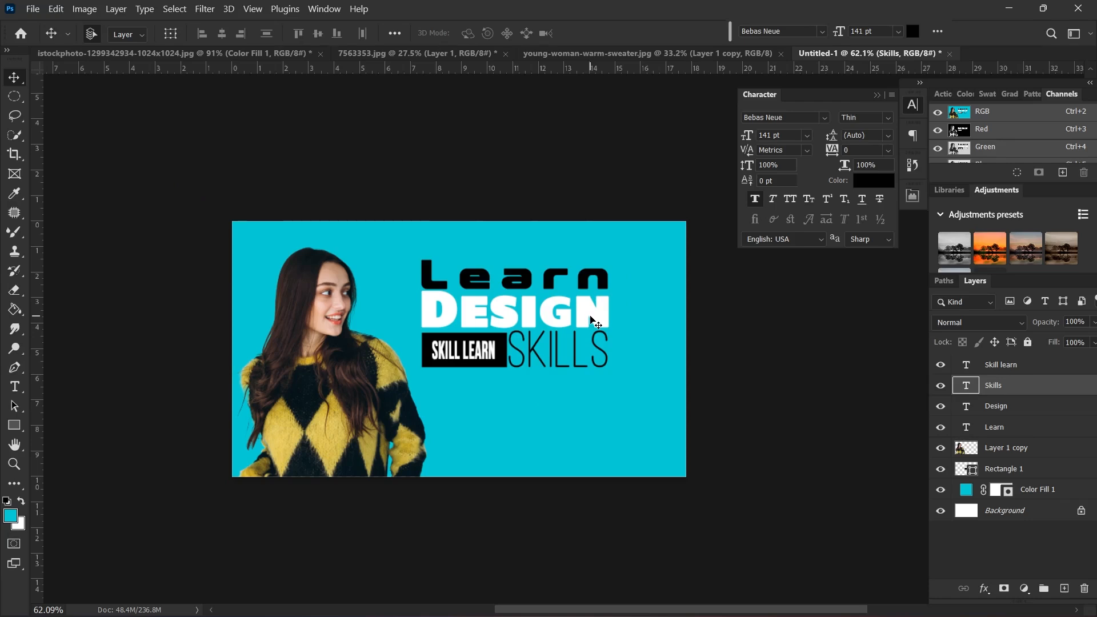
scroll(612, 362, "up", 1)
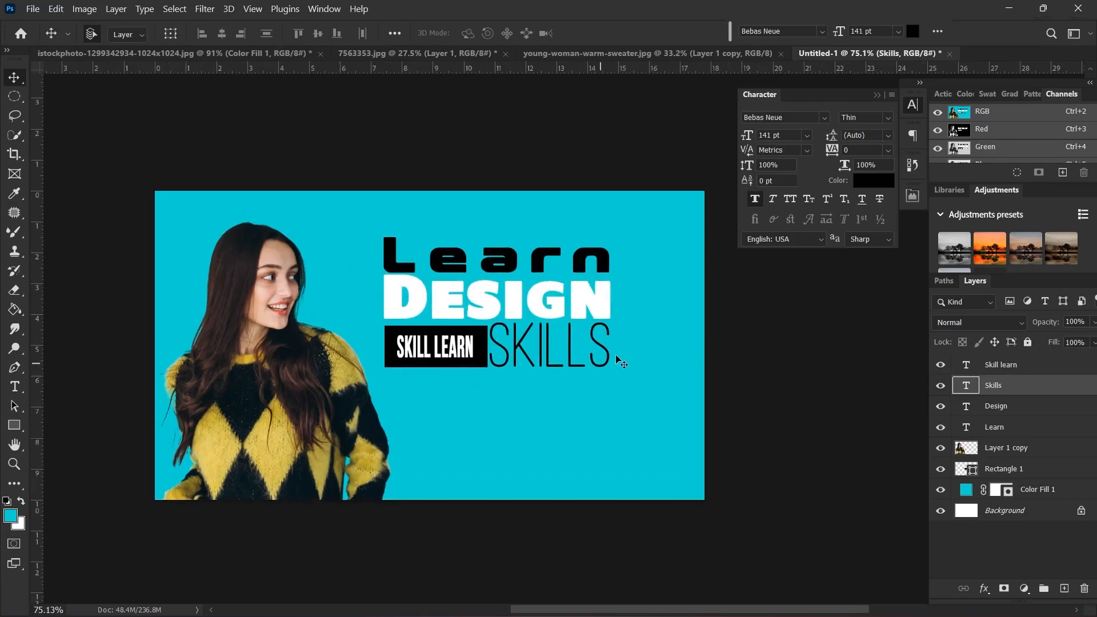
left_click(879, 96)
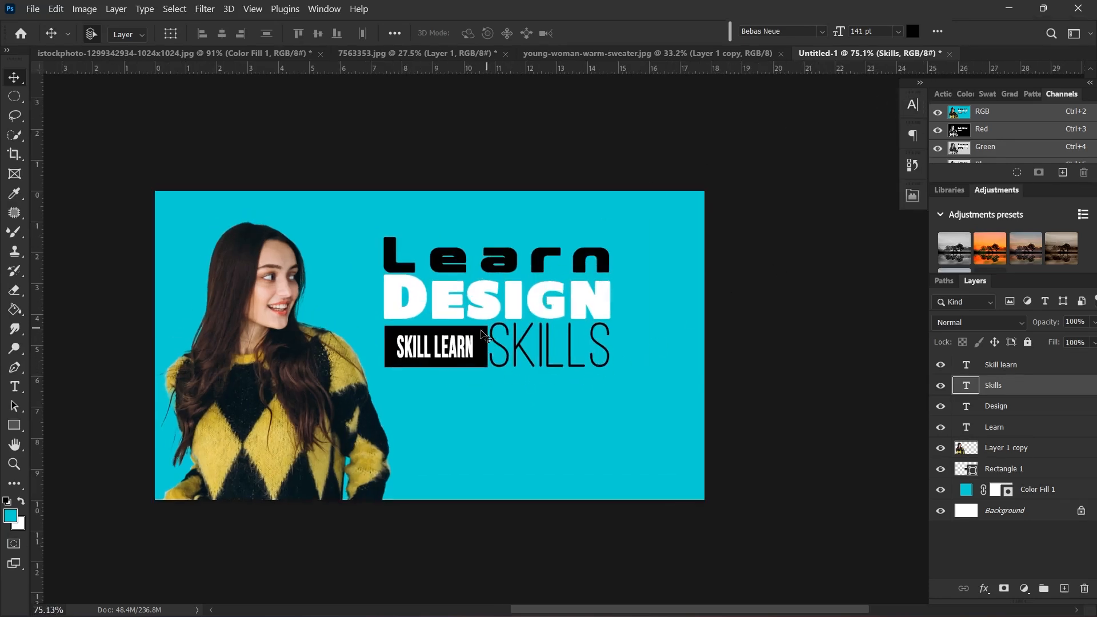
Enlarge all four text layers and Rectangle 1 together to about 128%, excluding the woman's layer, and reposition them beside her
scroll(586, 343, "down", 1)
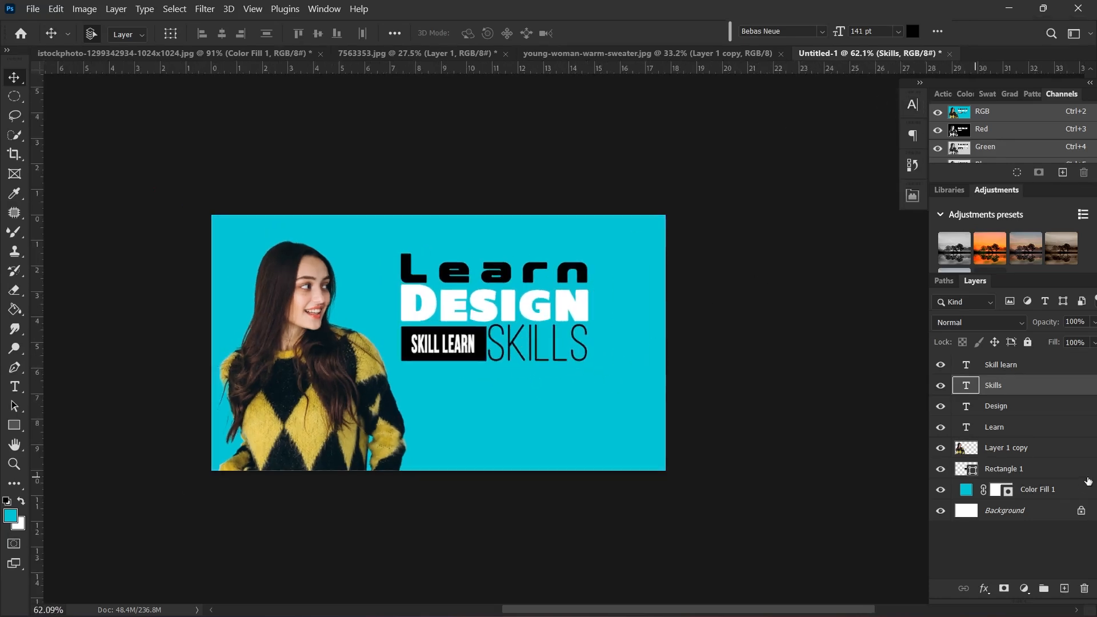
left_click(1009, 369)
left_click(1016, 474, "shift")
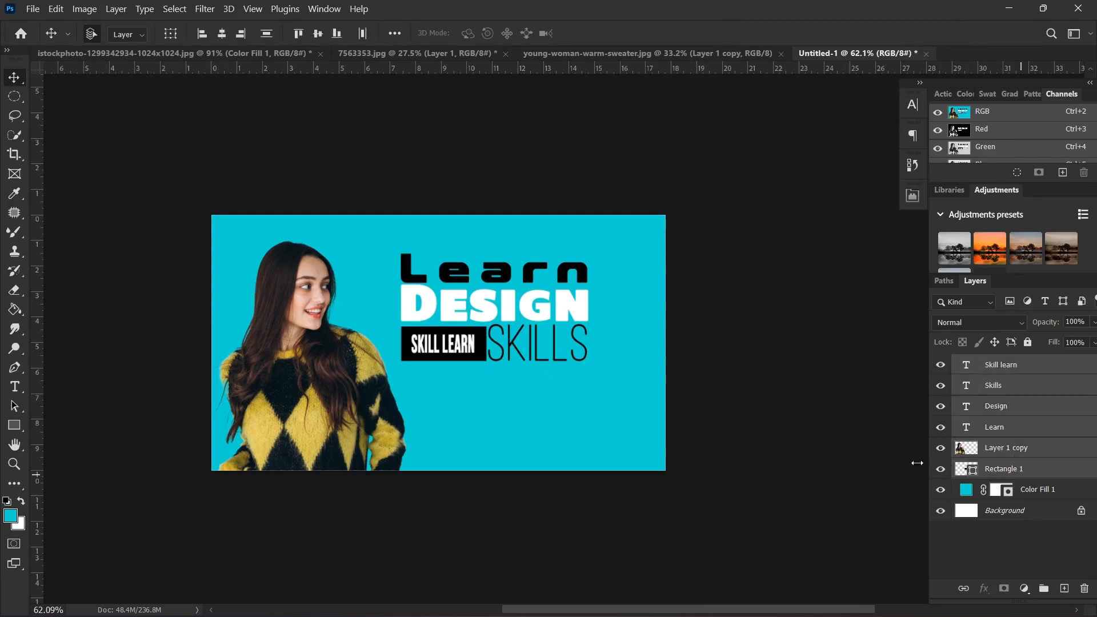
key("ctrl+t")
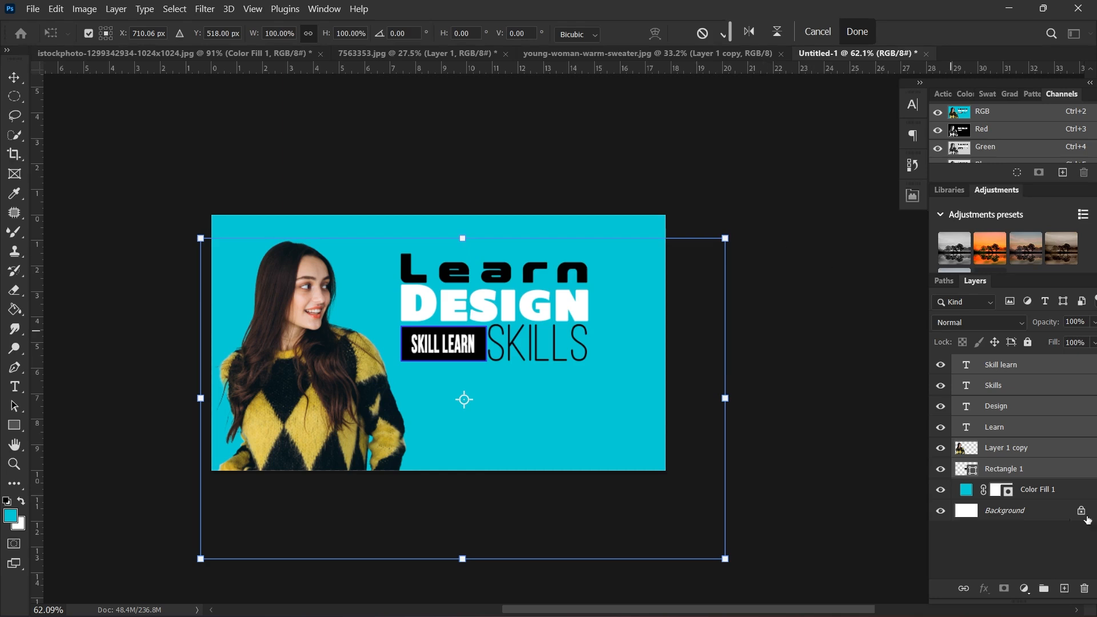
left_click(1032, 453, "ctrl")
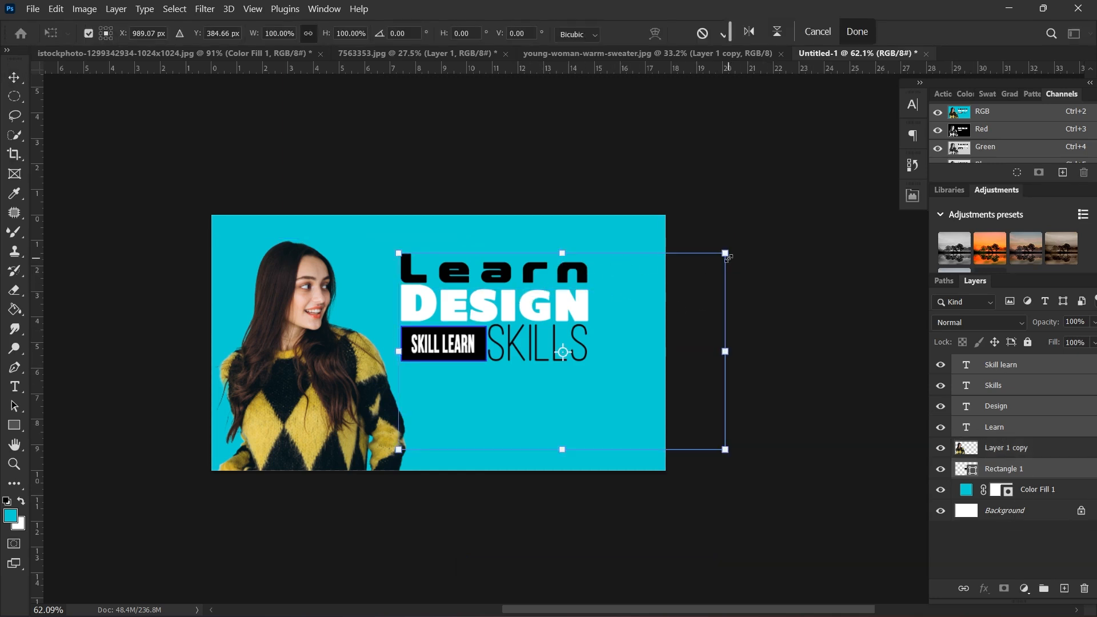
left_click_drag(725, 253, 772, 225)
mouse_move(526, 298)
left_mouse_down()
mouse_move(564, 306)
mouse_move(529, 304)
left_mouse_up()
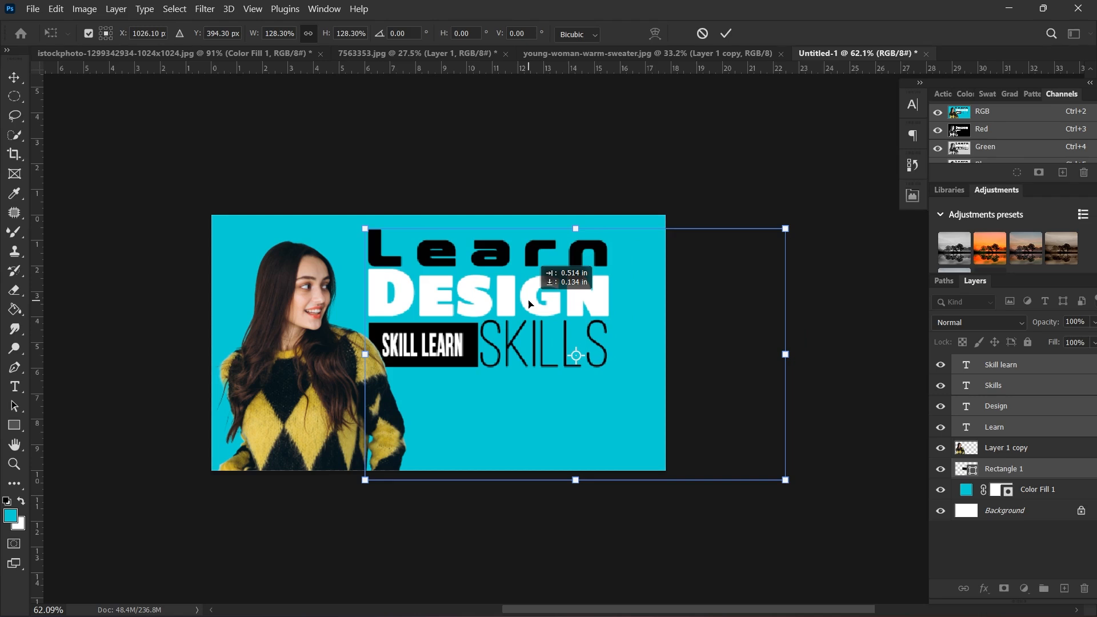
mouse_move(529, 304)
left_mouse_down()
mouse_move(507, 301)
mouse_move(533, 318)
left_mouse_up()
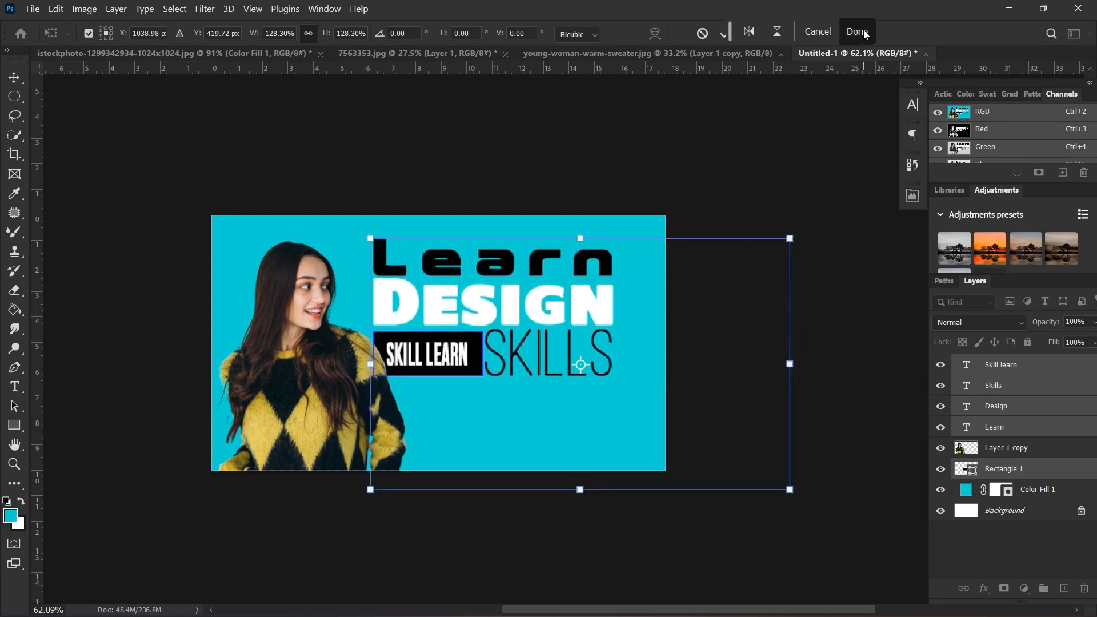
left_click(859, 33)
Duplicate the black label rectangle and place the copy near the canvas's bottom-right corner
scroll(574, 313, "up", 2)
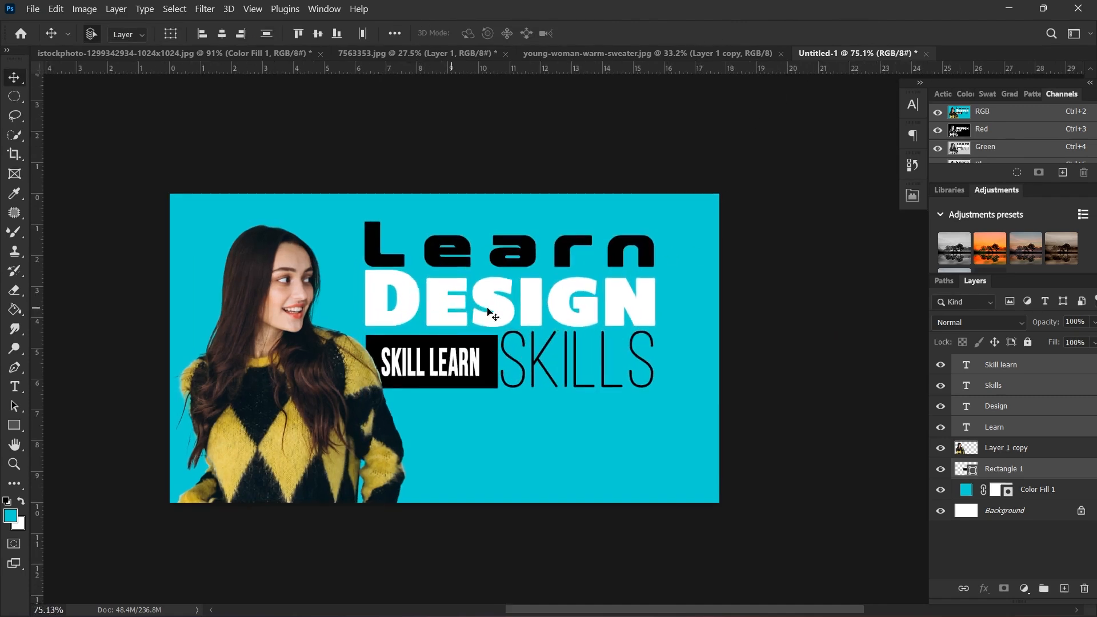
scroll(520, 337, "down", 2)
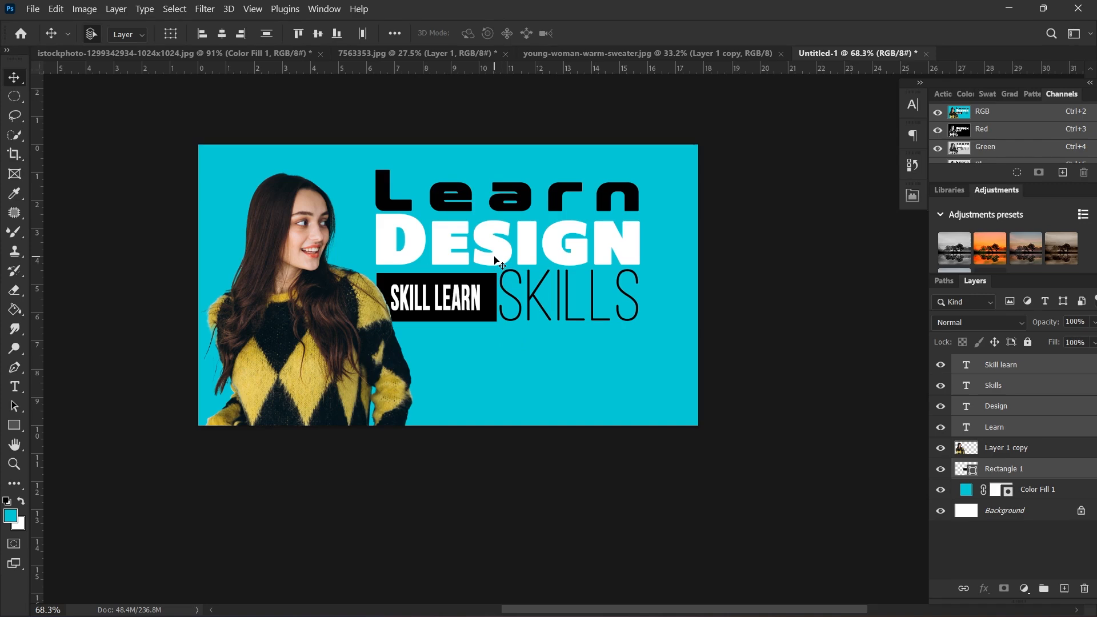
scroll(497, 262, "up", 1)
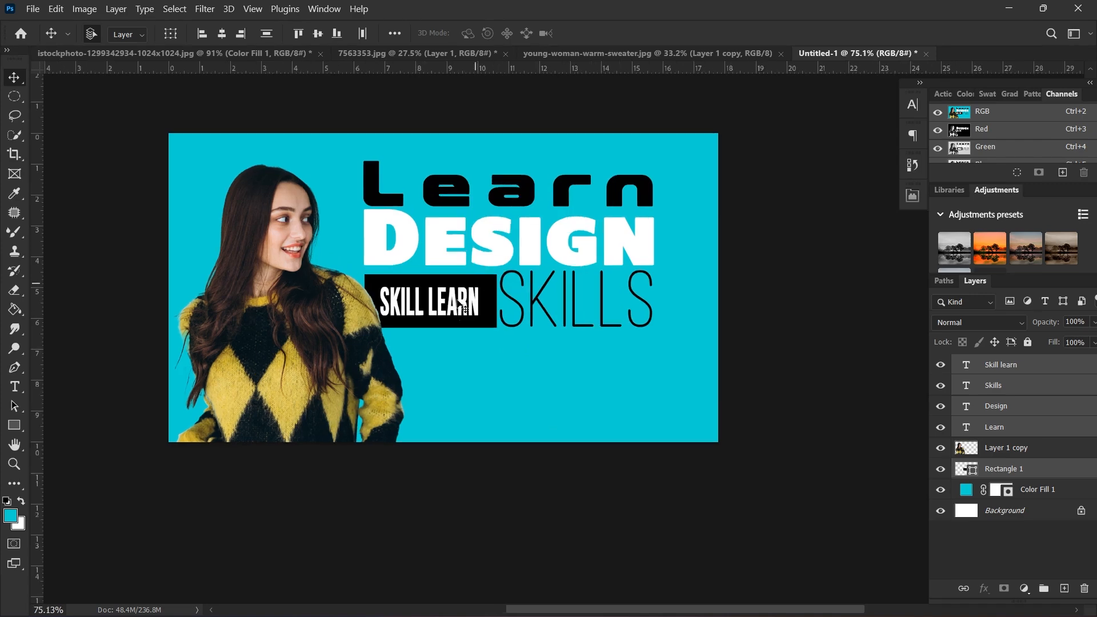
left_click(560, 368)
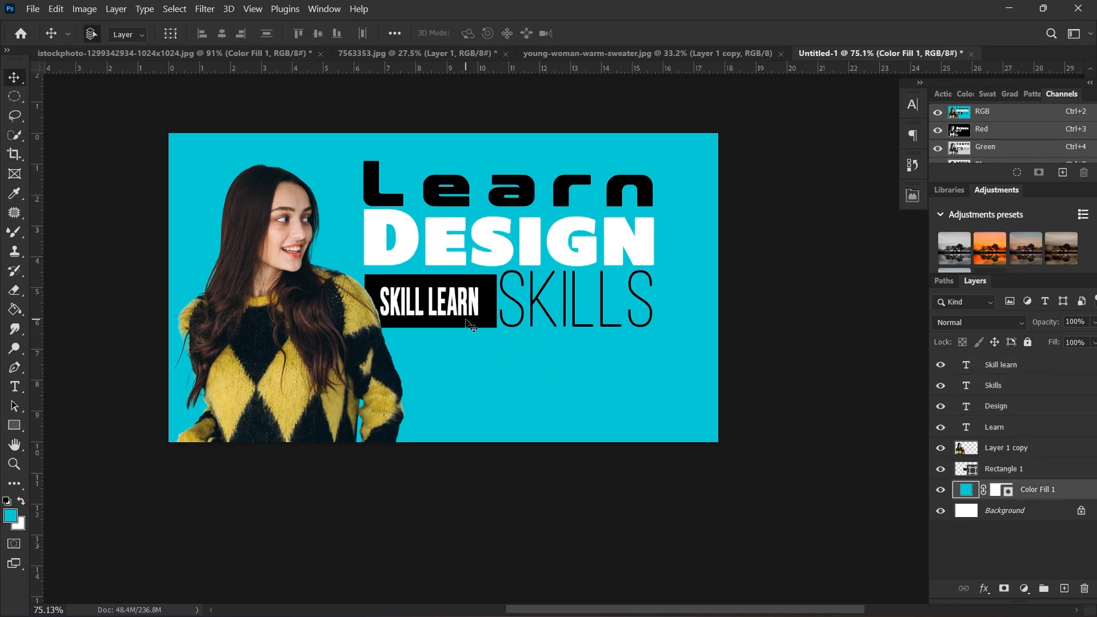
left_click(472, 327)
left_click_drag(467, 320, 718, 412)
Stretch the rectangle copy to about 217% width and reduce its height to form a thin black bar along the canvas bottom
key("ctrl+t")
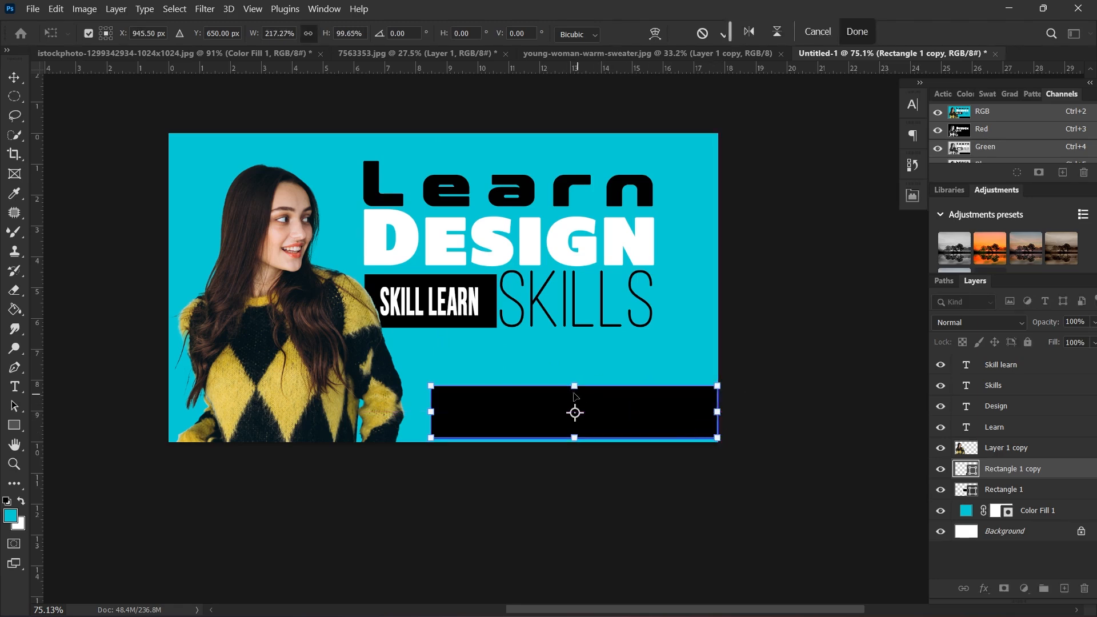
left_click_drag(575, 386, 573, 409)
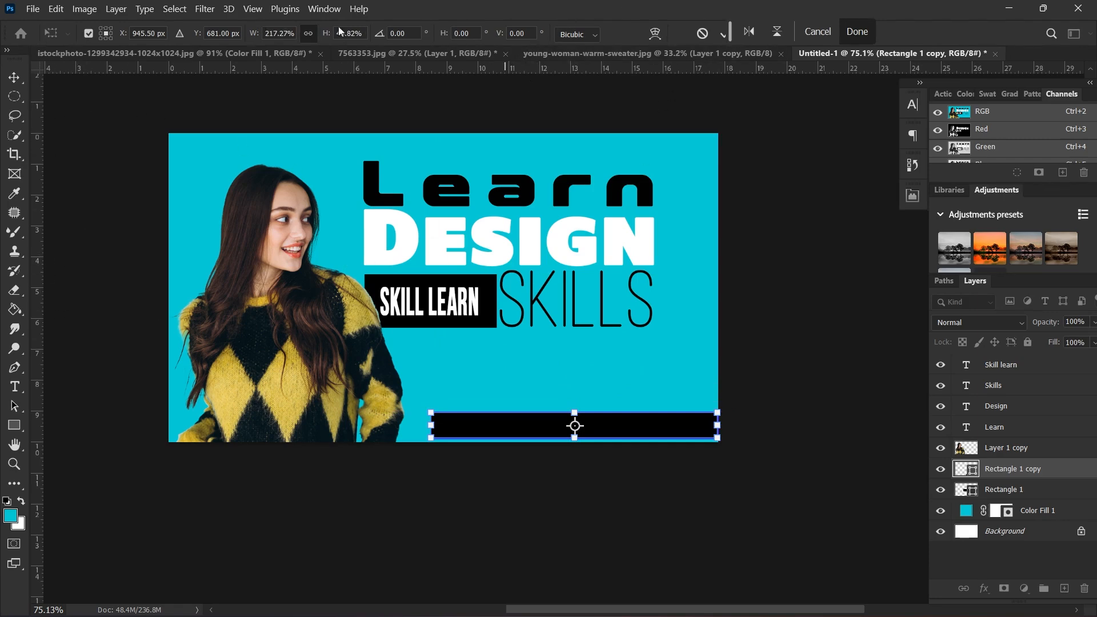
left_click(856, 31)
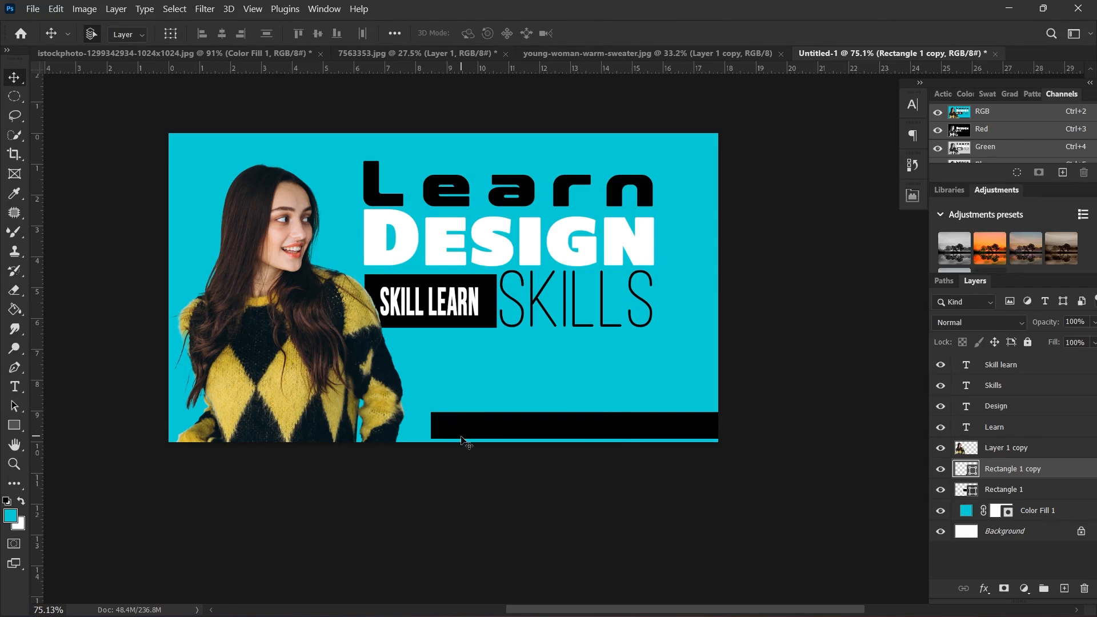
Extend the black bottom bar past the canvas's left edge, accepting its conversion from a live shape to a regular path
key("u")
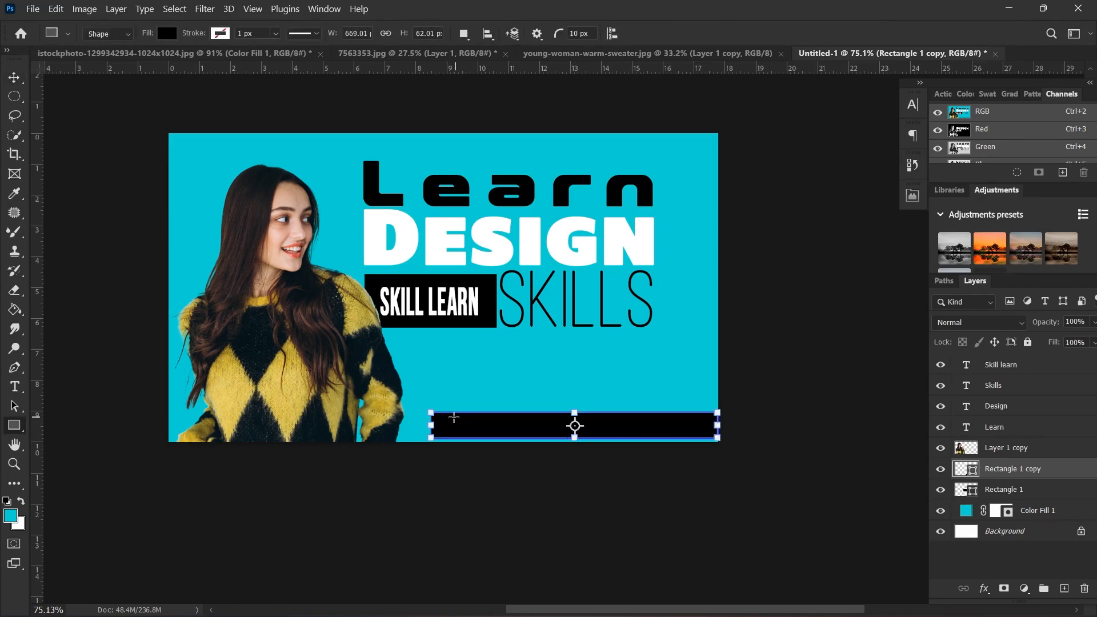
left_click_drag(432, 426, 141, 438)
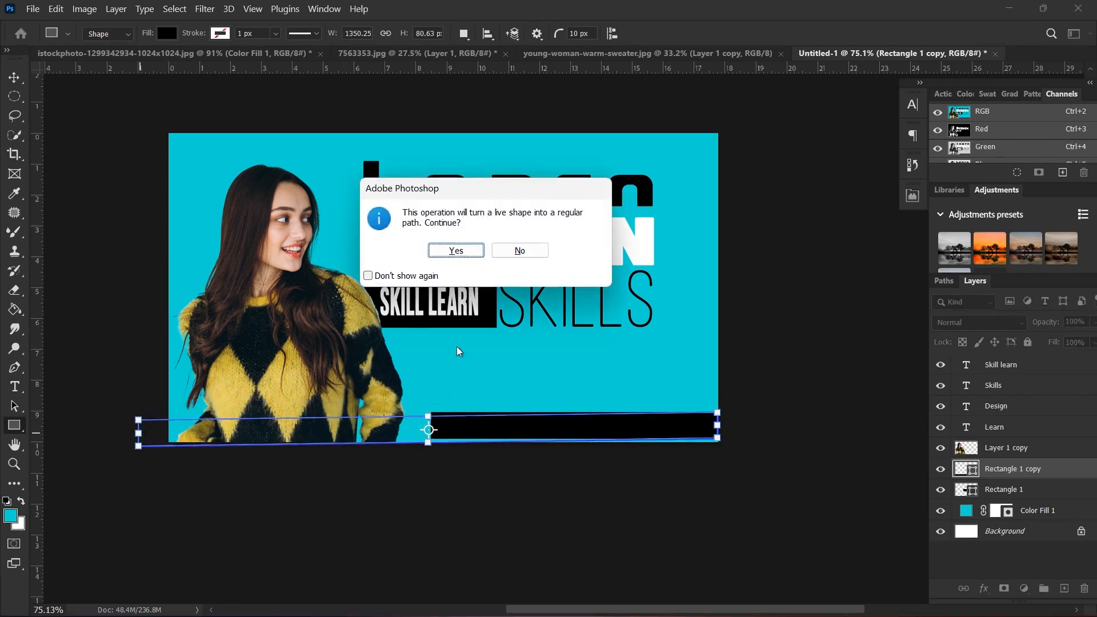
left_click(460, 247)
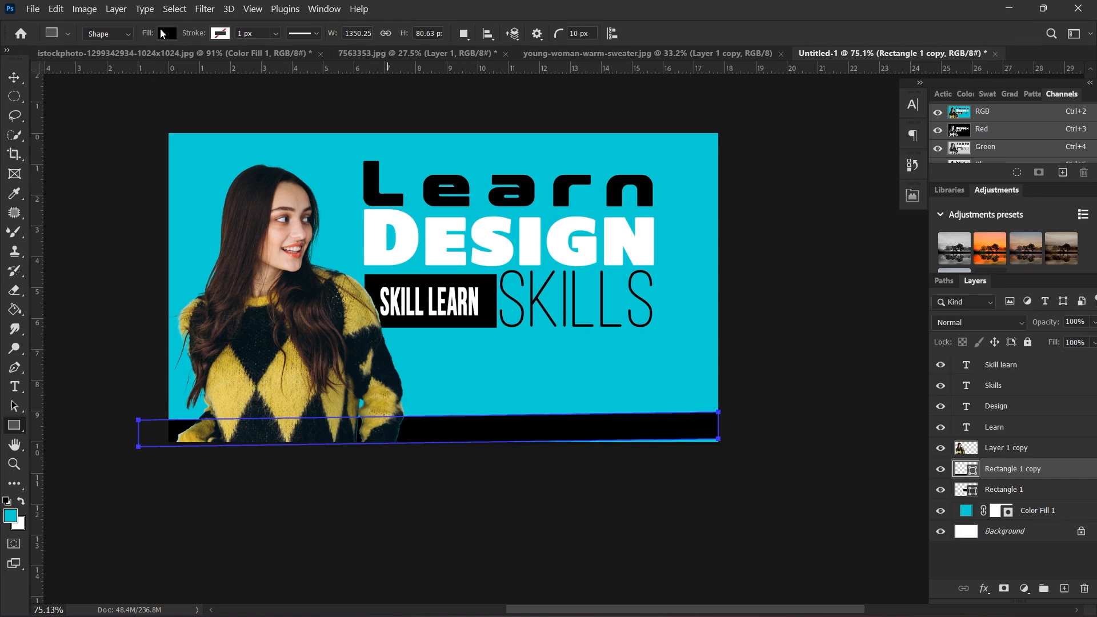
Change the bottom bar's fill colour to red
left_click(166, 33)
left_click(100, 112)
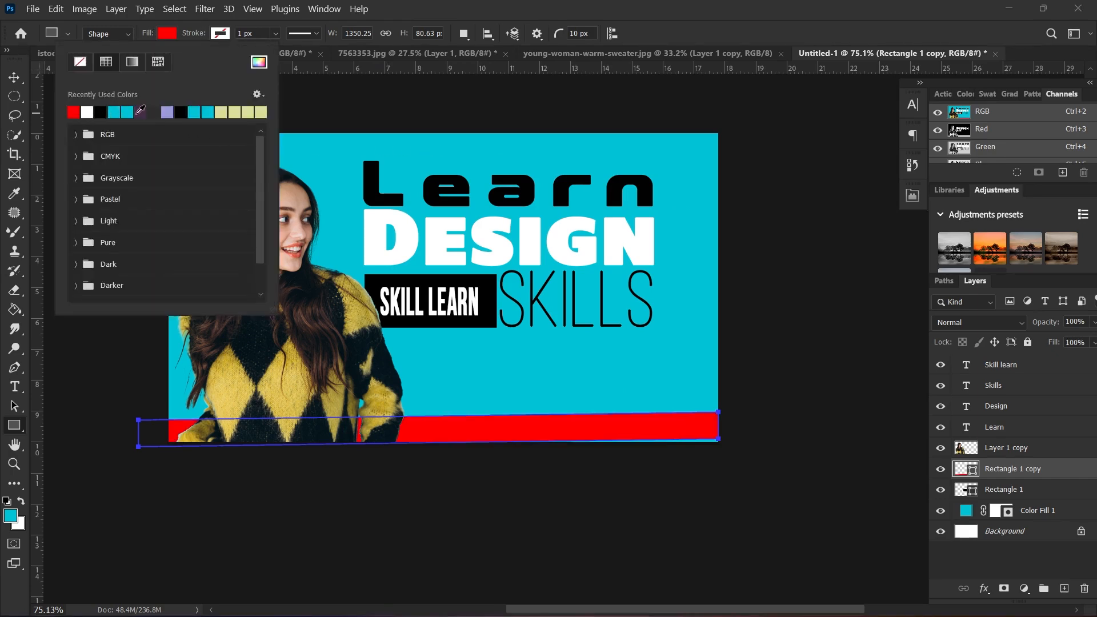
left_click(758, 9)
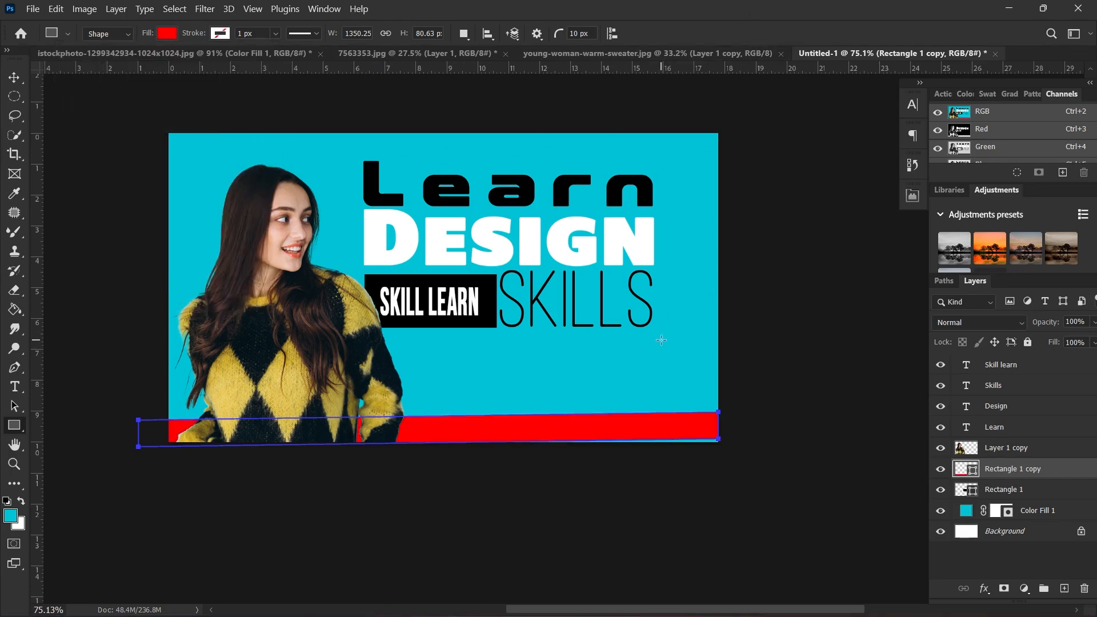
Rotate the red bar by about 0.8° so it lies level along the canvas's bottom edge
key("v")
scroll(516, 327, "up", 1)
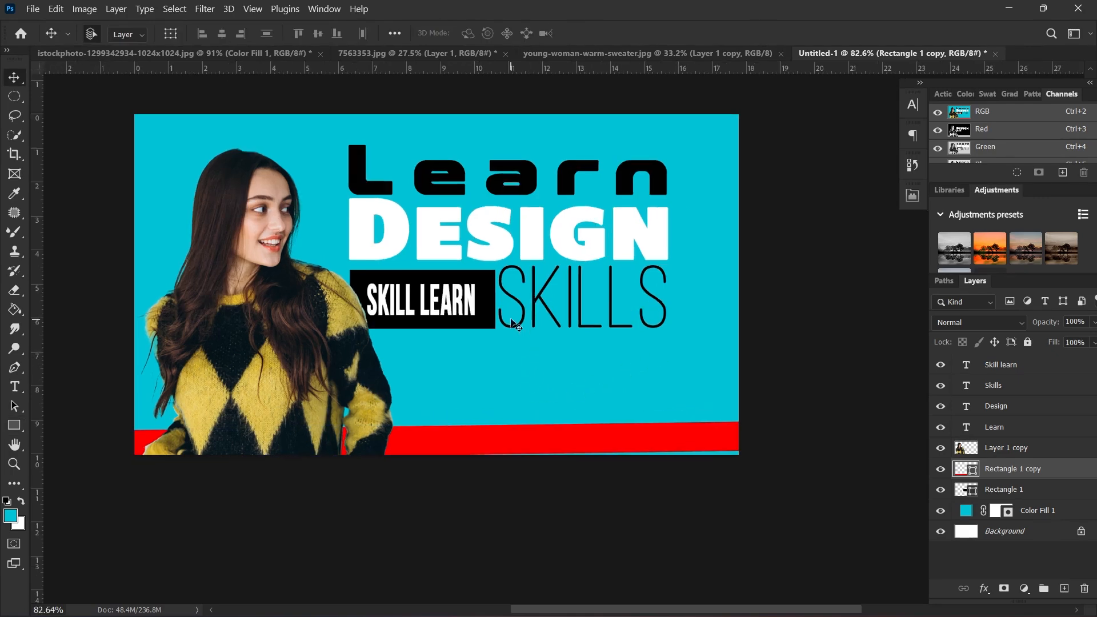
left_click_drag(519, 298, 528, 252)
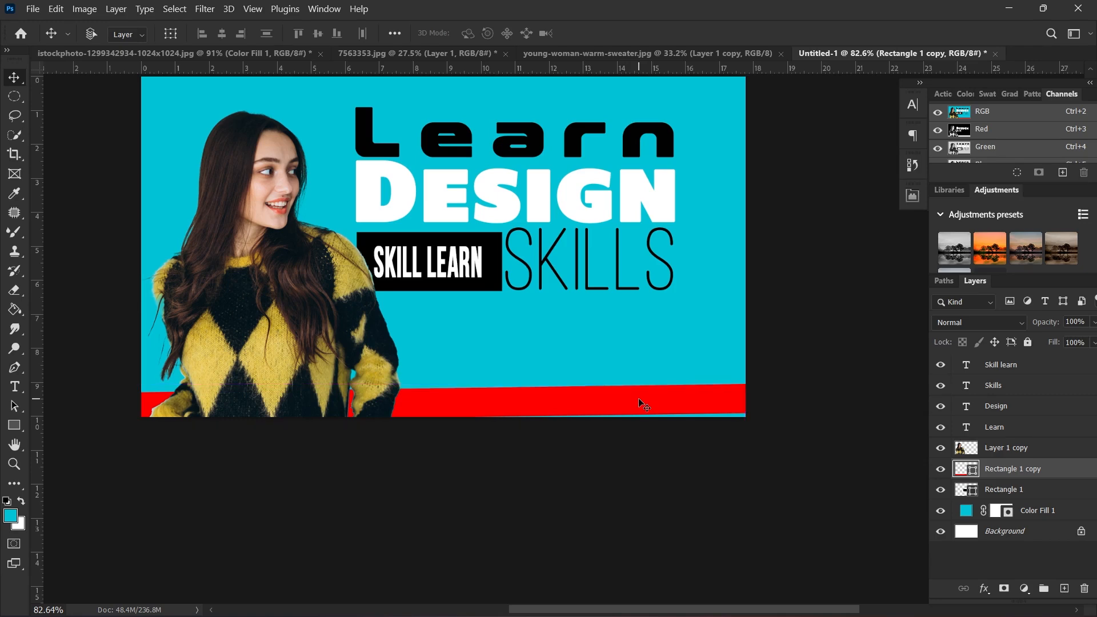
key("ctrl+t")
left_click_drag(716, 355, 714, 344)
left_click(865, 30)
scroll(538, 269, "down", 1)
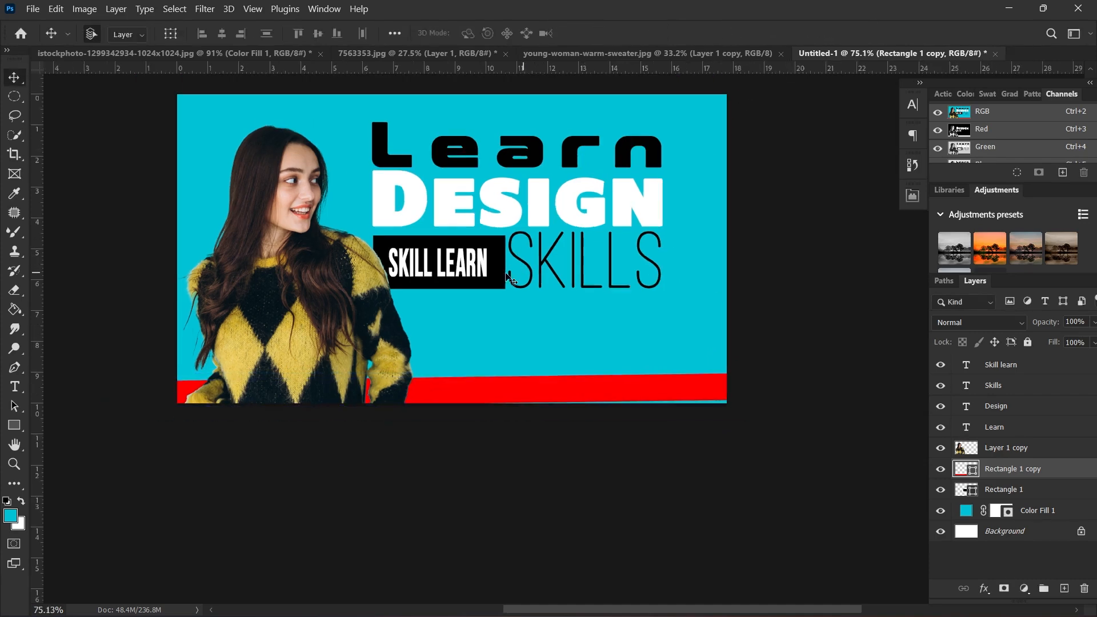
left_click(552, 264)
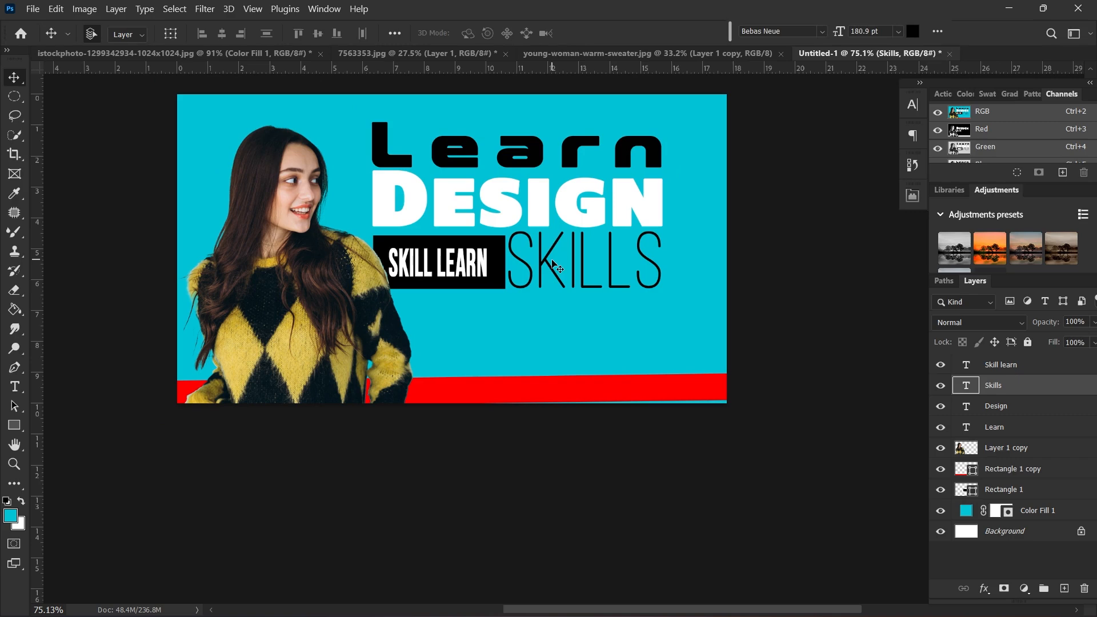
left_click(610, 392)
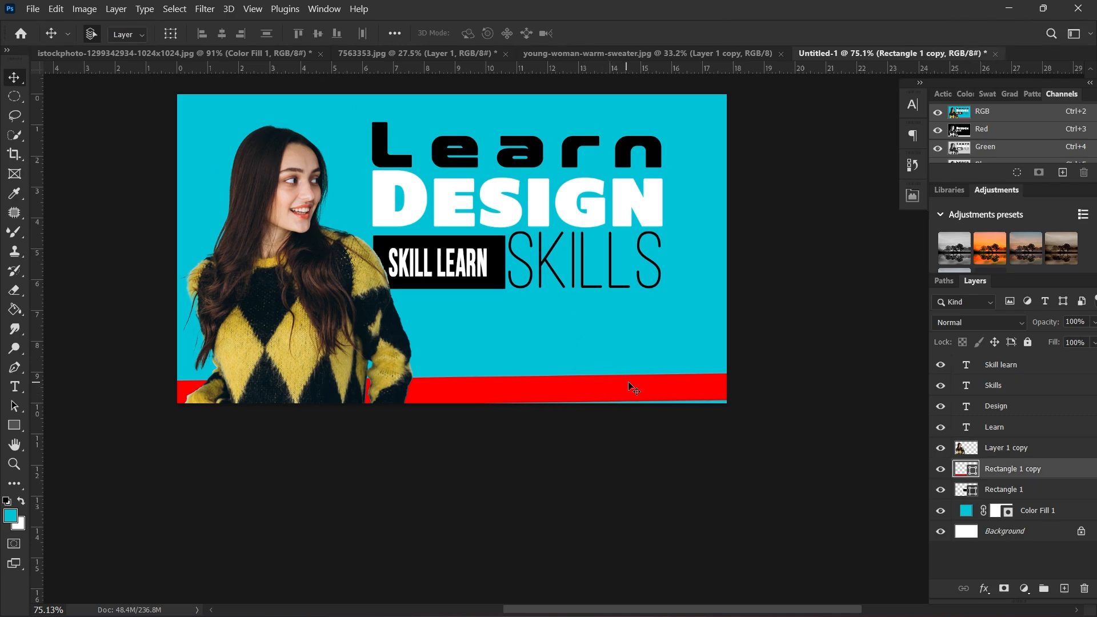
key("ctrl+t")
left_click_drag(737, 347, 735, 341)
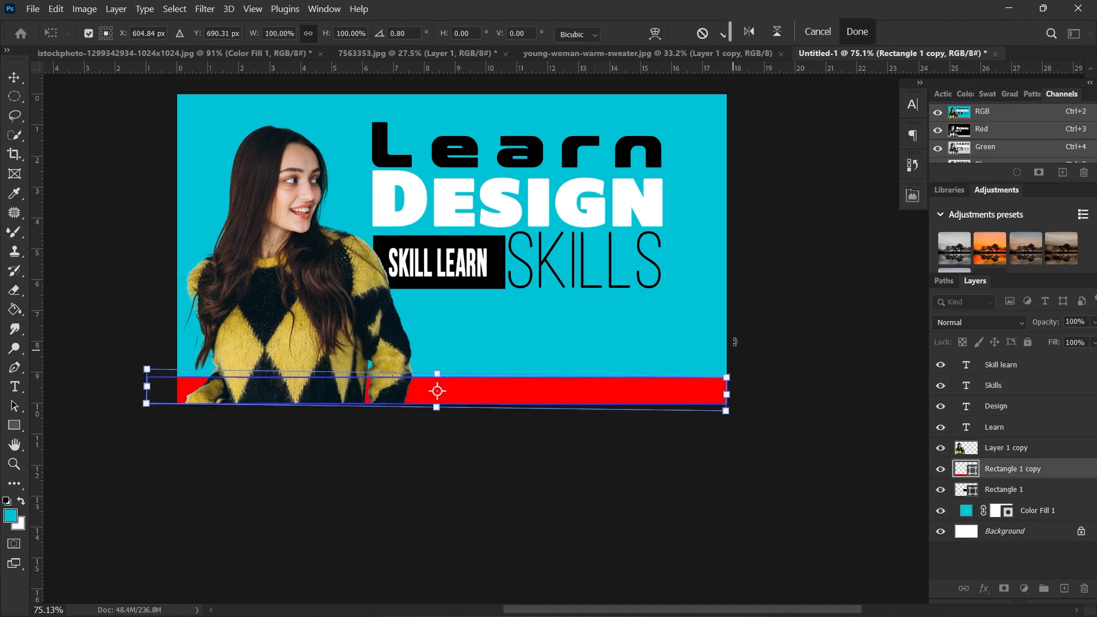
left_click(857, 33)
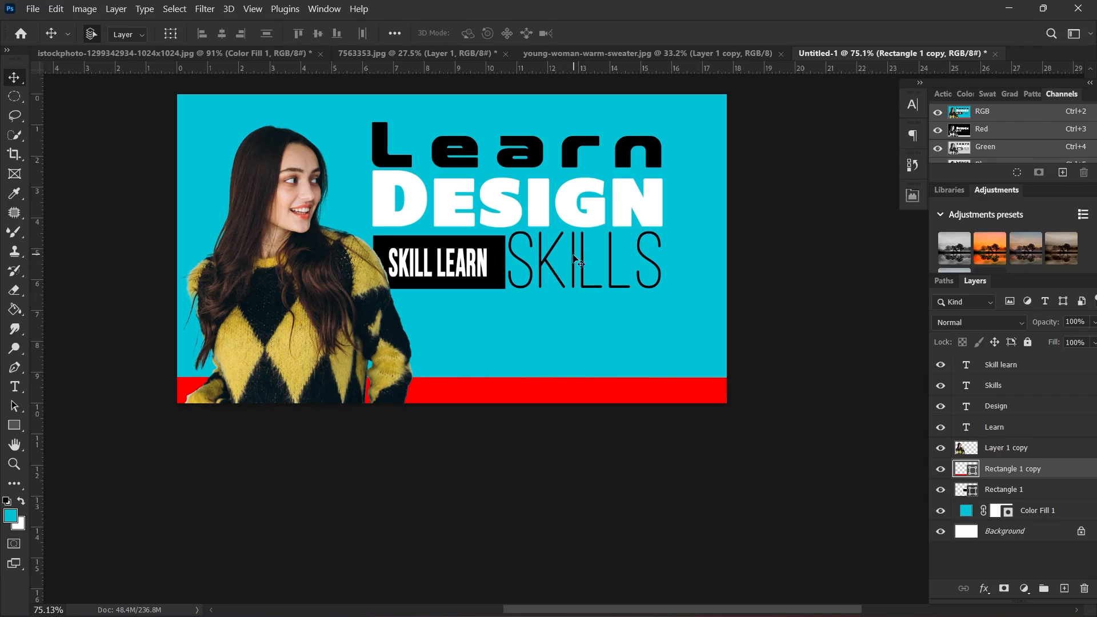
Duplicate the "Skills" text, scale the copy to about 23% and place it on the red bar just beside the woman
left_click(553, 255)
left_click_drag(552, 254, 527, 343)
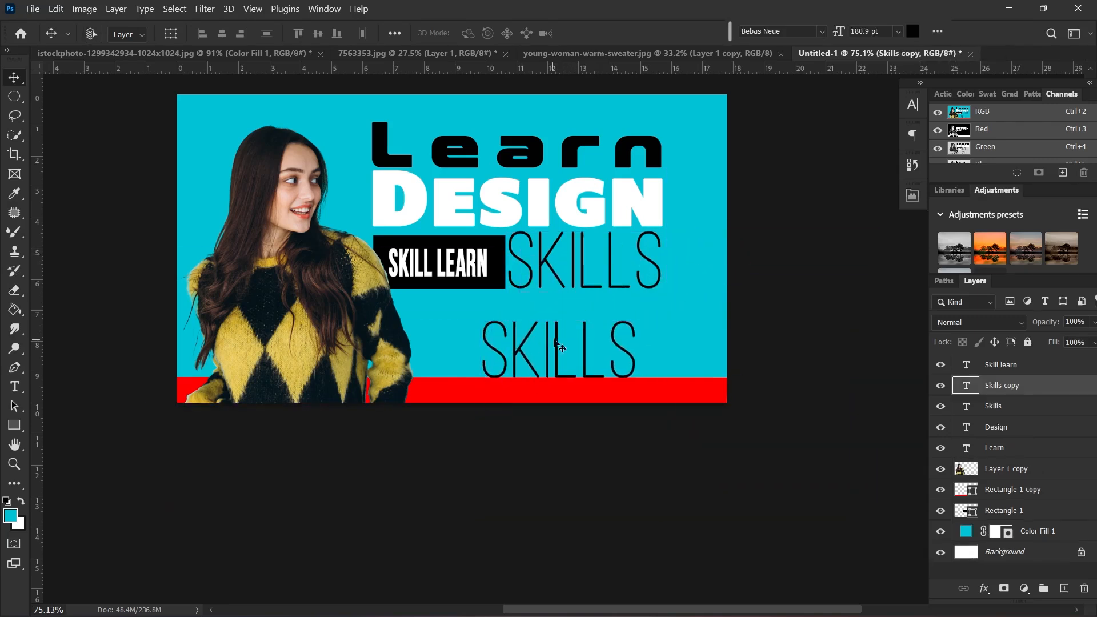
key("ctrl+t")
left_click_drag(851, 311, 709, 389)
scroll(653, 396, "up", 2)
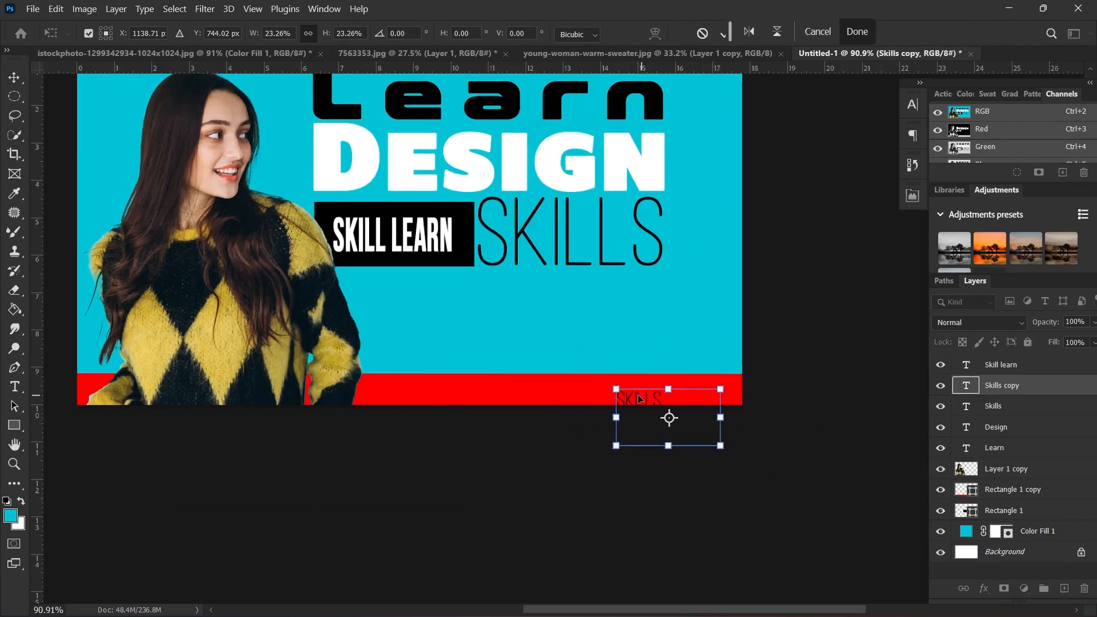
left_click_drag(635, 395, 409, 391)
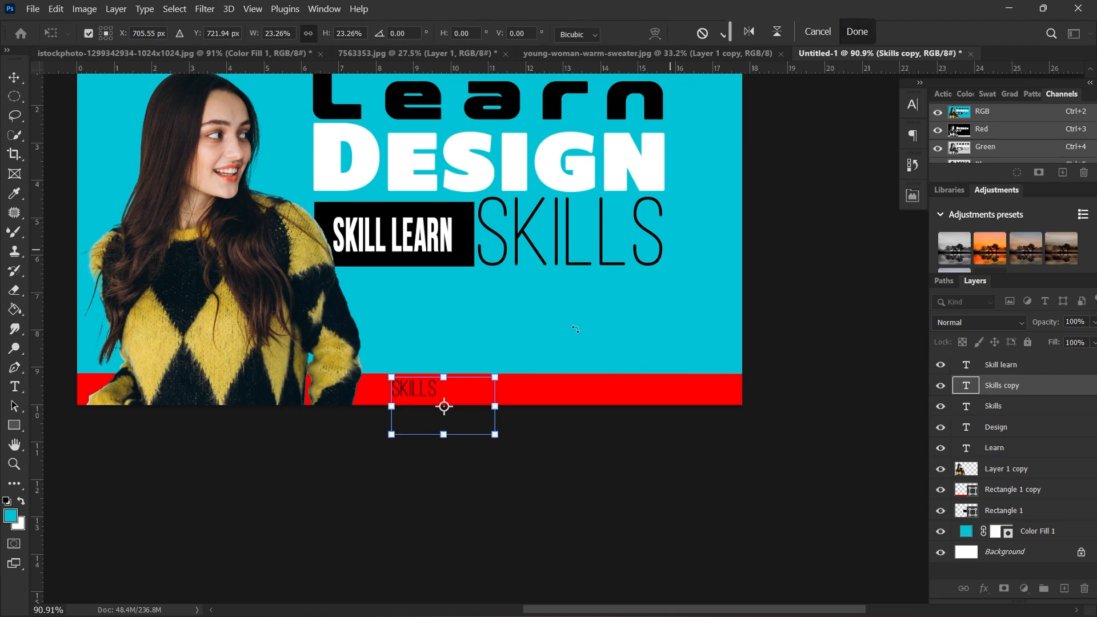
key("Return")
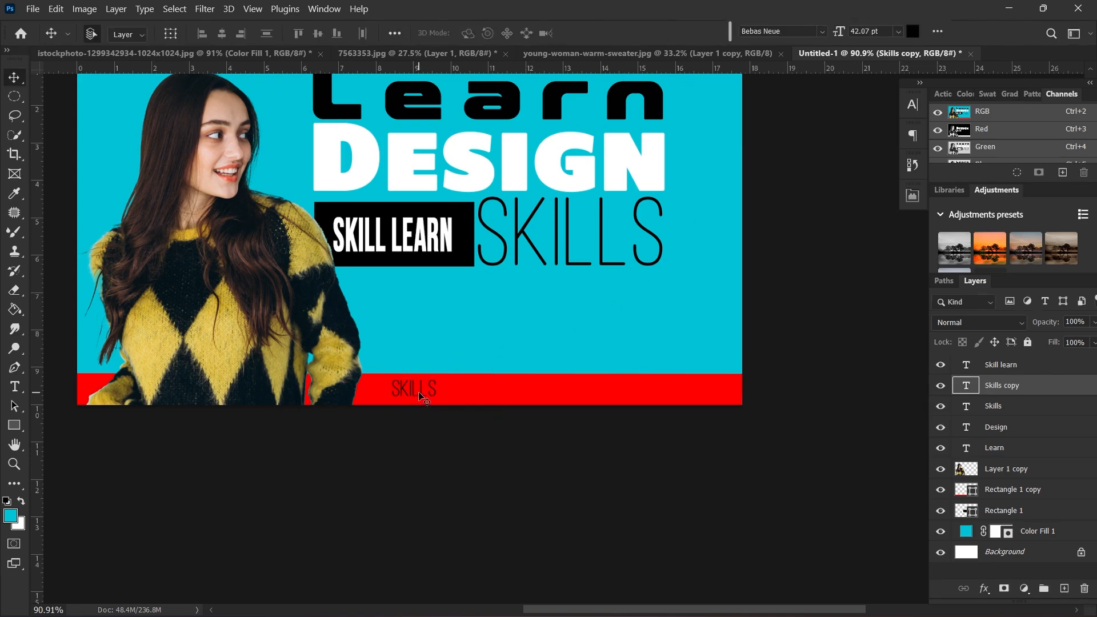
Open the small "Skills" copy for editing and widen its text box to just beyond the canvas's right edge
double_click(421, 391)
scroll(575, 350, "down", 2)
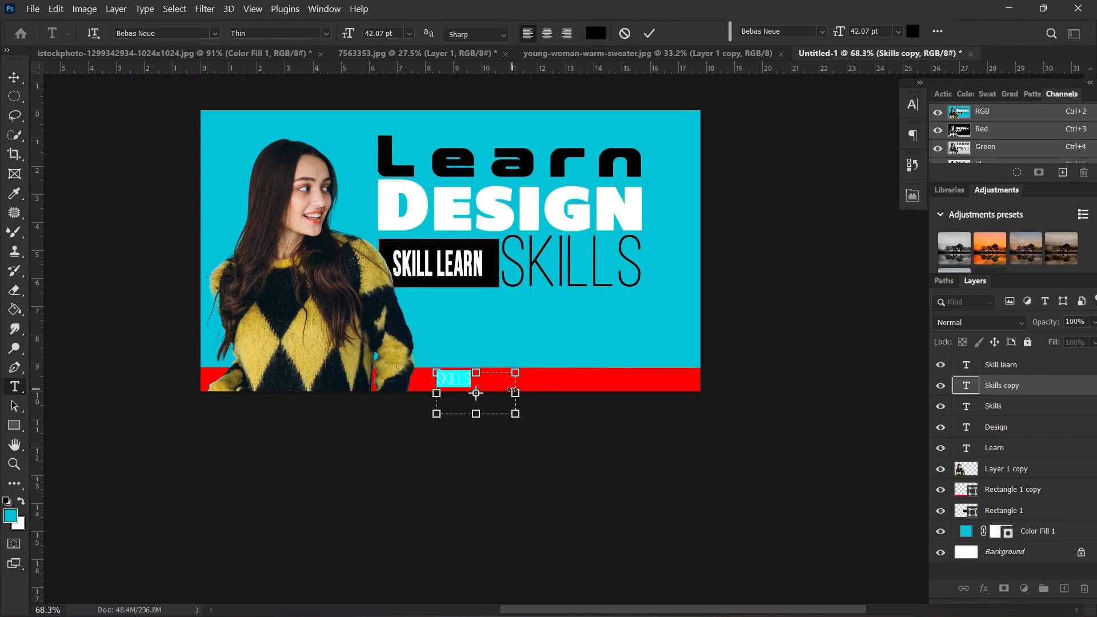
left_click_drag(515, 394, 721, 385)
scroll(475, 387, "up", 2)
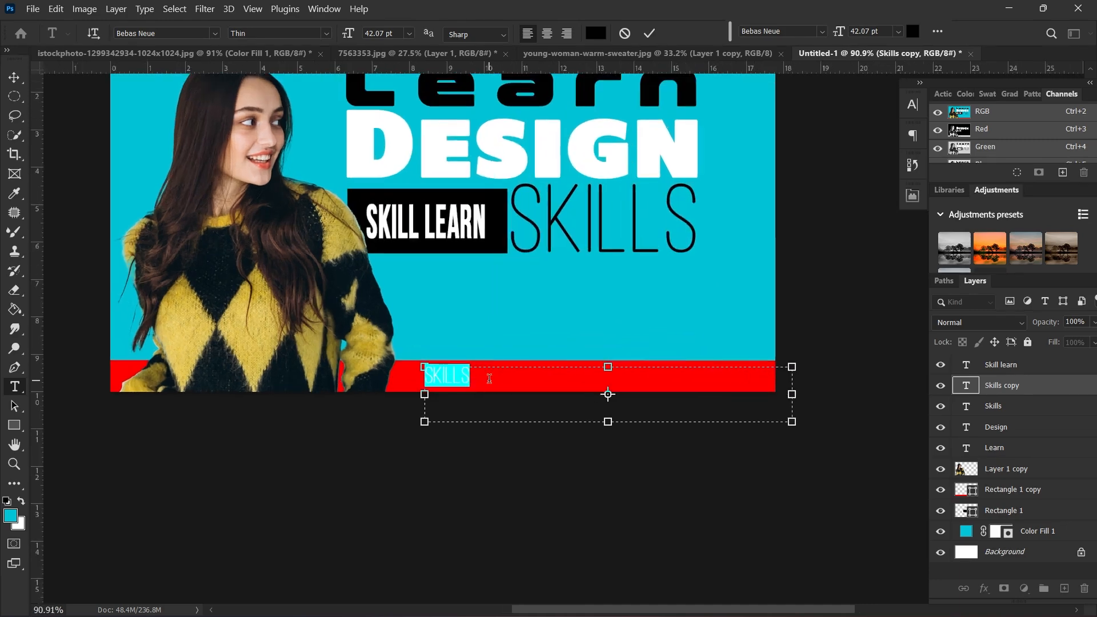
scroll(476, 378, "down", 1)
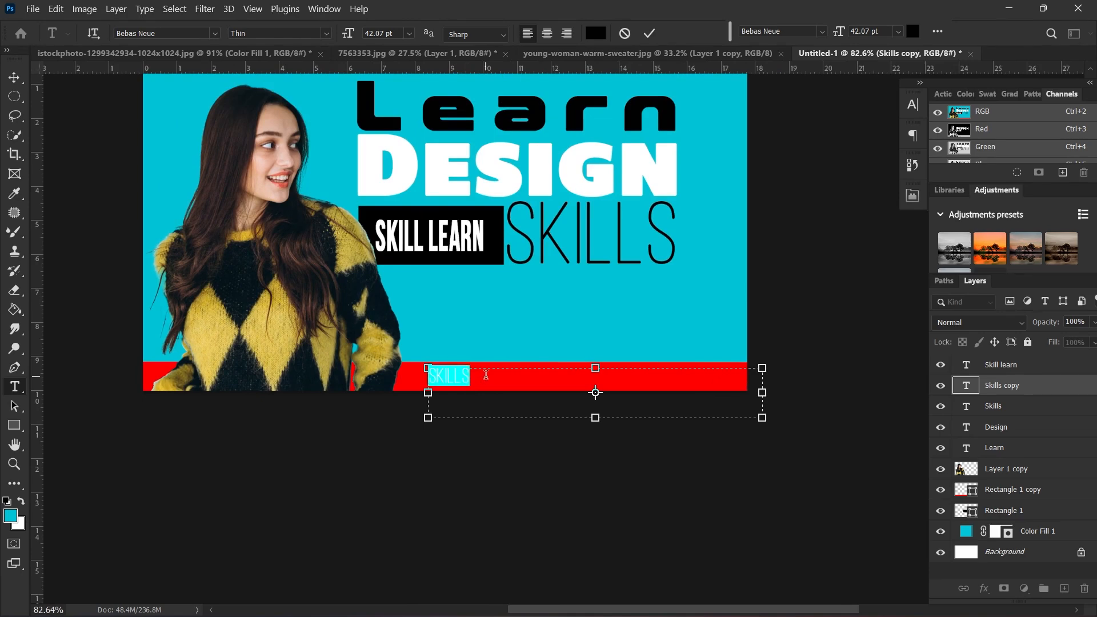
Replace the text on the red bar with "we upload videos every week"
type("WE")
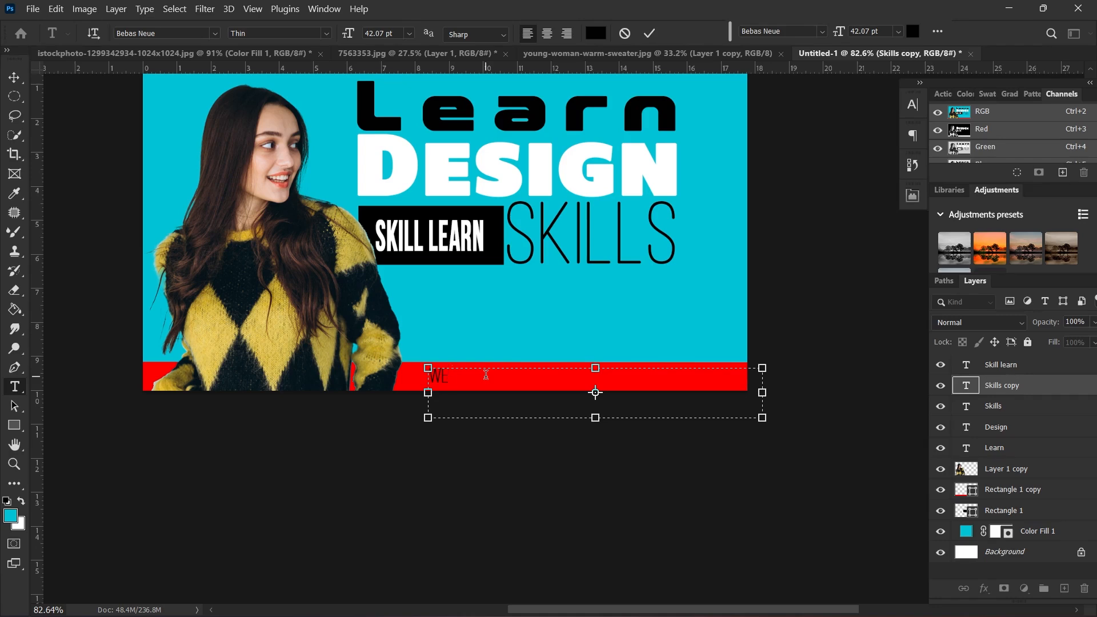
type(" UOPLOAD")
key("BackSpace")
key("BackSpace")
key("BackSpace")
key("BackSpace")
key("BackSpace")
type("PLOAD")
key("BackSpace")
key("BackSpace")
type("VIDEOS")
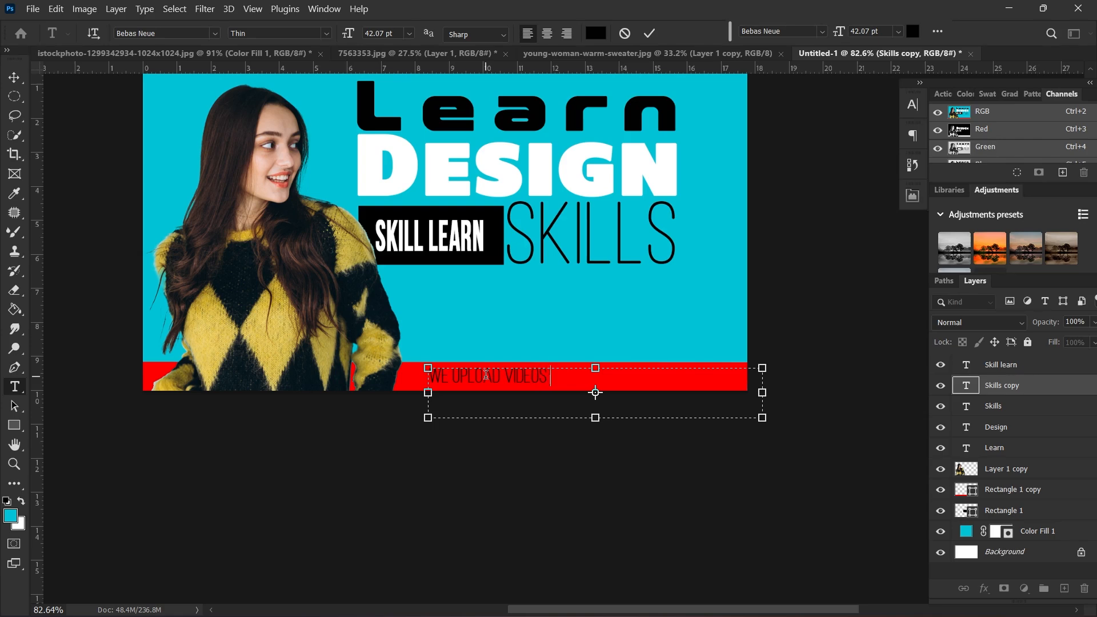
type(" EVERY WEEK")
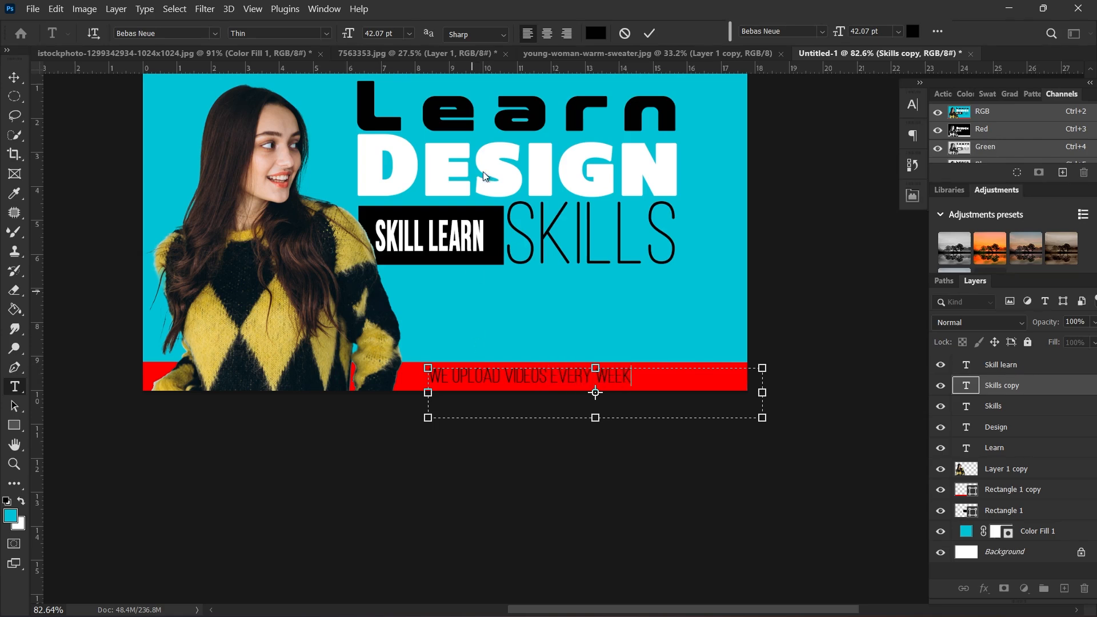
left_click(650, 34)
key("v")
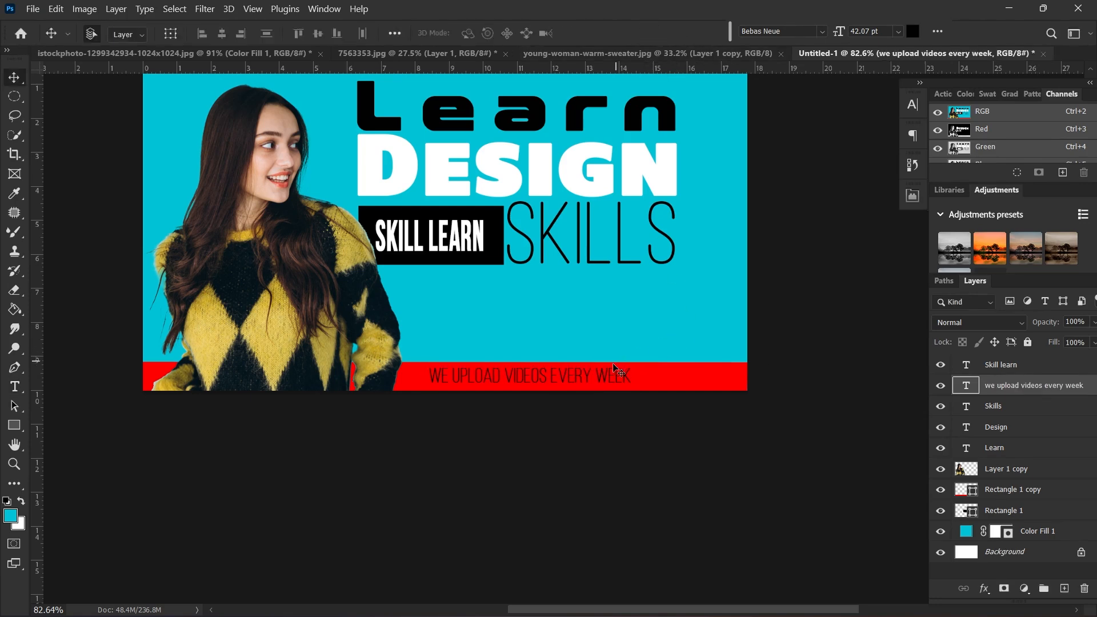
Apply Small Caps to the whole "we upload videos every week" line
scroll(524, 382, "down", 1)
double_click(520, 376)
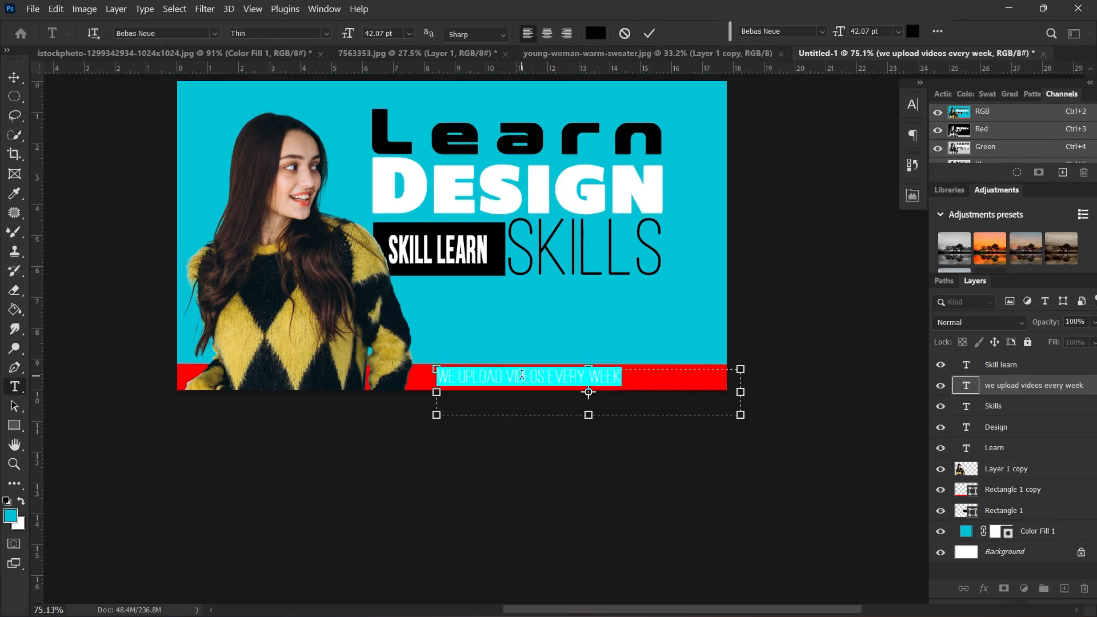
left_click(912, 105)
left_click(868, 150)
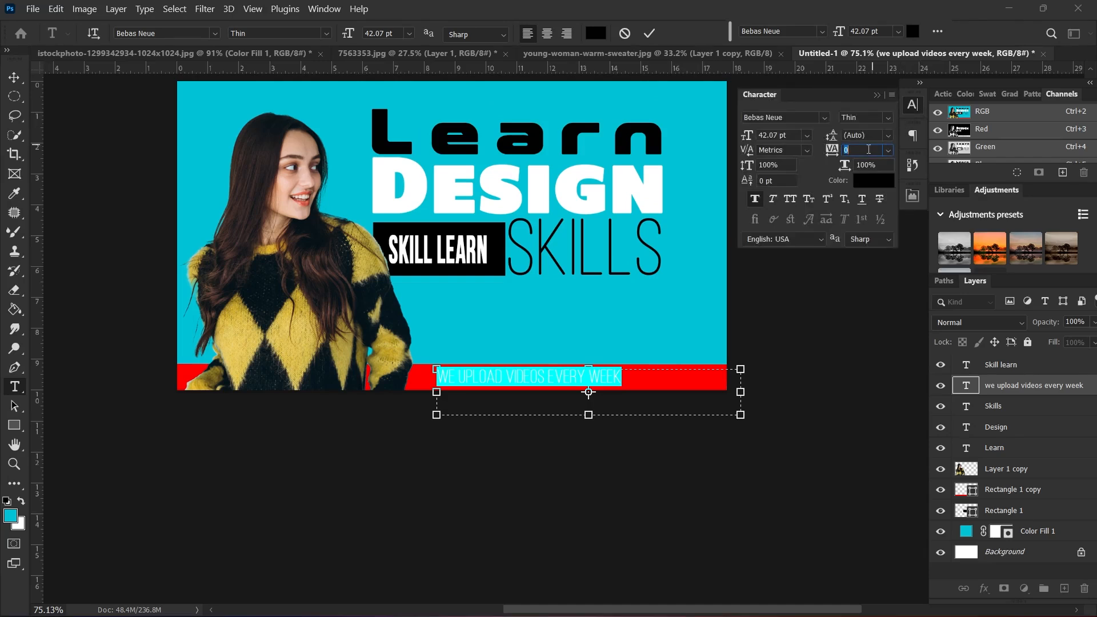
left_click(808, 198)
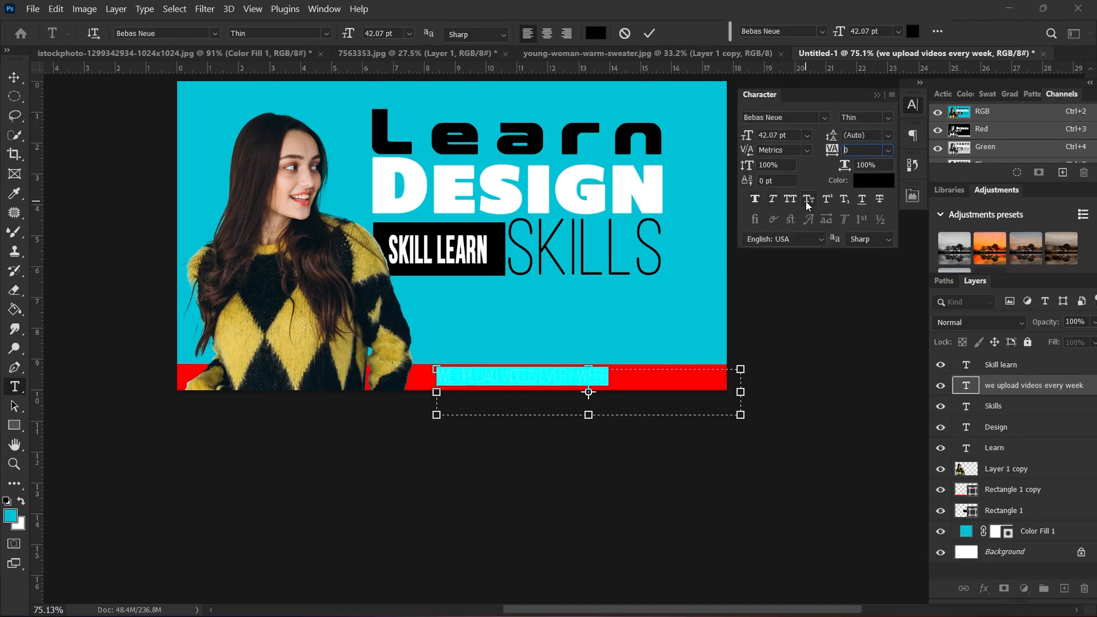
left_click(650, 33)
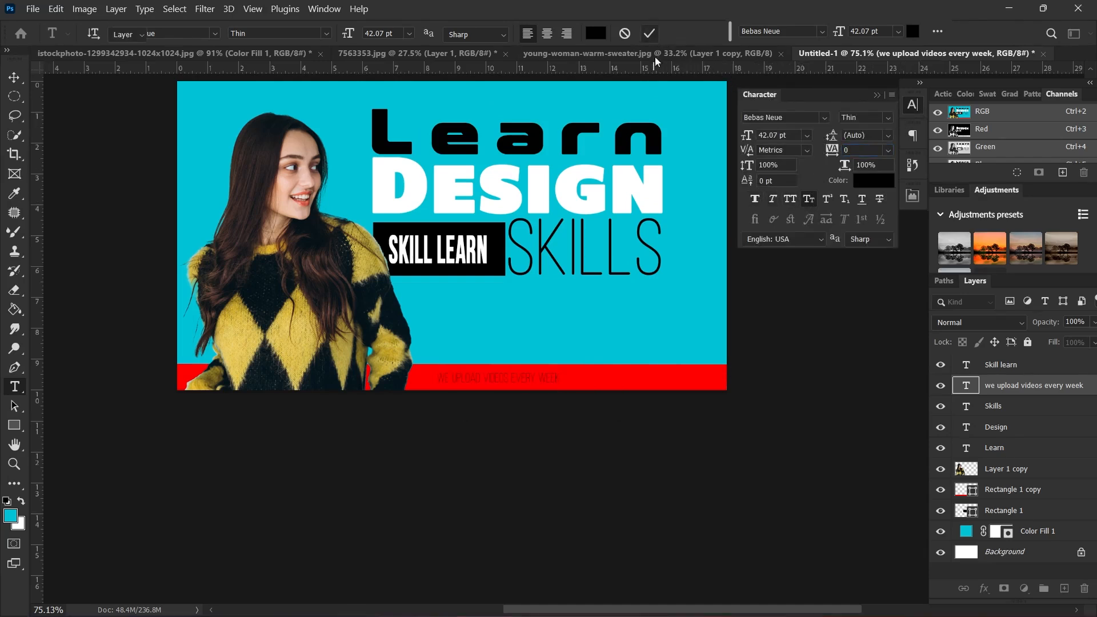
scroll(473, 390, "up", 1)
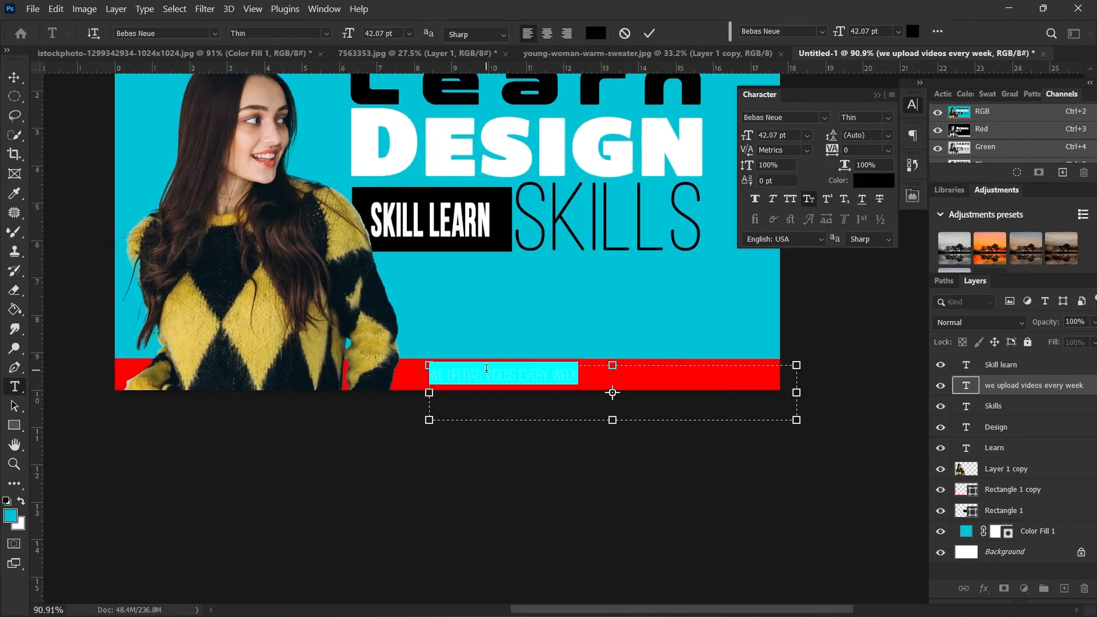
double_click(486, 372)
left_click(807, 211)
type("W")
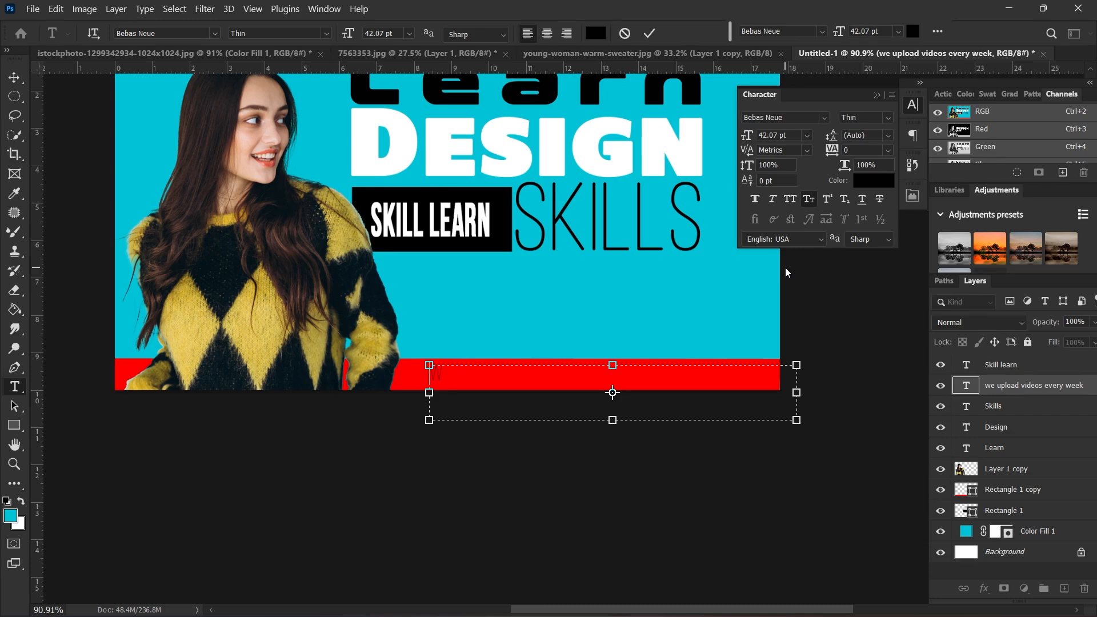
left_click(625, 33)
key("v")
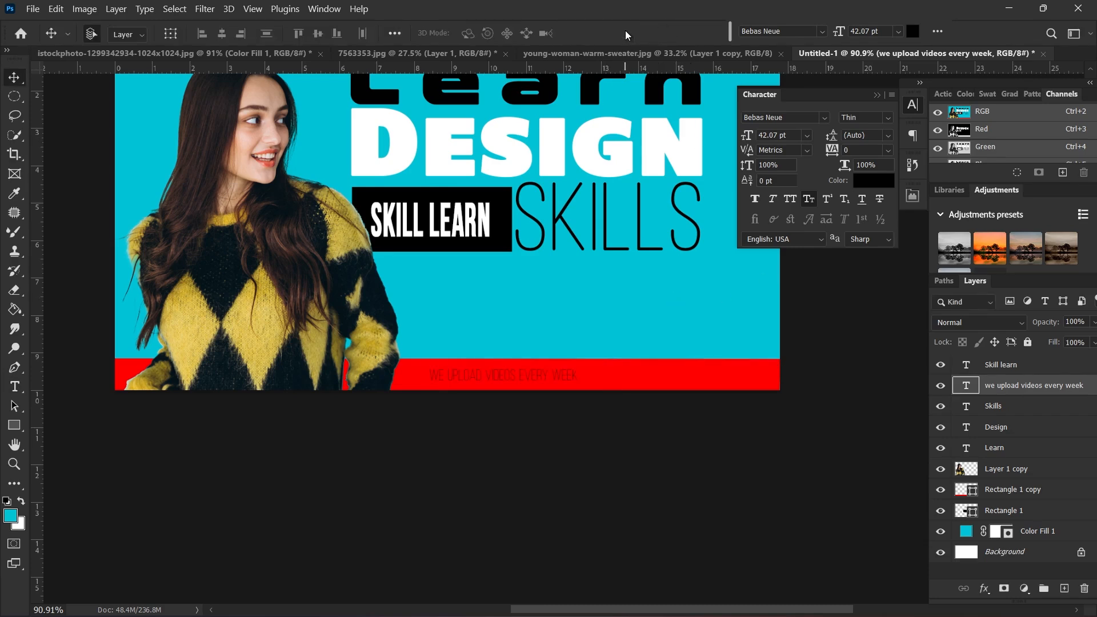
Apply Faux Bold to the whole text line on the red bar
double_click(510, 376)
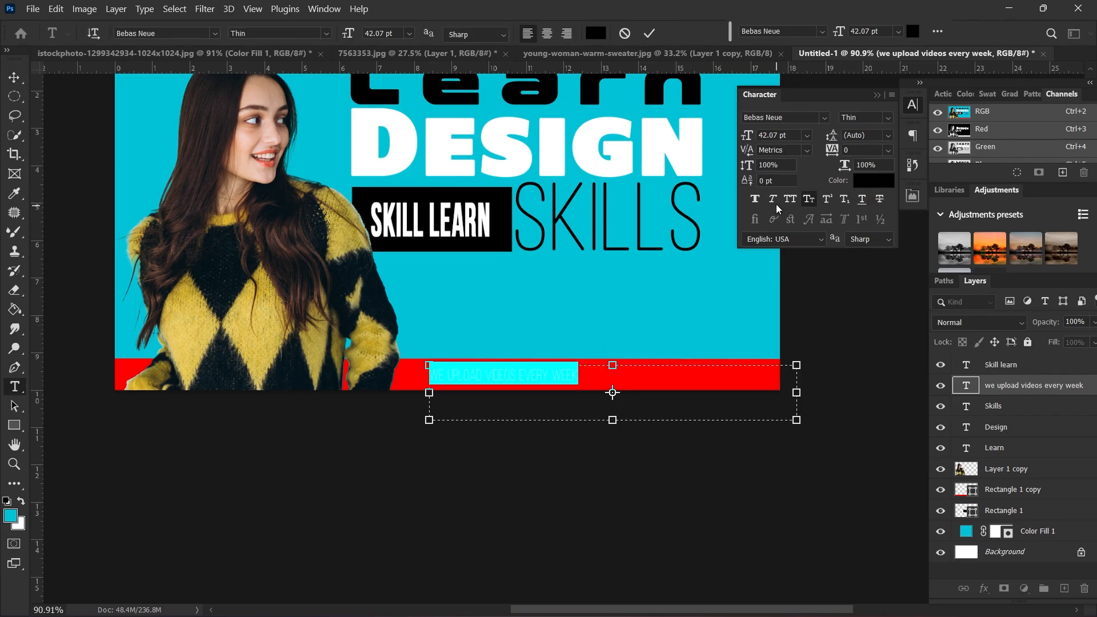
left_click(753, 198)
left_click(649, 33)
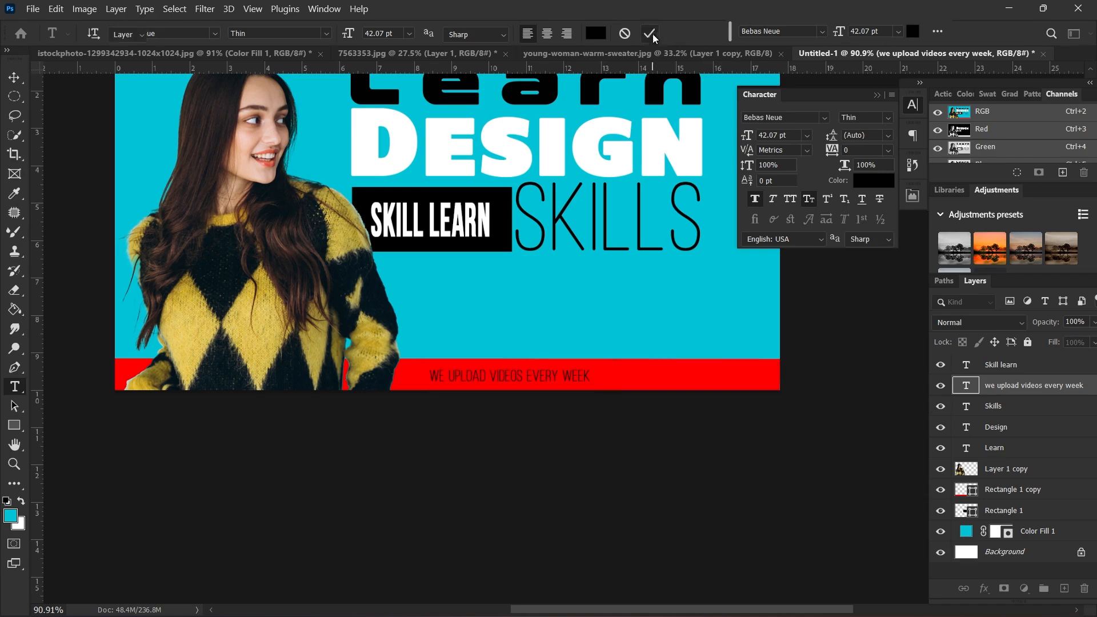
key("v")
scroll(523, 381, "down", 1)
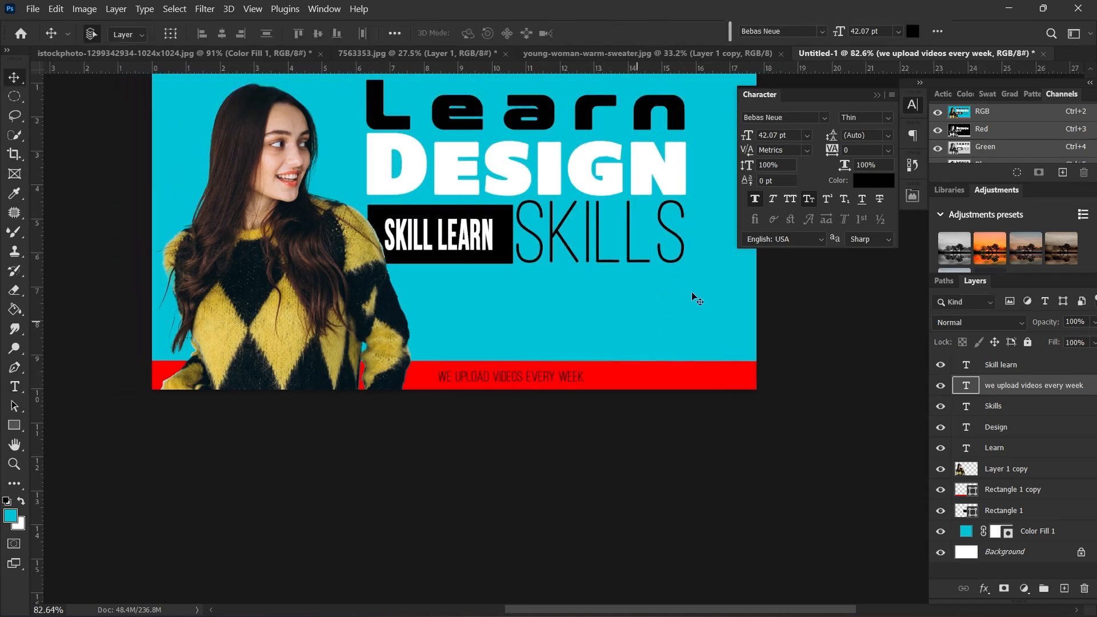
Increase the tracking of the red bar's text line to 720 and nudge the line slightly left towards the woman
left_click_drag(834, 154, 854, 146)
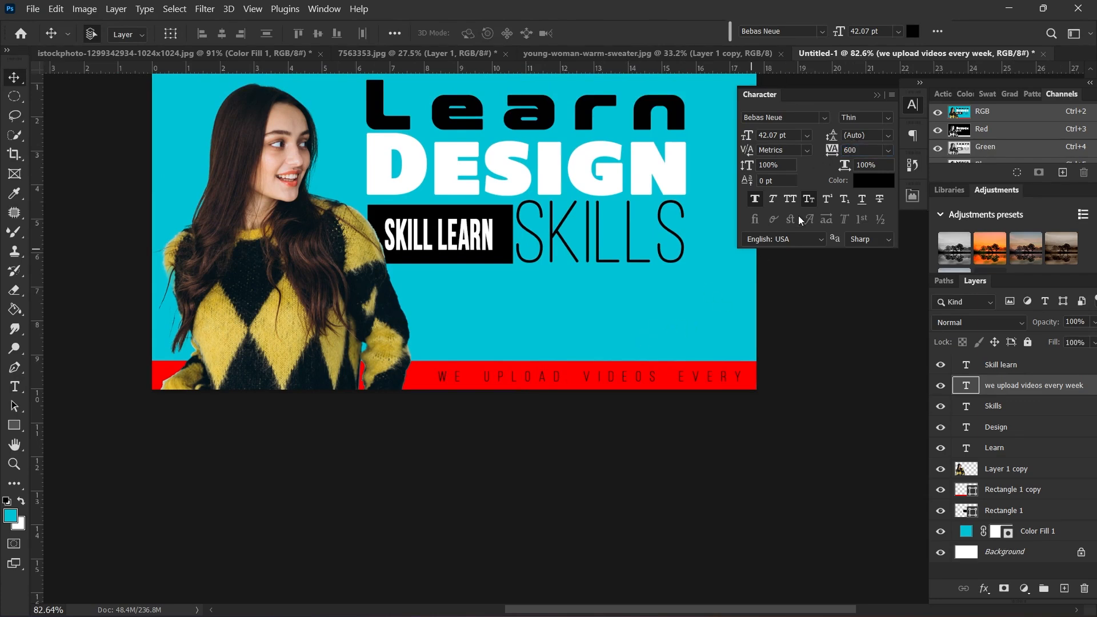
mouse_move(835, 150)
left_mouse_down()
mouse_move(819, 152)
mouse_move(850, 144)
left_mouse_up()
key("Left")
key("Left")
key("Left")
key("Left")
key("Left")
key("Left")
key("Left")
key("Left")
key("Left")
key("Left")
key("Left")
key("Left")
key("Left")
key("Left")
key("Left")
key("Left")
key("Left")
key("Left")
key("Left")
key("Left")
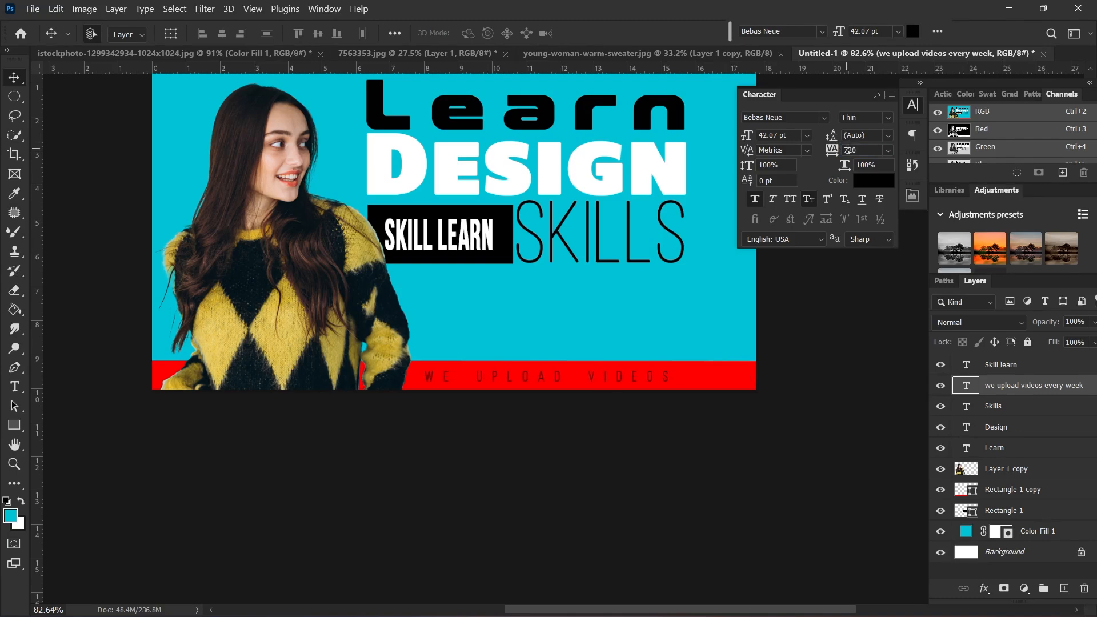
Shift the red bar's text line left until it starts at the woman's sweater, and slightly reduce its tracking
key("Left")
key("Left")
key("Left")
key("Left")
key("Left")
key("Left")
key("Left")
key("Left")
key("Left")
key("Left")
key("Left")
key("Left")
key("Left")
key("Left")
key("Left")
key("Left")
key("Left")
key("Left")
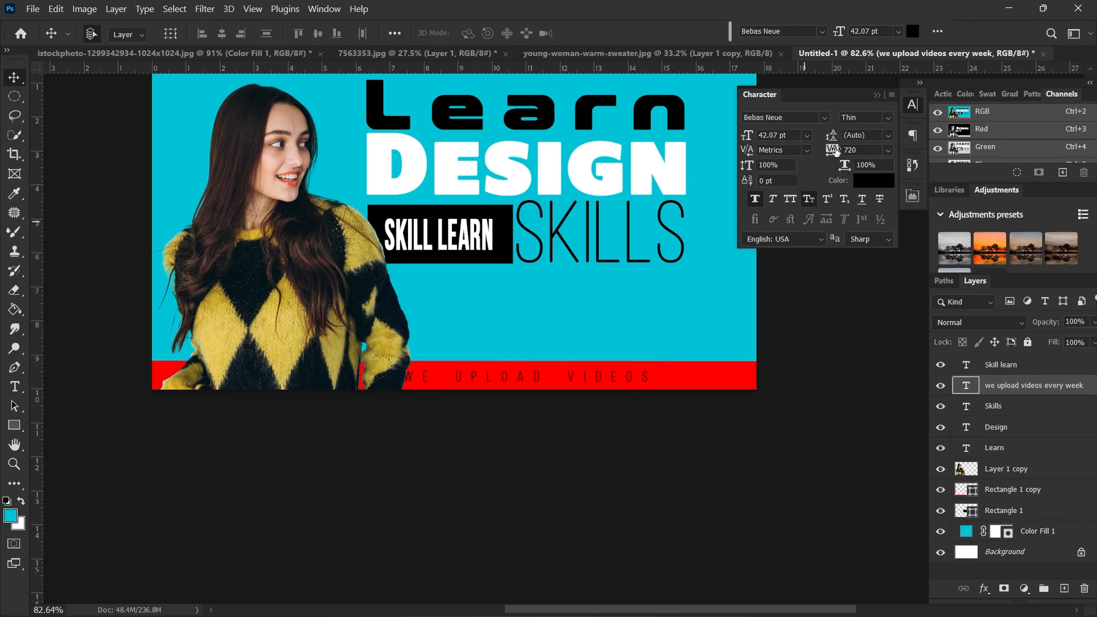
left_click_drag(834, 149, 832, 150)
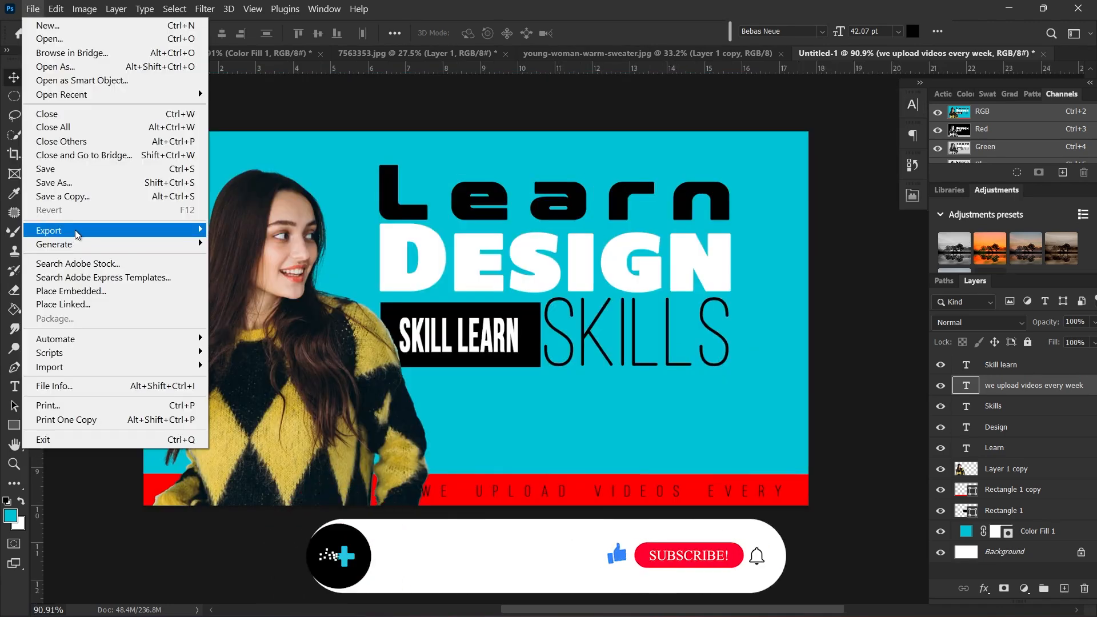
Export the thumbnail as a 1280 x 720 px PNG named Untitled-1.png to the Desktop
mouse_move(75, 230)
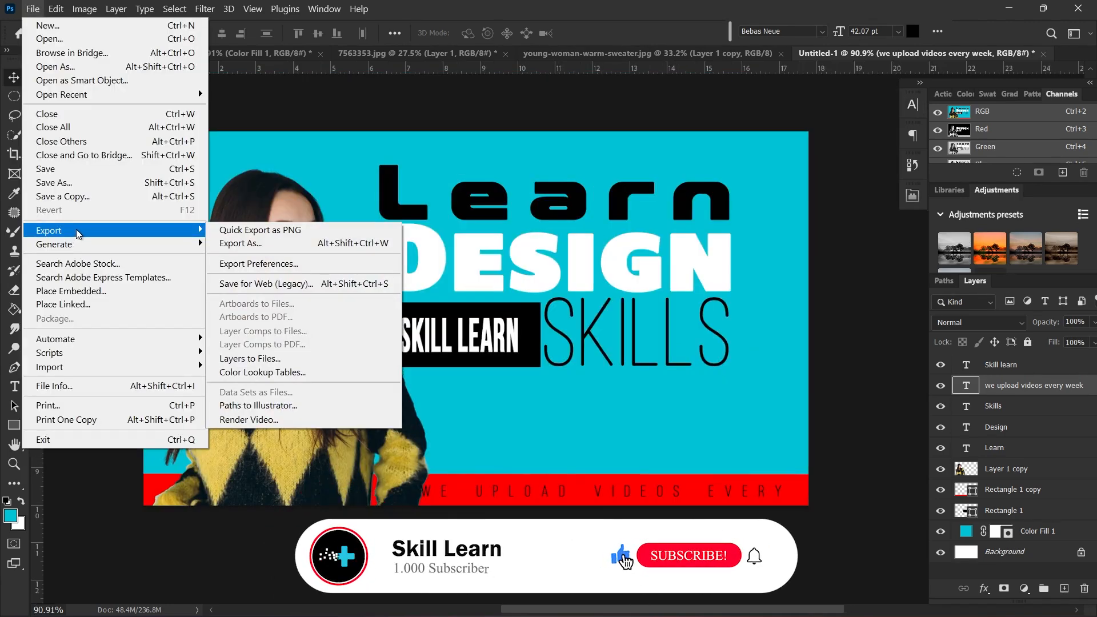
left_click(266, 244)
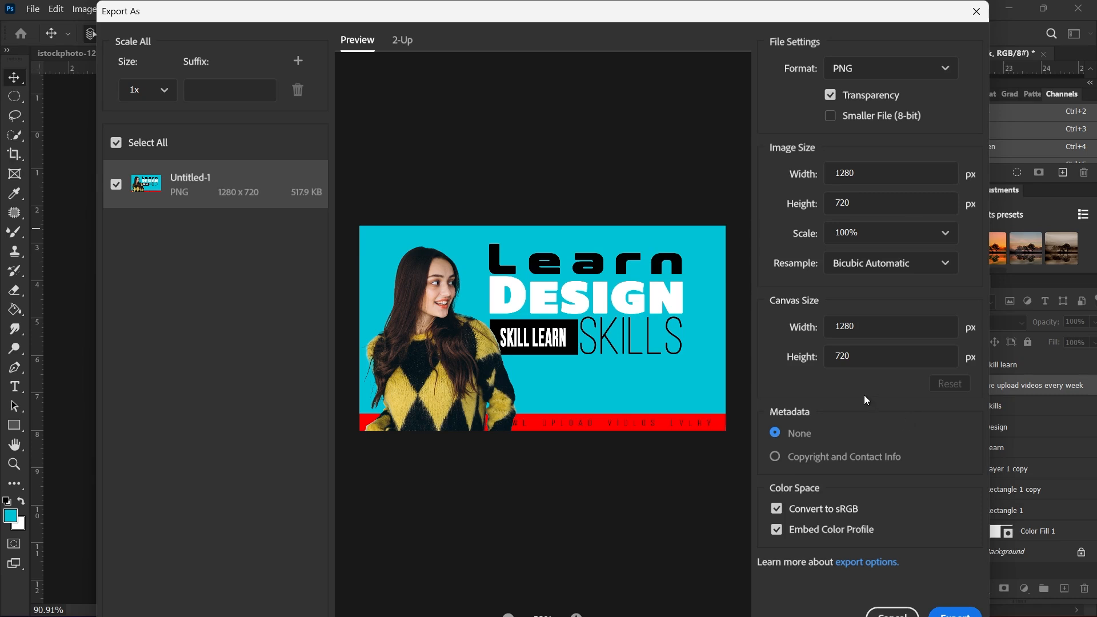
left_click(950, 615)
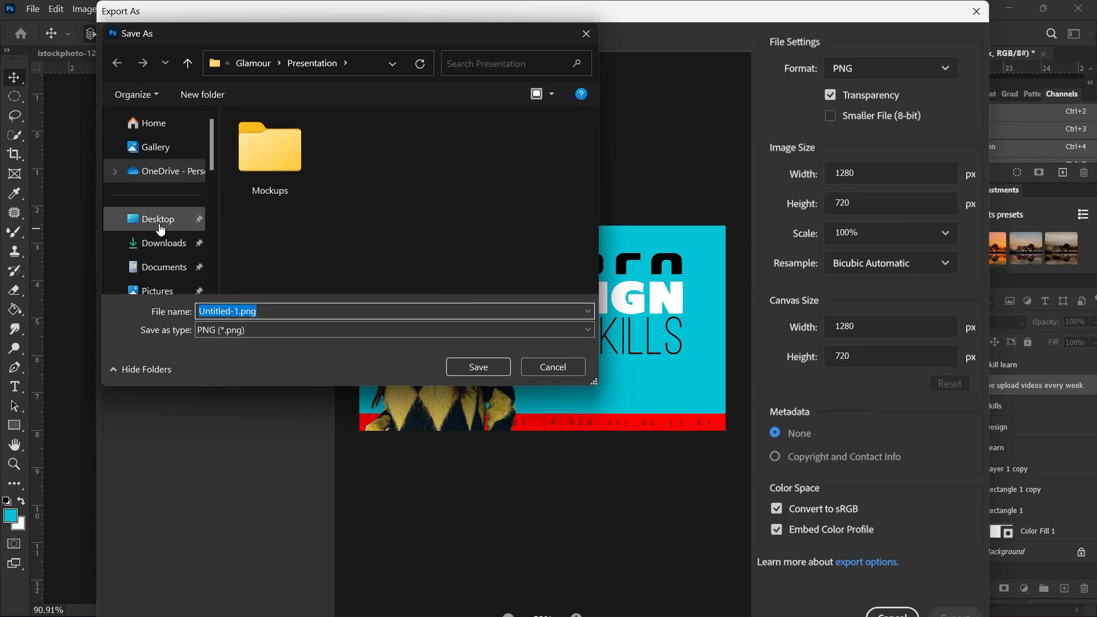
left_click(160, 229)
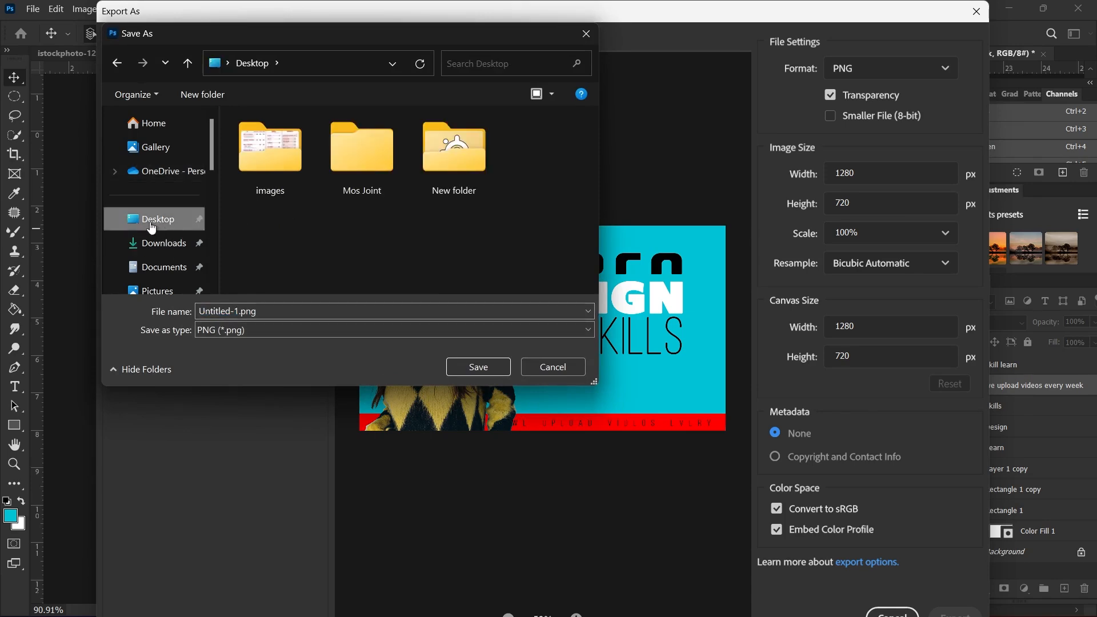
left_click(479, 367)
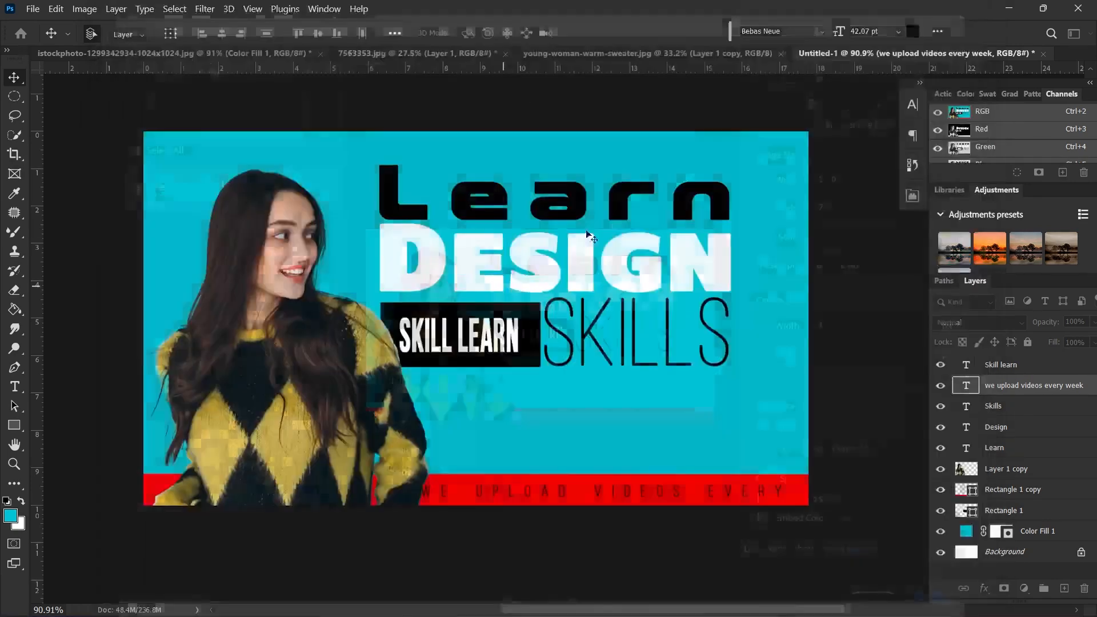
Switch to the Windows desktop and open the exported Untitled-1.png in the image viewer to check it
left_click(1007, 4)
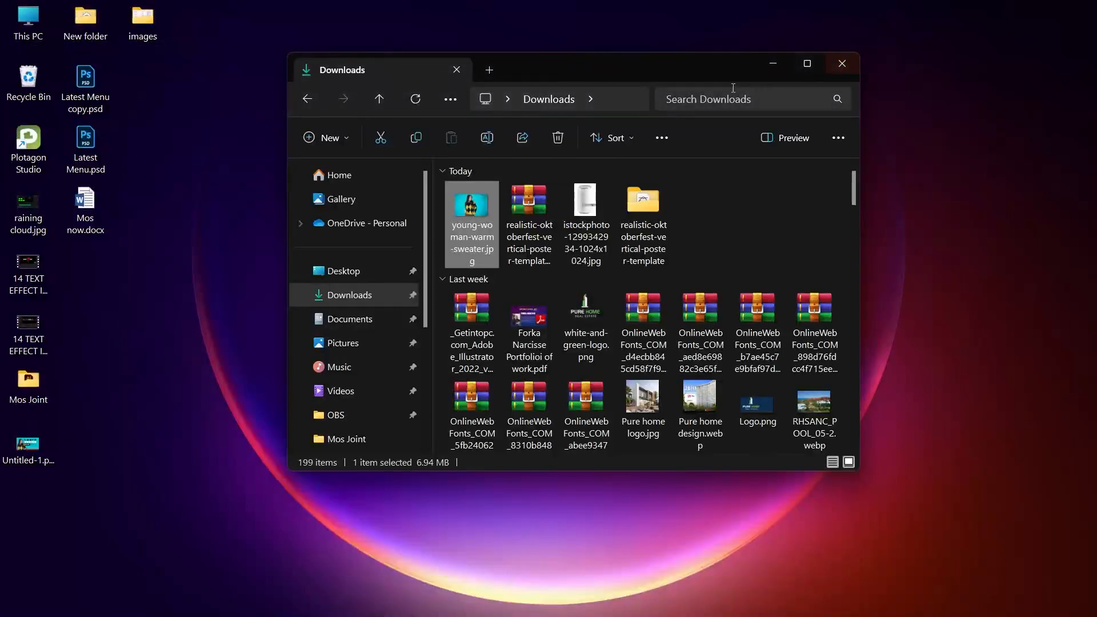
left_click(30, 447)
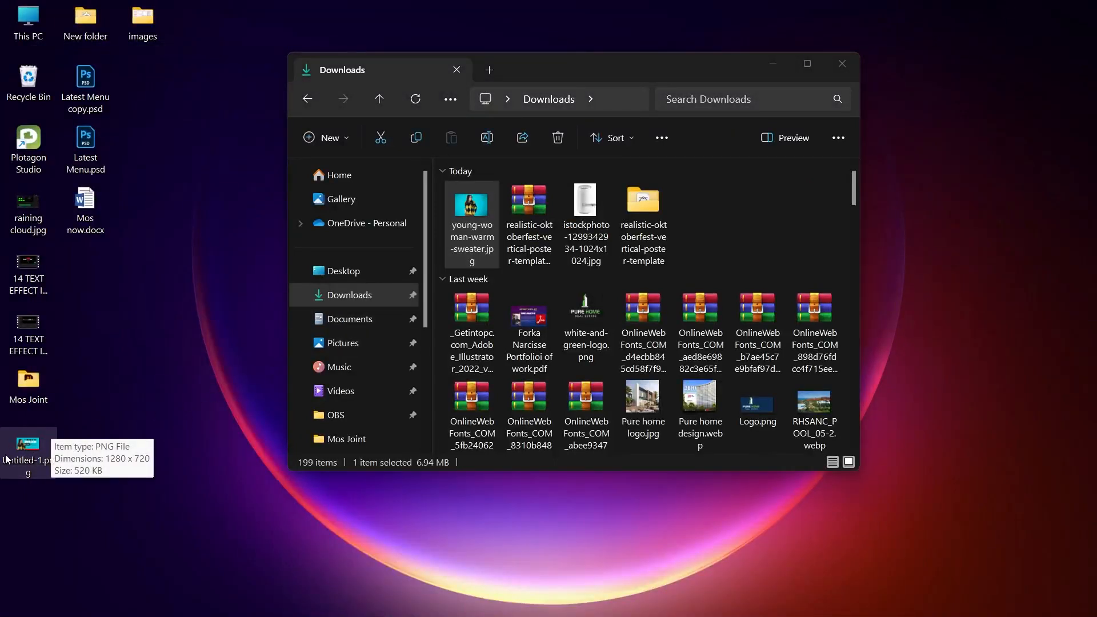
double_click(28, 447)
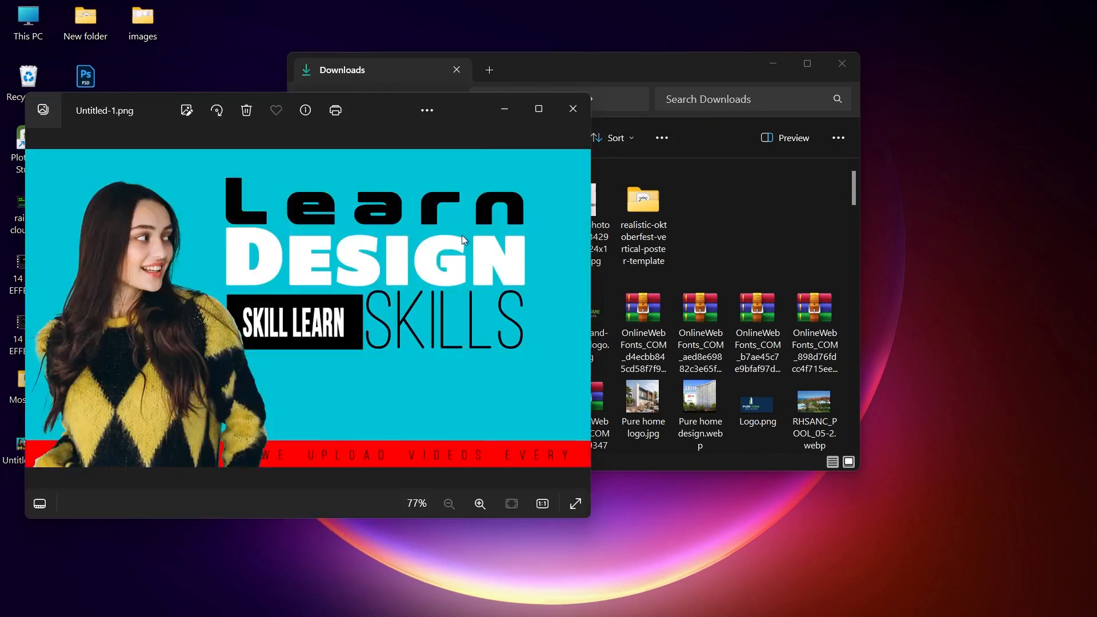